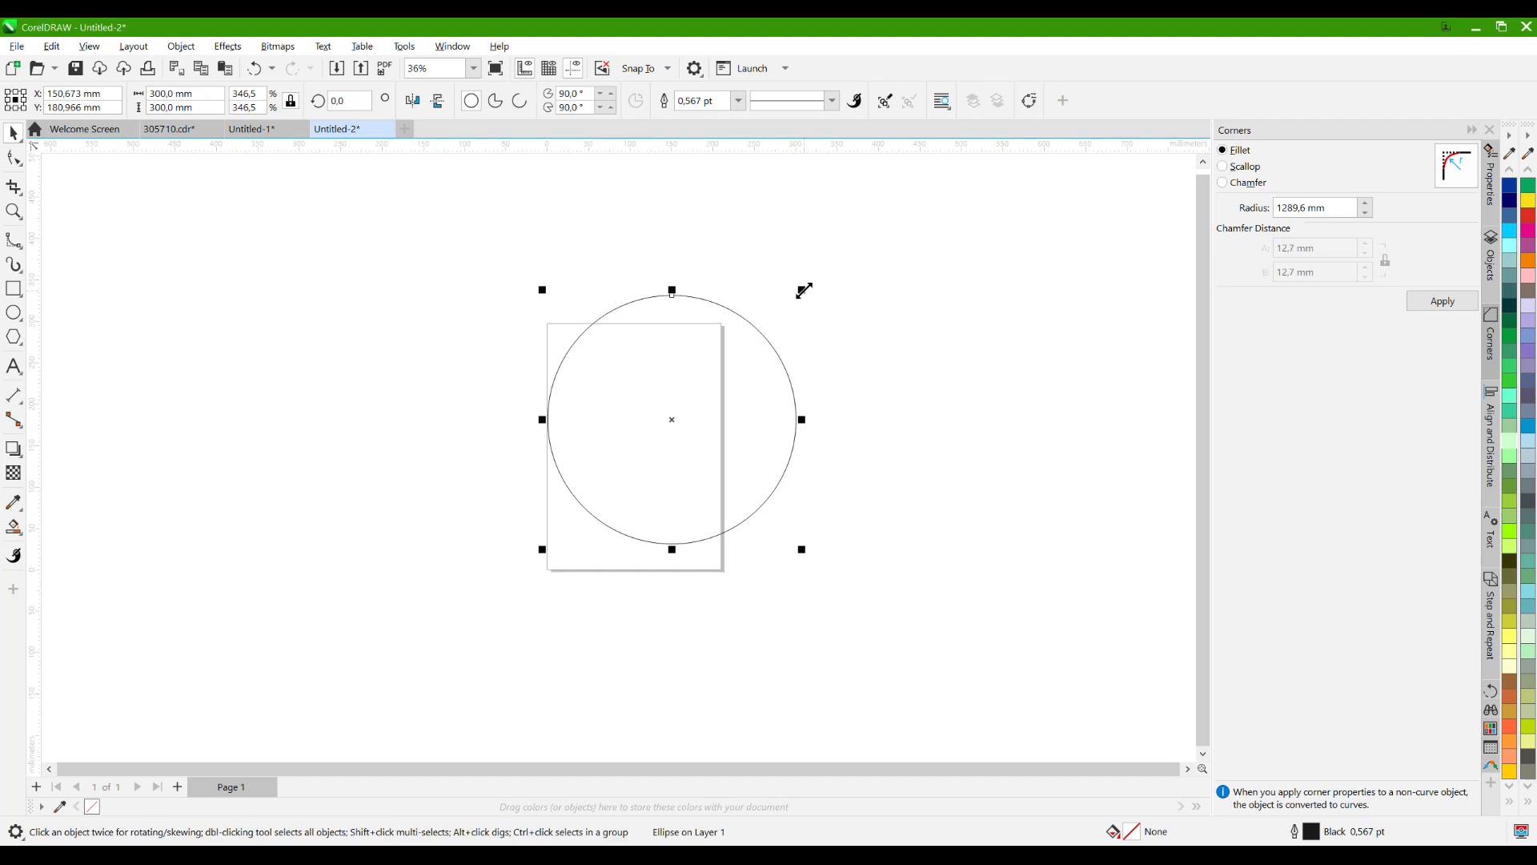
- Make a concentric copy of the 300 mm circle and set its diameter to 260 mm
right_click(784, 260)
left_click(198, 94)
type("260")
key("Return")
scroll(727, 301, "down", 1)
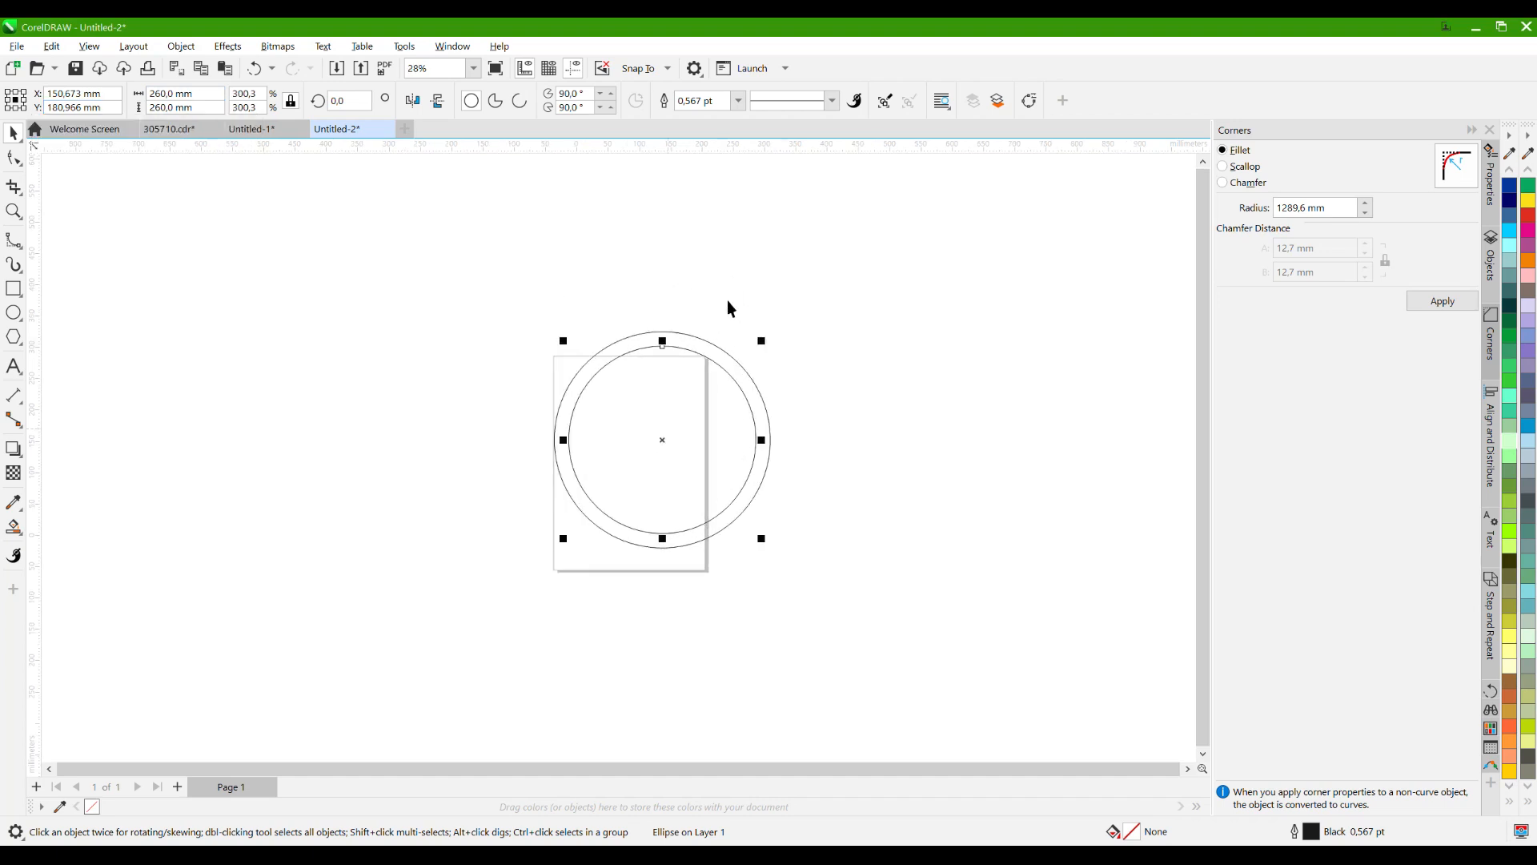
- Duplicate the outer 300 mm circle into the empty space to the right of the concentric pair
scroll(727, 416, "up", 2)
left_click_drag(745, 422, 378, 425)
left_click(428, 310)
right_click(923, 449)
left_click_drag(525, 402, 927, 444)
left_click(841, 354)
left_click_drag(927, 308, 539, 317)
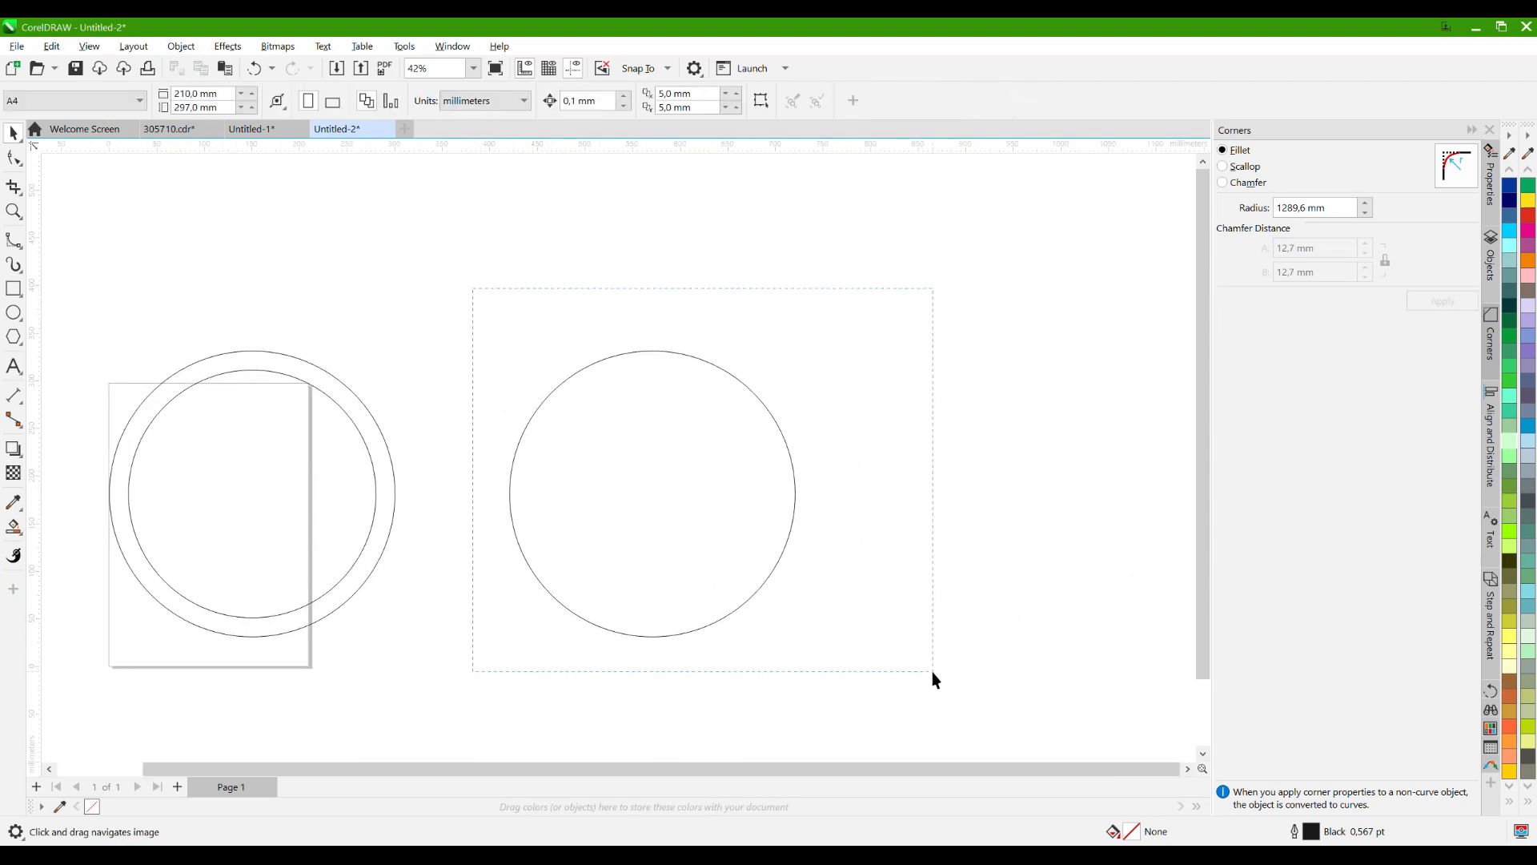
left_click_drag(933, 672, 934, 667)
left_click(787, 307)
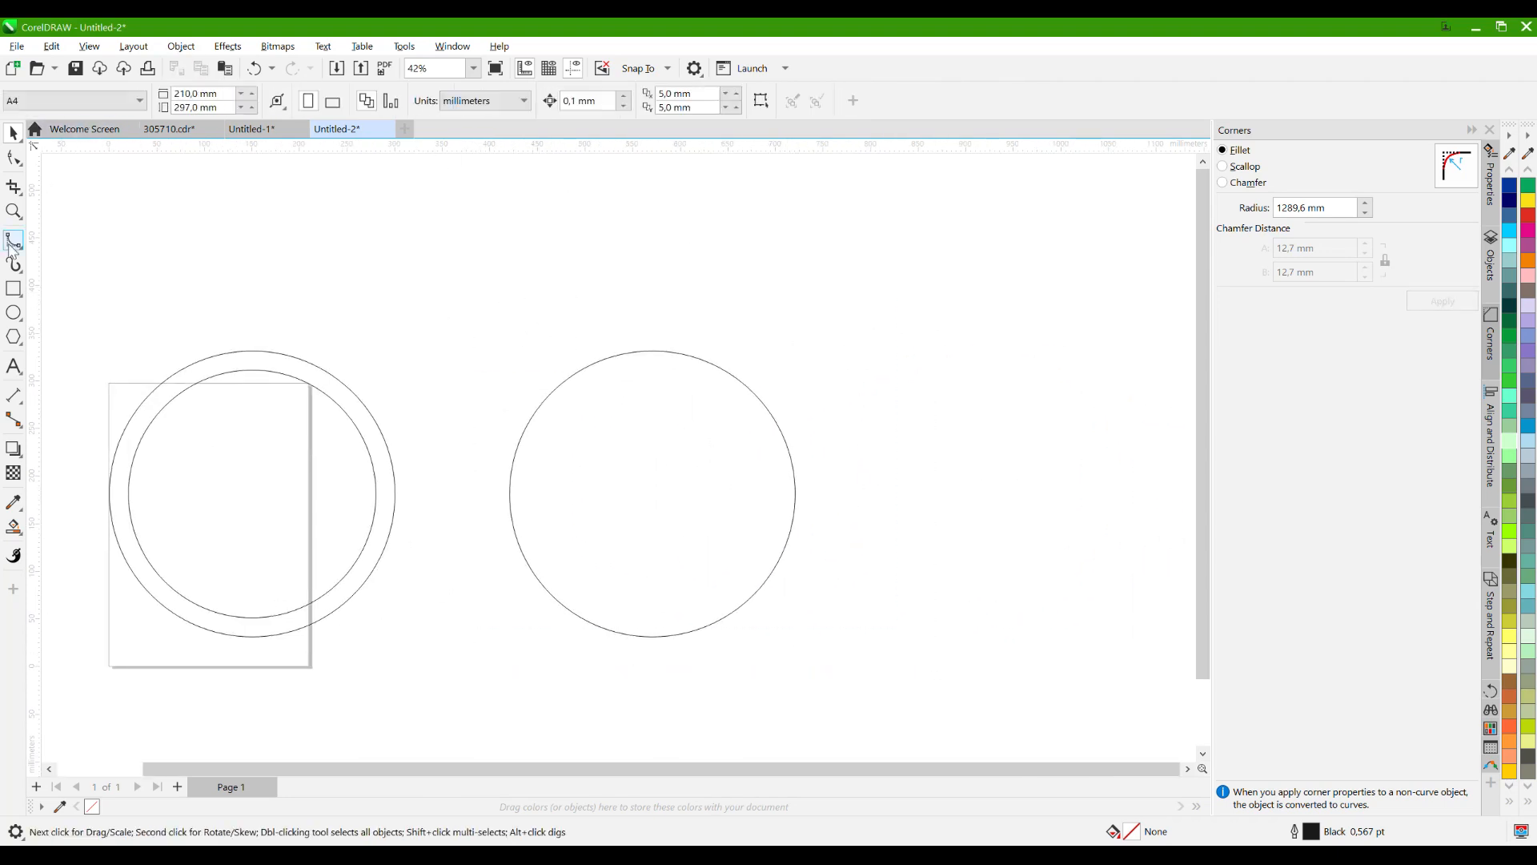
- Draw a rectangle about 27.5 mm wide and 7 mm high inside the top of the copied circle
left_click(14, 288)
scroll(662, 362, "up", 4)
left_click_drag(678, 404, 747, 430)
- Set the rectangle's width to 25 mm and its height to 6 mm with the proportions unlocked
left_click(200, 94)
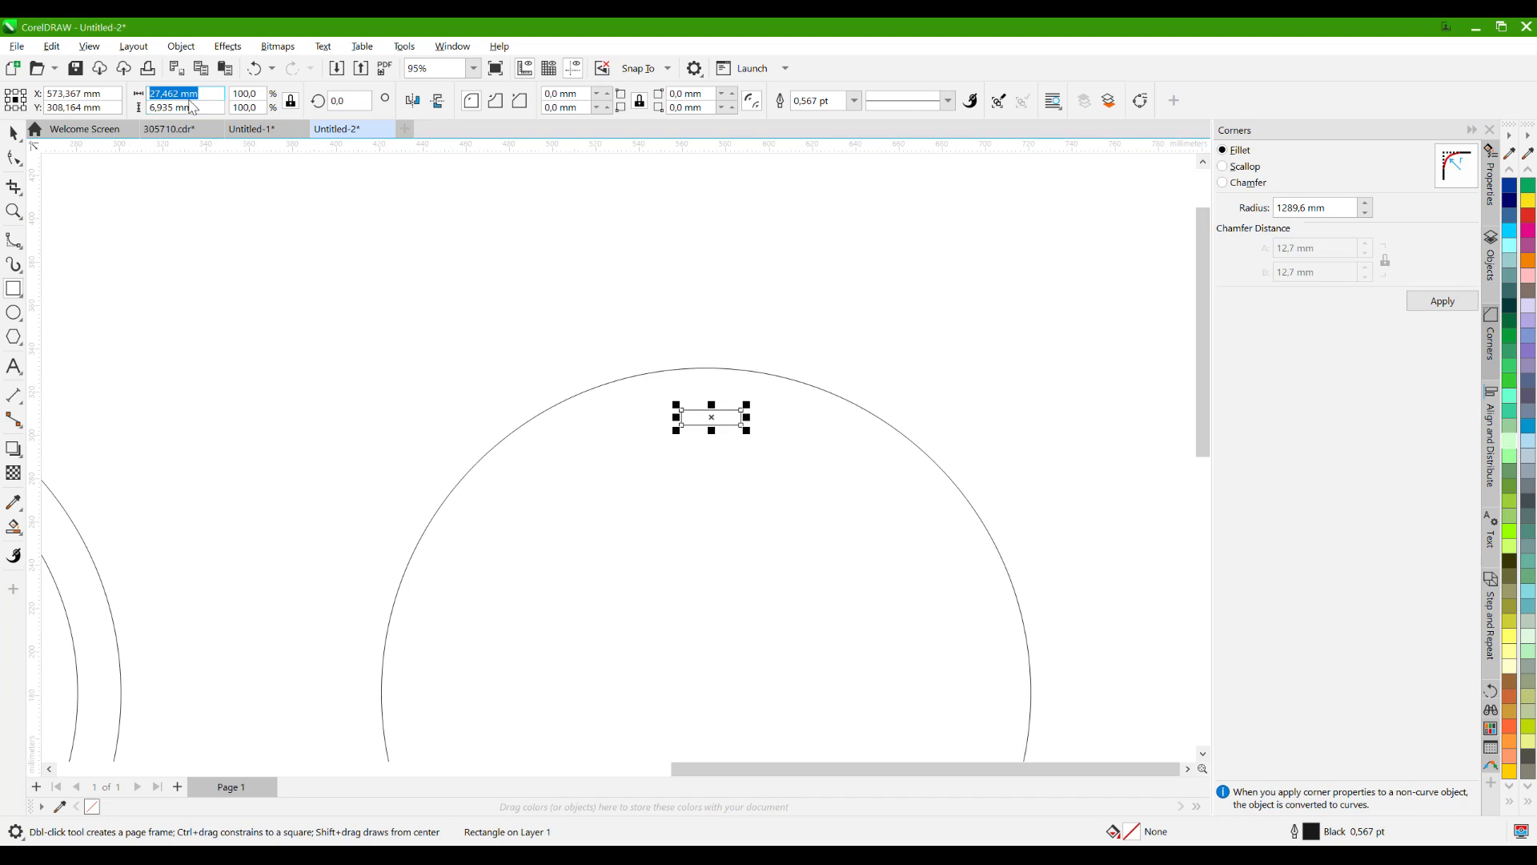
left_click(291, 100)
type("25")
key("Return")
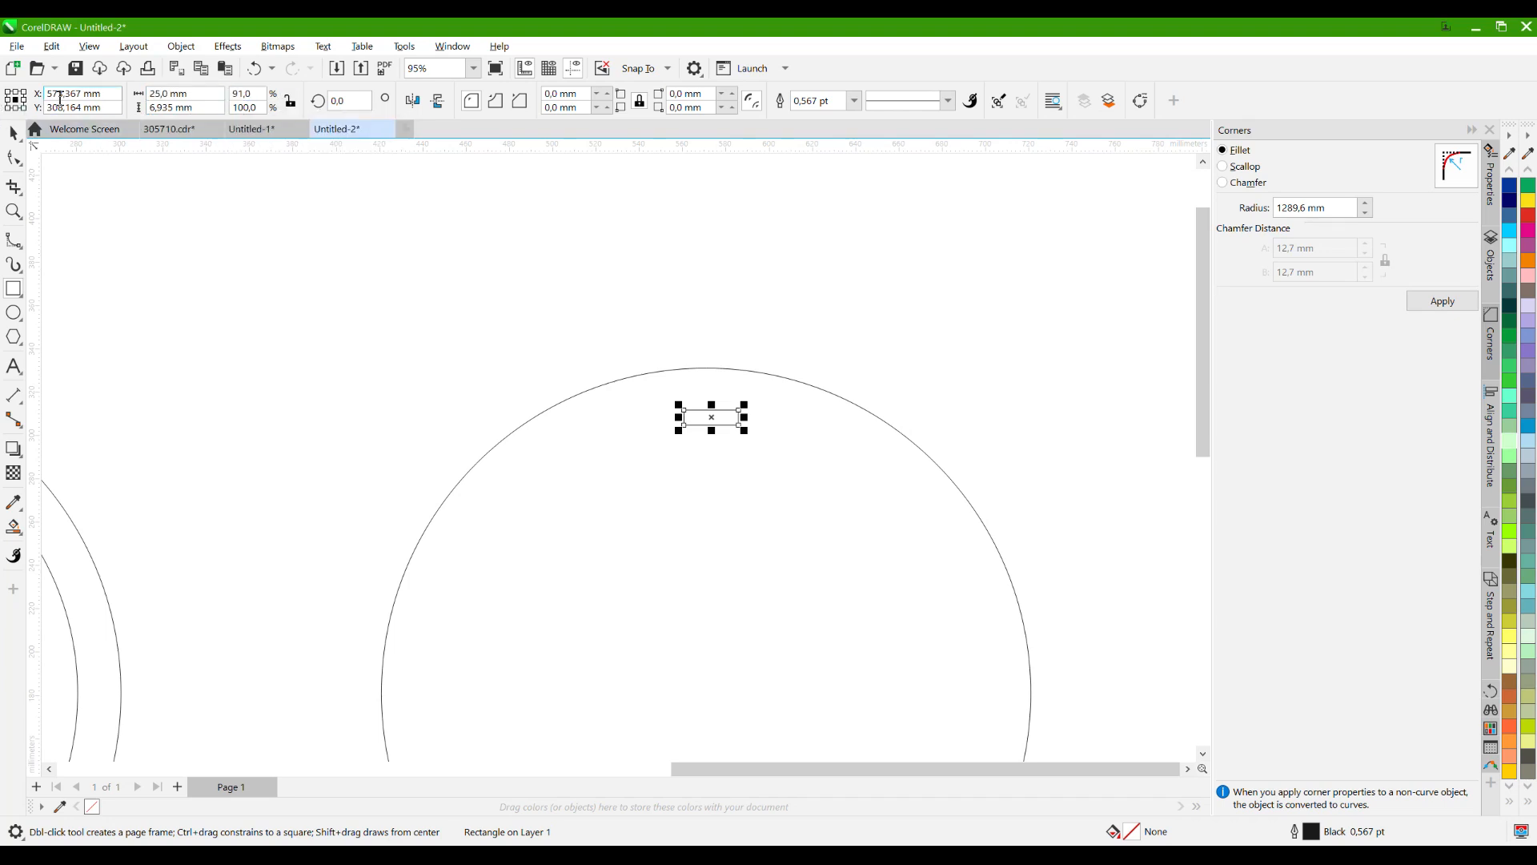
left_click(192, 108)
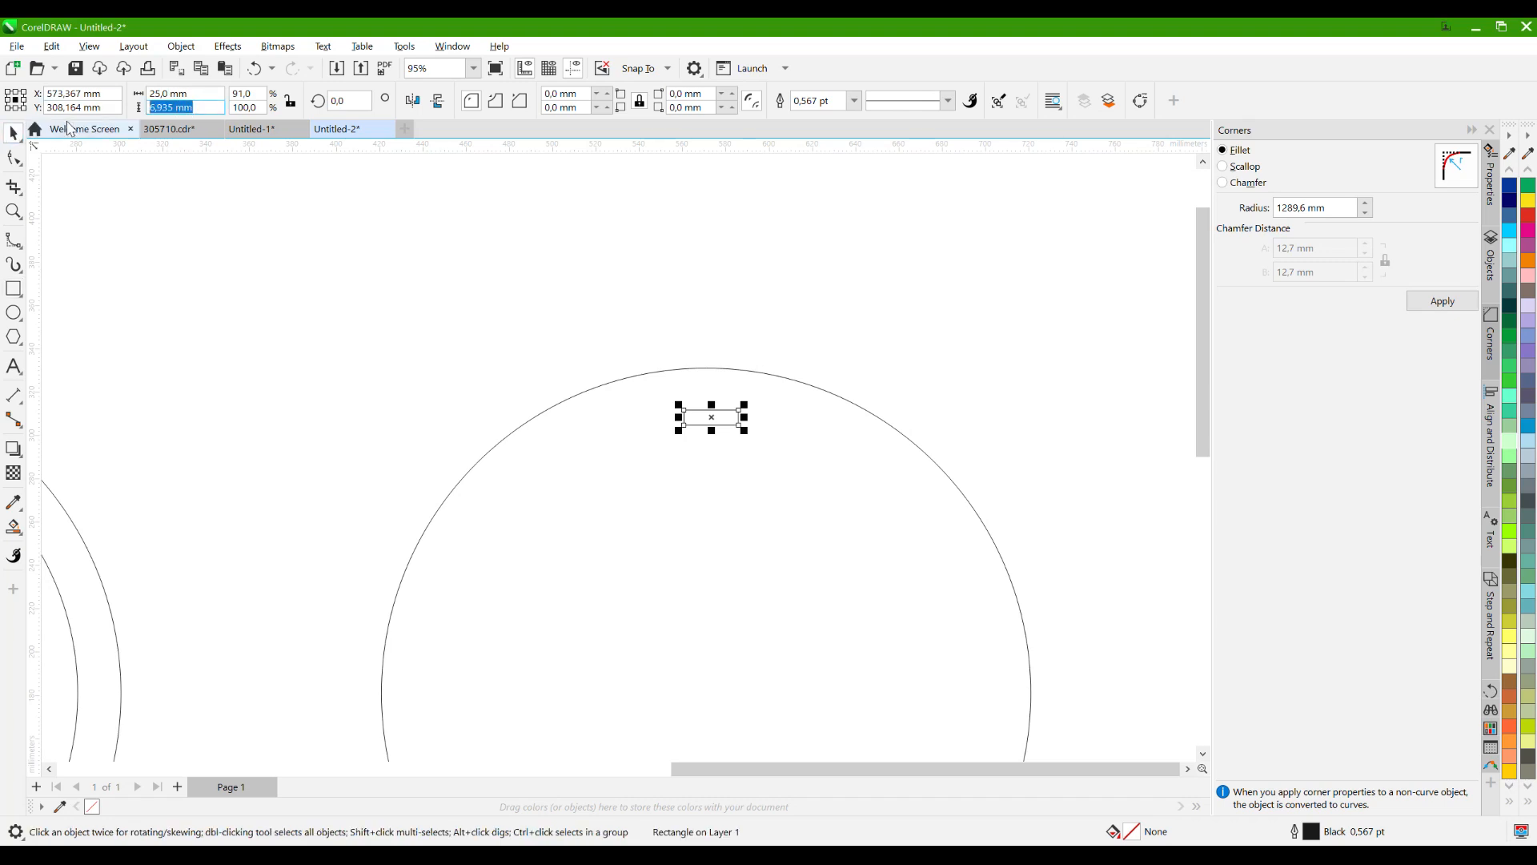
type("6")
key("Return")
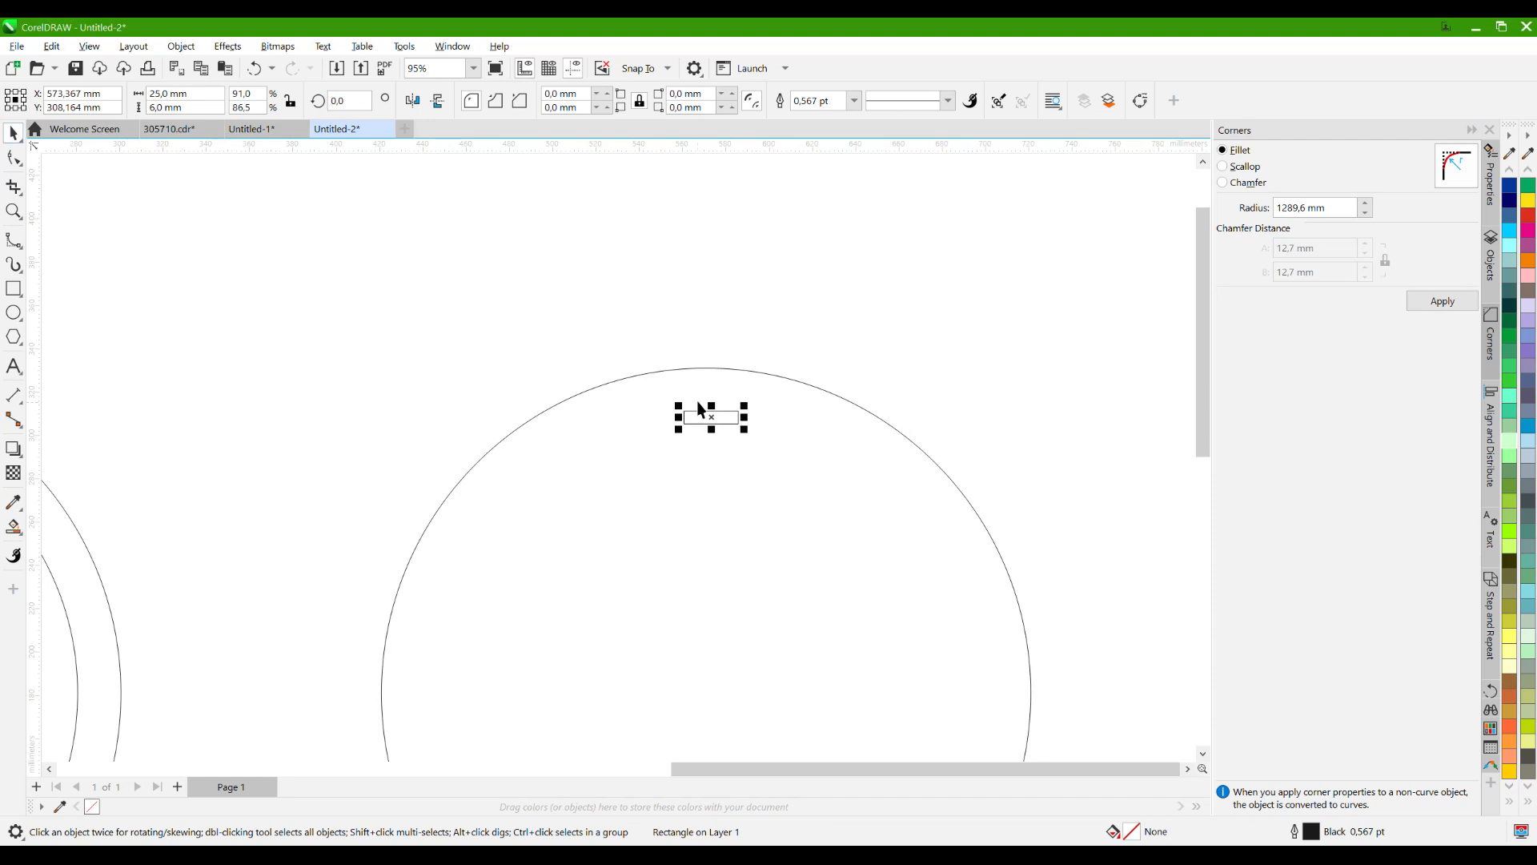
- Centre the rectangle under the circle's topmost point and shift it down inside the edge to Y 321.966 mm
left_click_drag(711, 410, 707, 369)
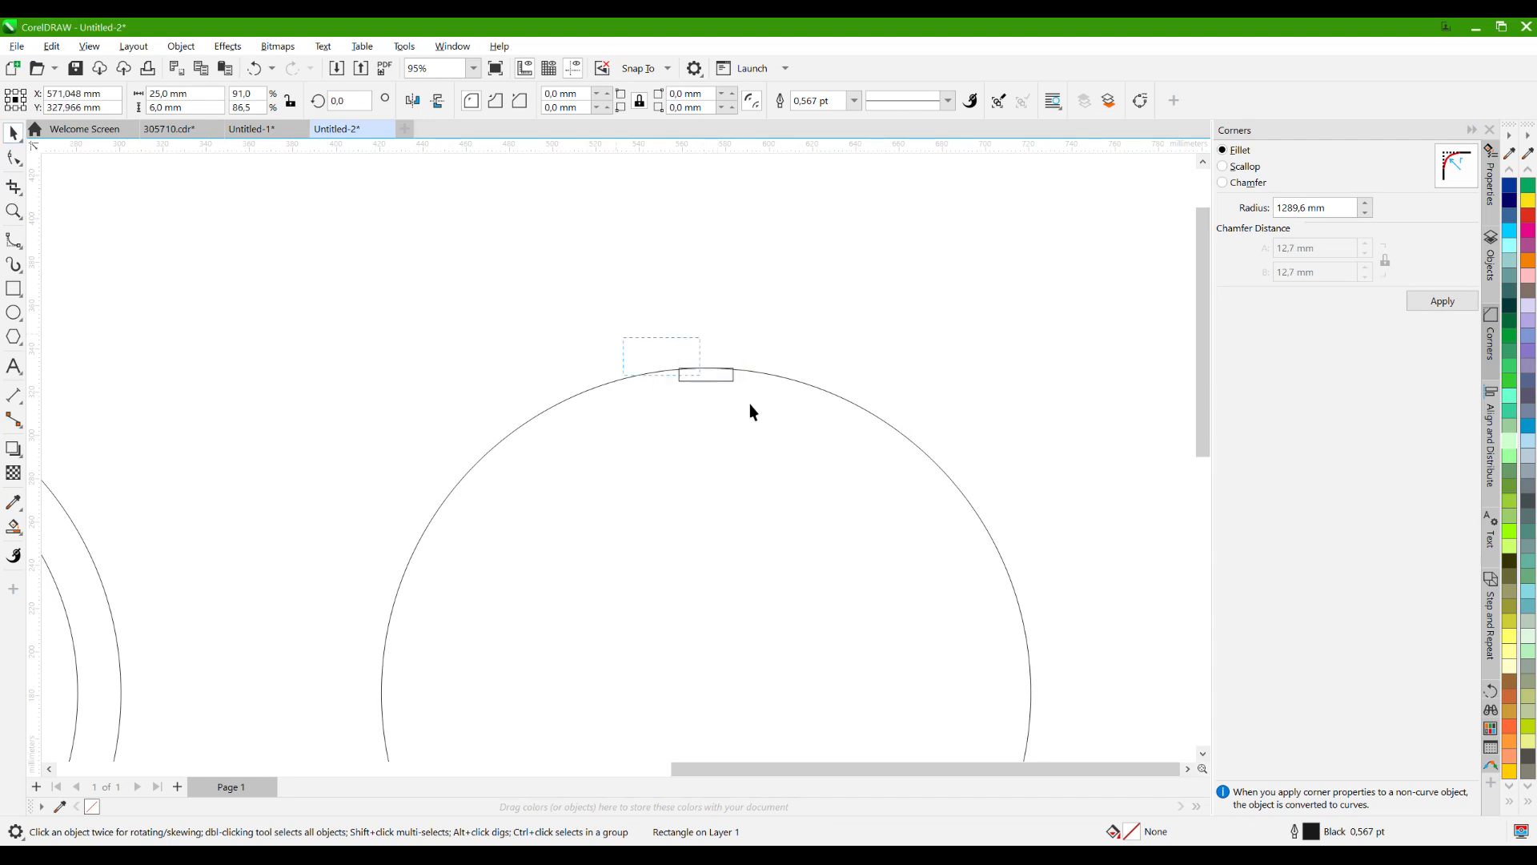
scroll(718, 392, "up", 5)
left_click_drag(696, 354, 760, 389)
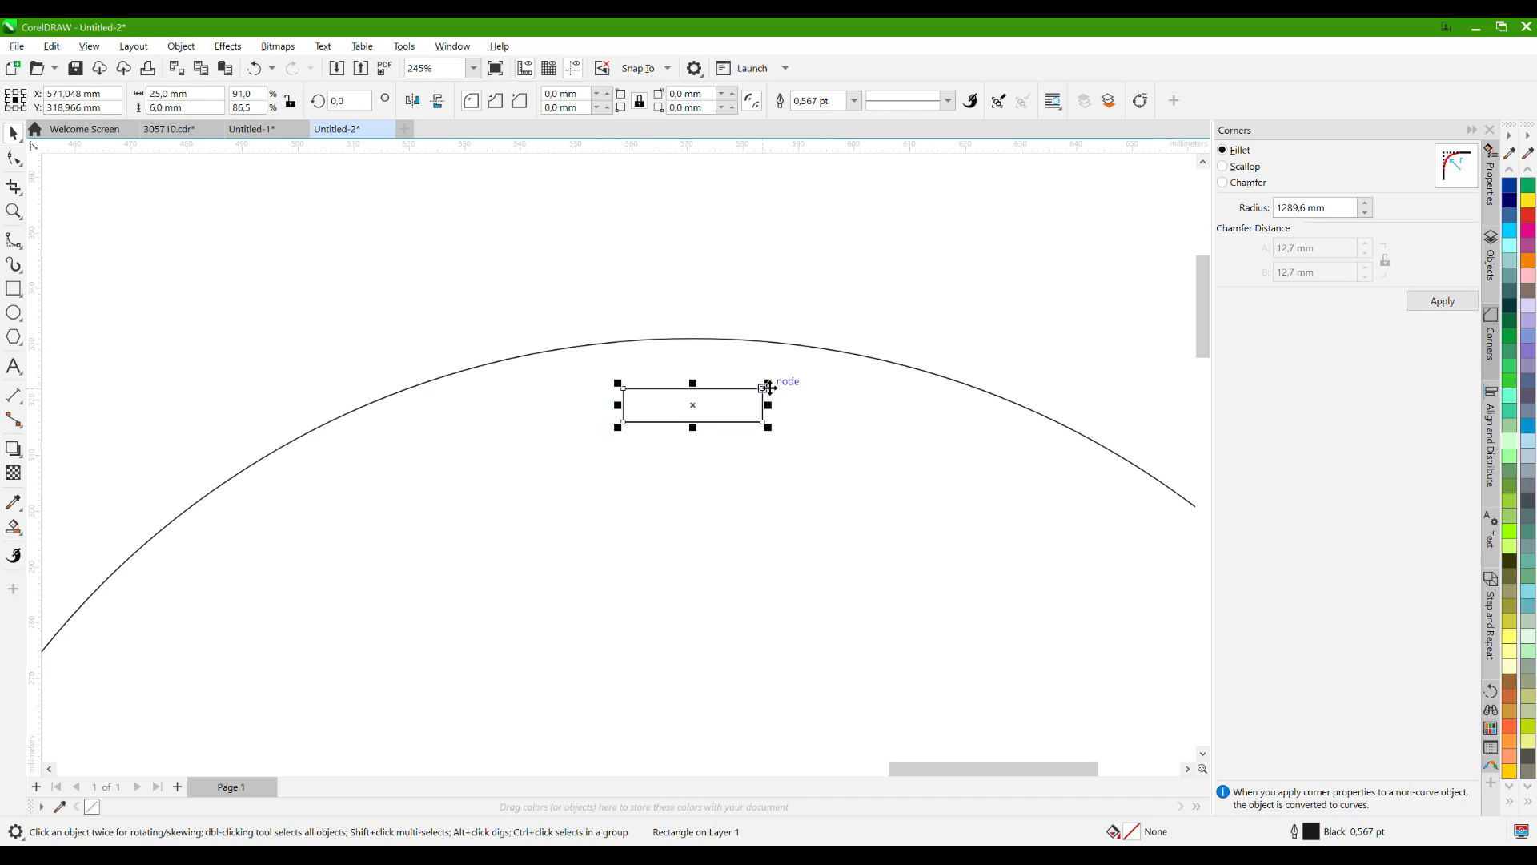
left_click(605, 297)
scroll(604, 288, "down", 5)
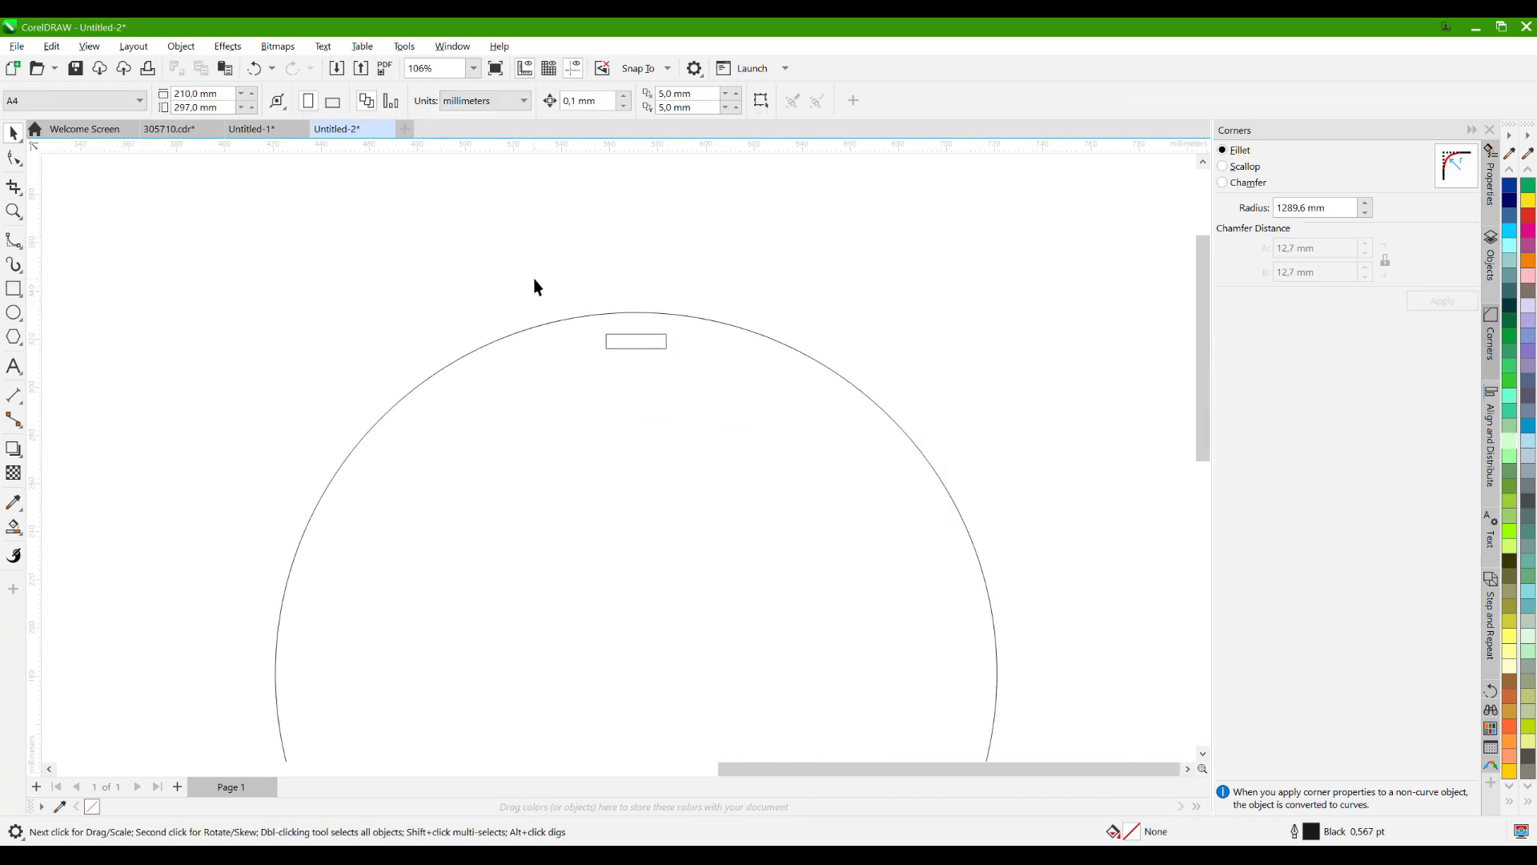
key("ctrl+z")
scroll(642, 344, "up", 2)
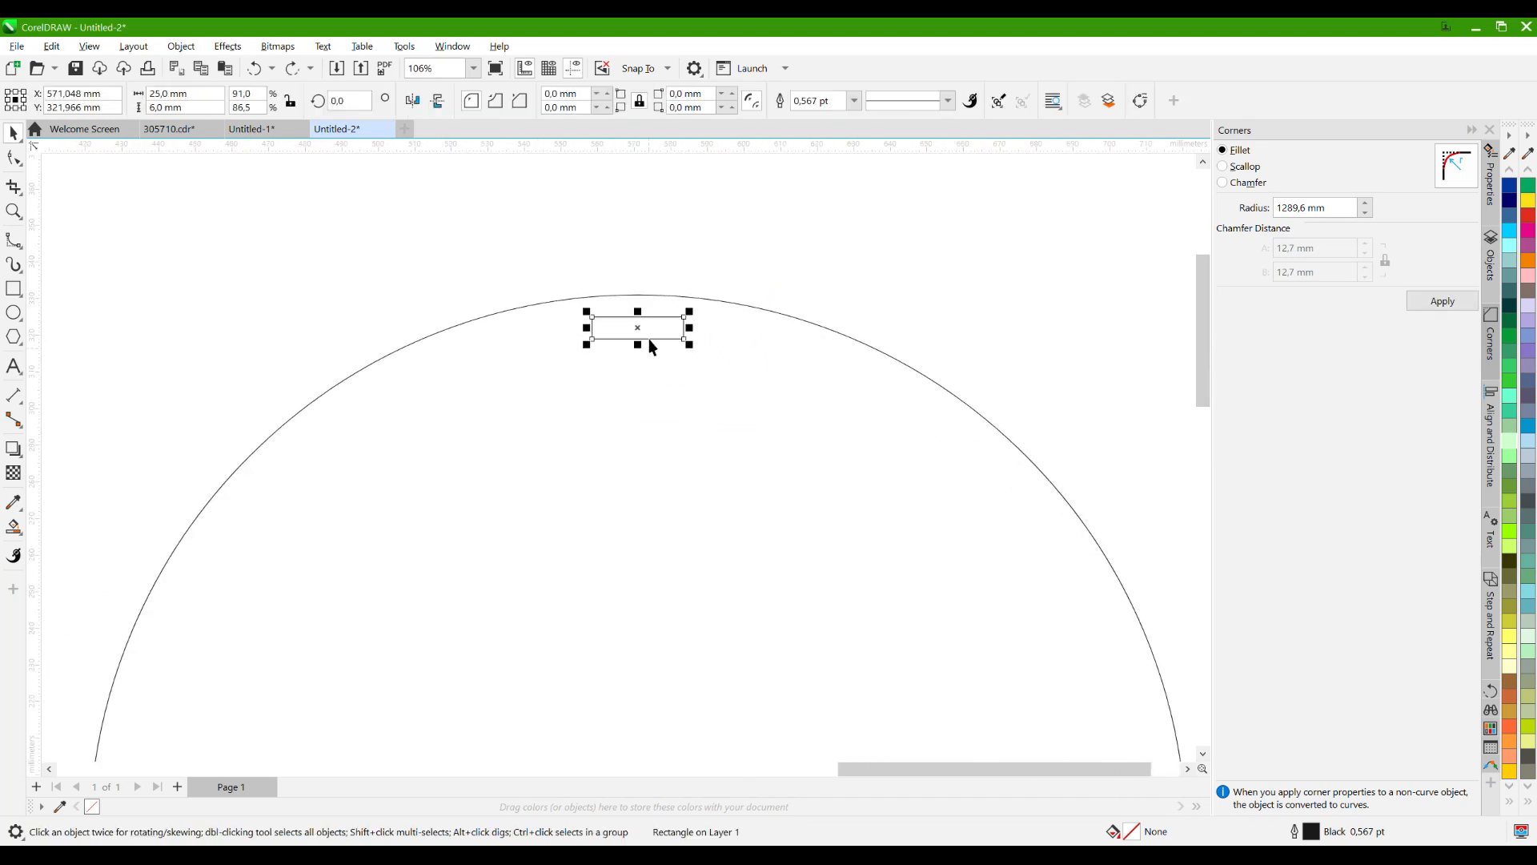
- Move the rectangle's rotation centre to the circle's centre and create a copy rotated 15° clockwise
left_click(641, 327)
scroll(664, 304, "down", 1)
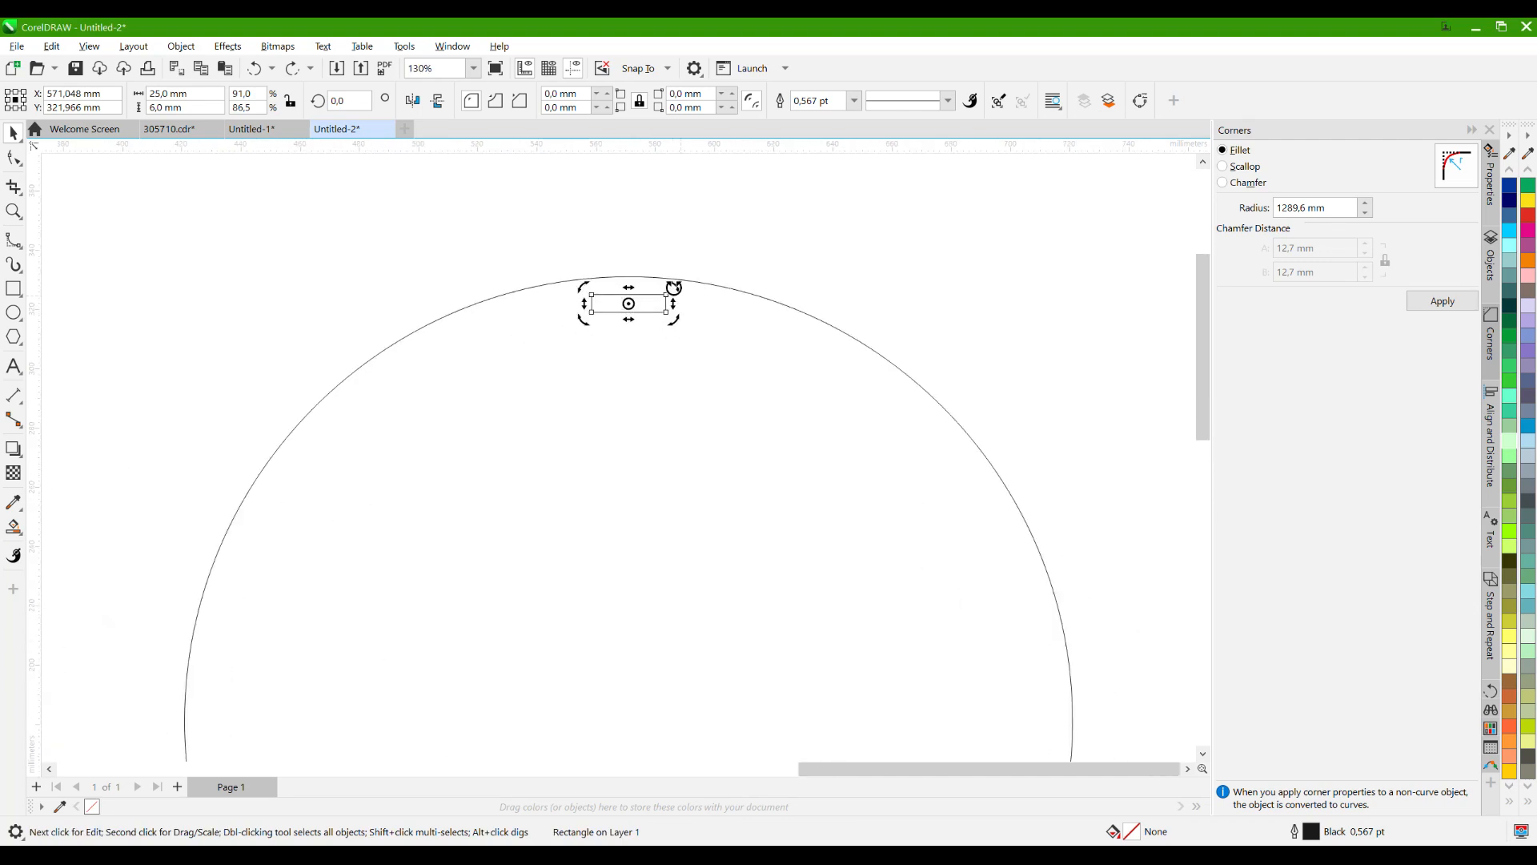
scroll(639, 286, "down", 1)
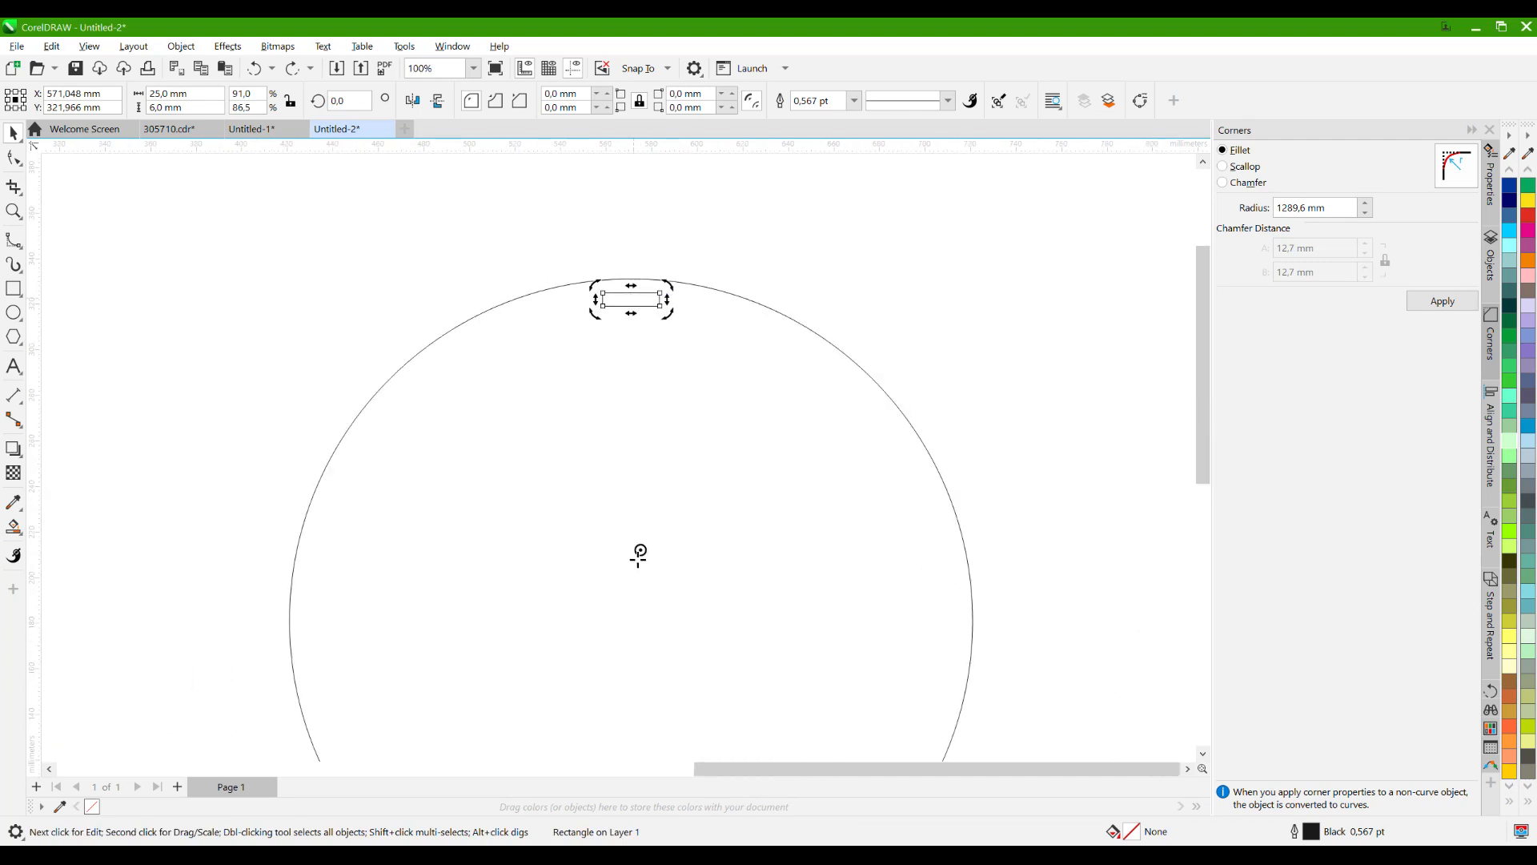
left_click_drag(666, 286, 709, 339)
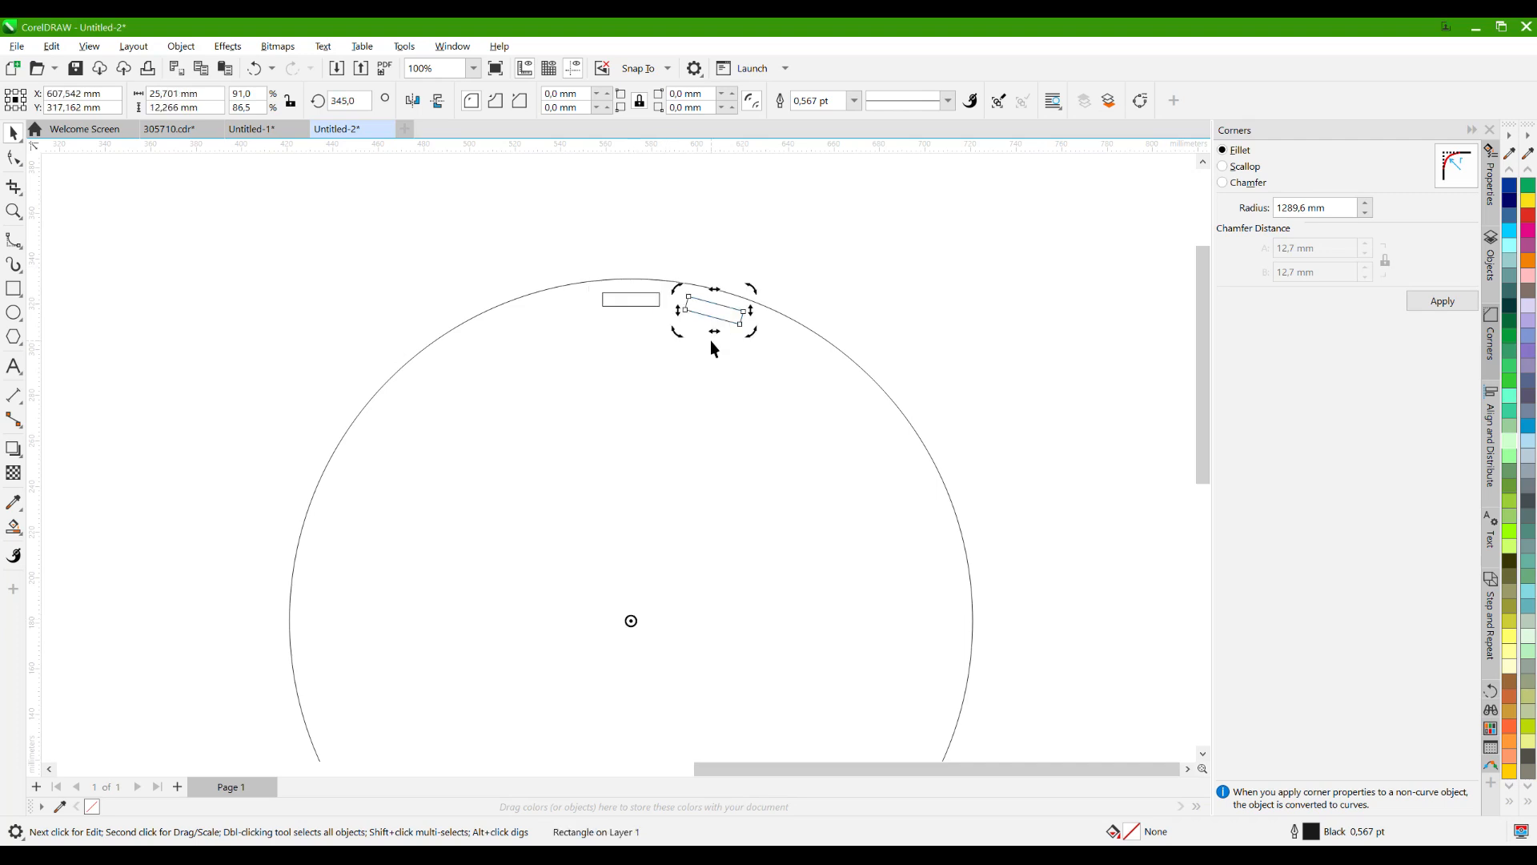
- Repeat the 15° rotated duplication until the rectangles fill the whole circumference of the circle
key("ctrl+r")
key("ctrl+r")
key("ctrl+r")
key("ctrl+r")
key("ctrl+r")
key("ctrl+r")
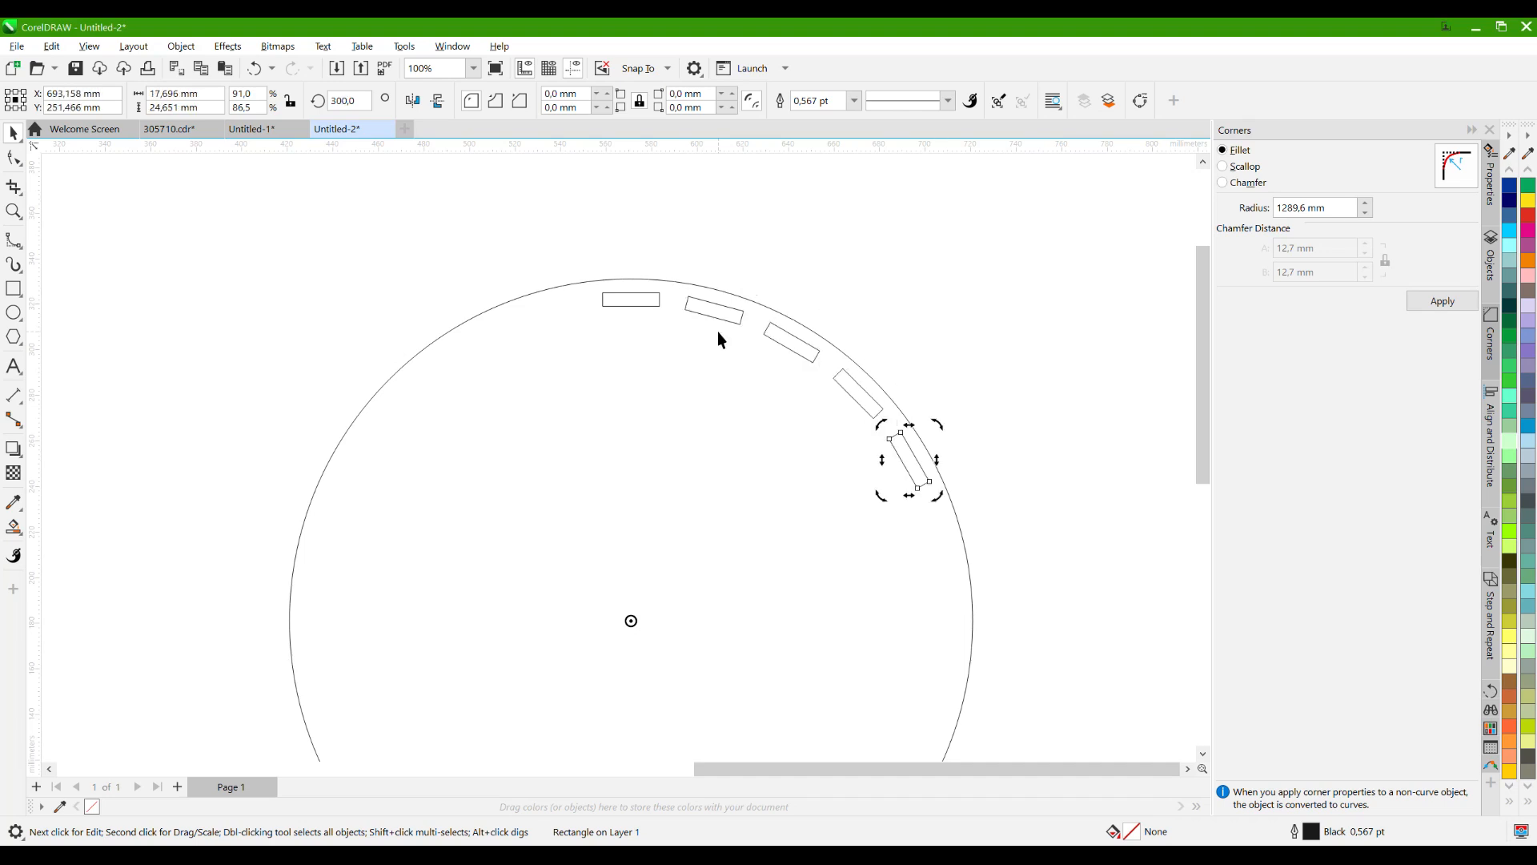
scroll(713, 269, "down", 3)
key("ctrl+r")
key("ctrl+r")
key("ctrl+r")
key("ctrl+r")
key("ctrl+r")
key("ctrl+r")
key("ctrl+r")
key("ctrl+r")
key("ctrl+r")
key("ctrl+r")
key("ctrl+r")
key("ctrl+r")
key("ctrl+r")
key("ctrl+r")
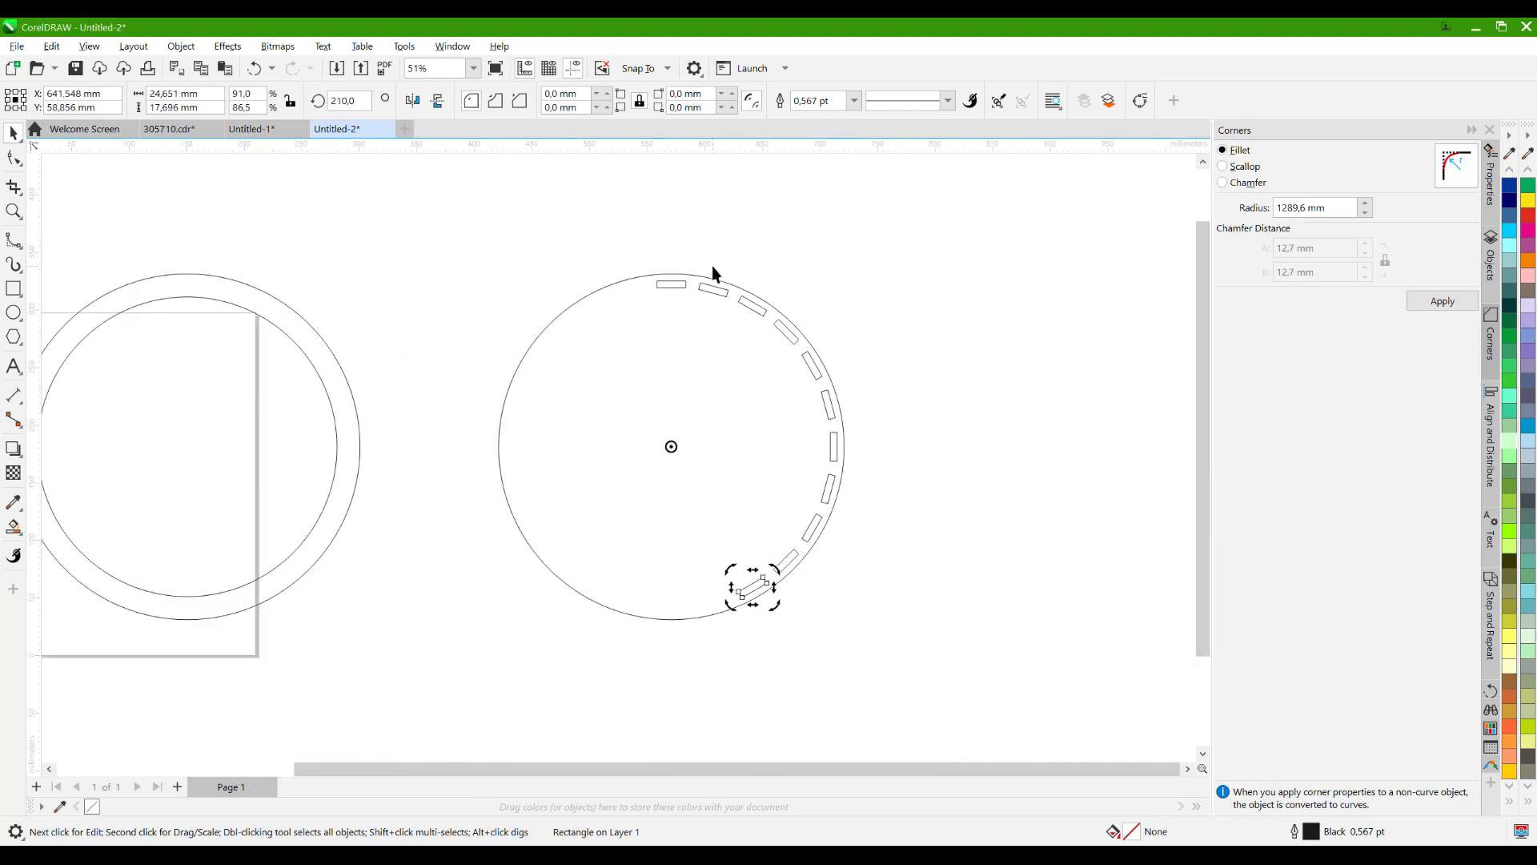
key("ctrl+r")
key("ctrl+r")
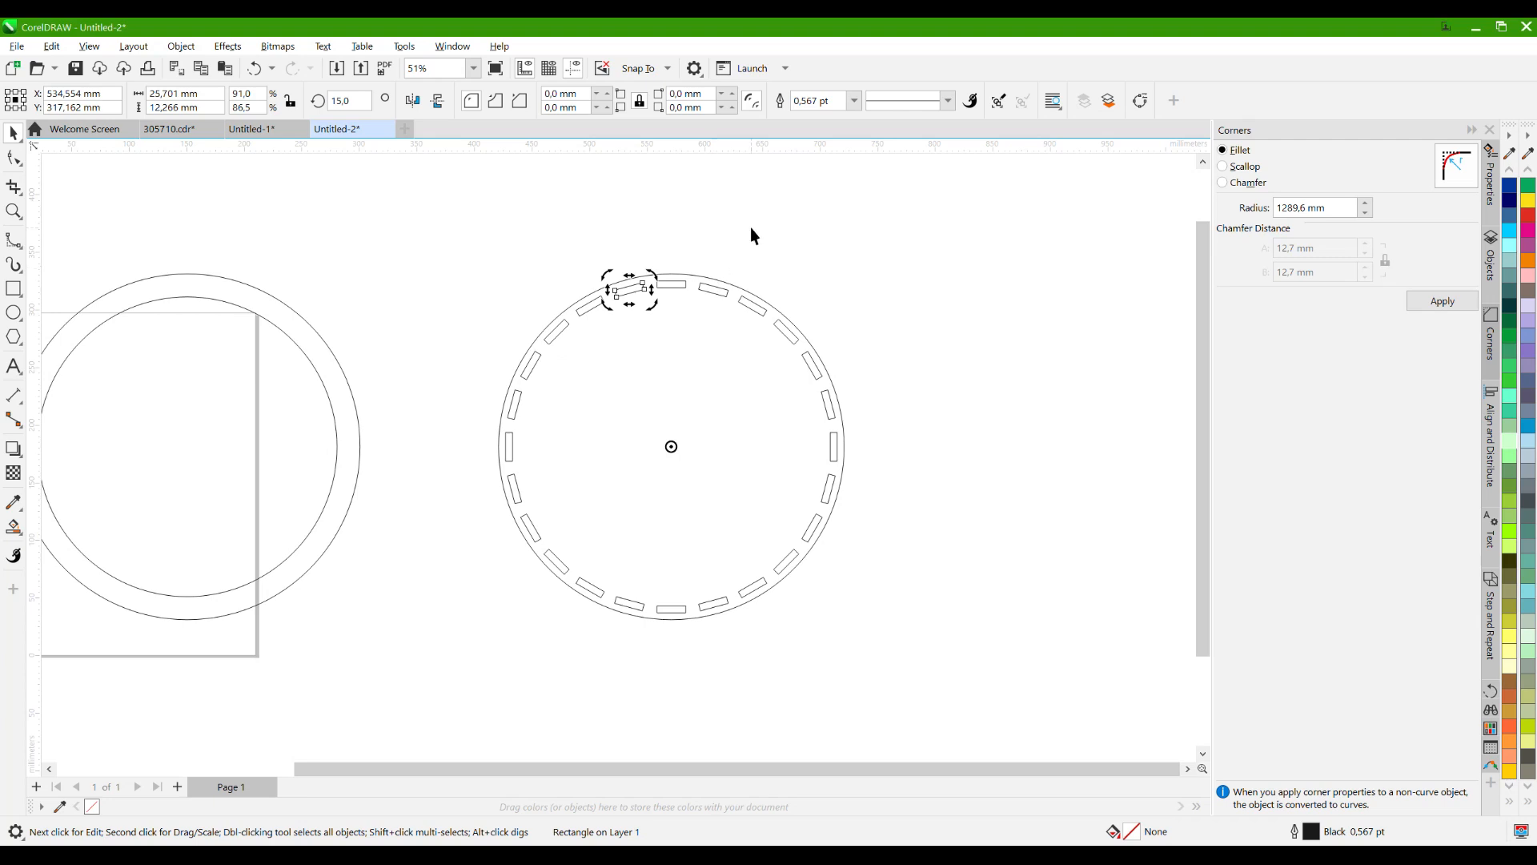
key("Escape")
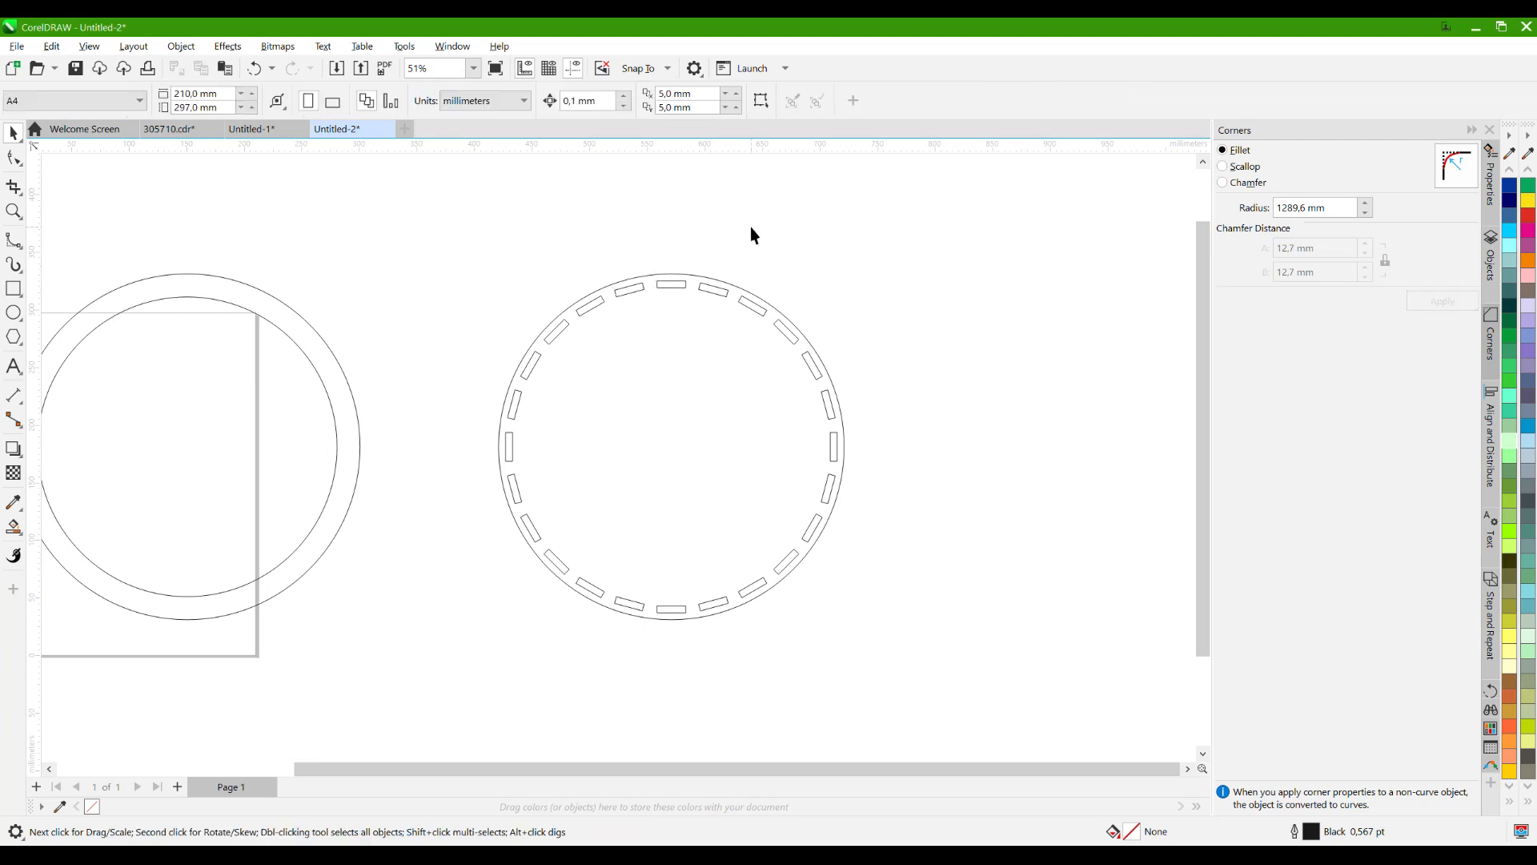
- Create a widened copy of the top rectangle, about 32 mm wide and centred on the original
left_click_drag(702, 265, 695, 353)
scroll(679, 364, "up", 3)
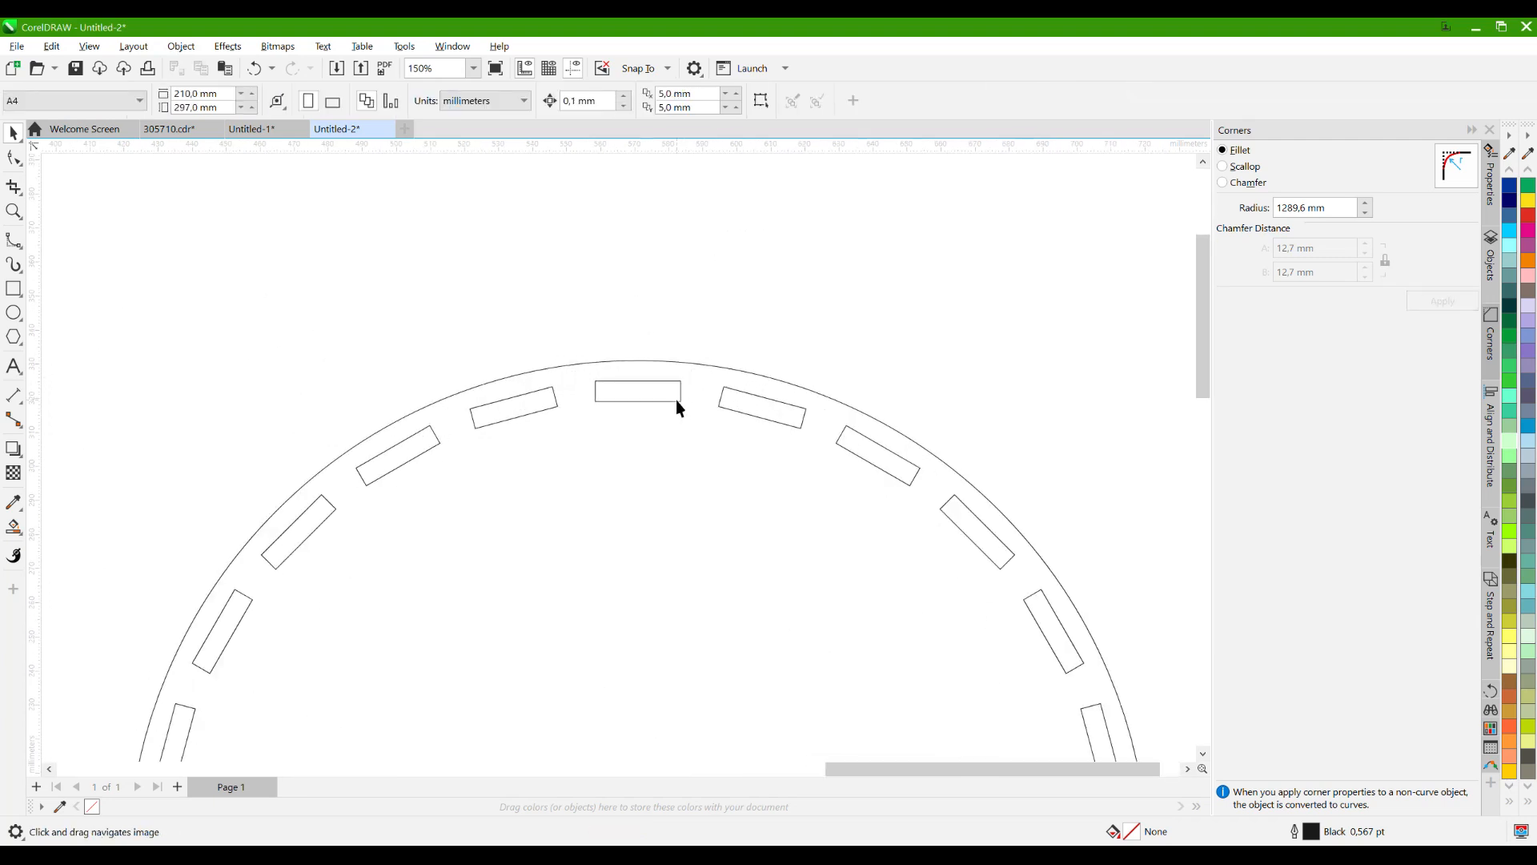
scroll(676, 408, "up", 2)
left_click(680, 402)
left_click_drag(687, 393, 713, 425)
scroll(623, 369, "down", 2)
- Create a copy of the widened top rectangle rotated 15° clockwise about the circle's centre
left_click(613, 381)
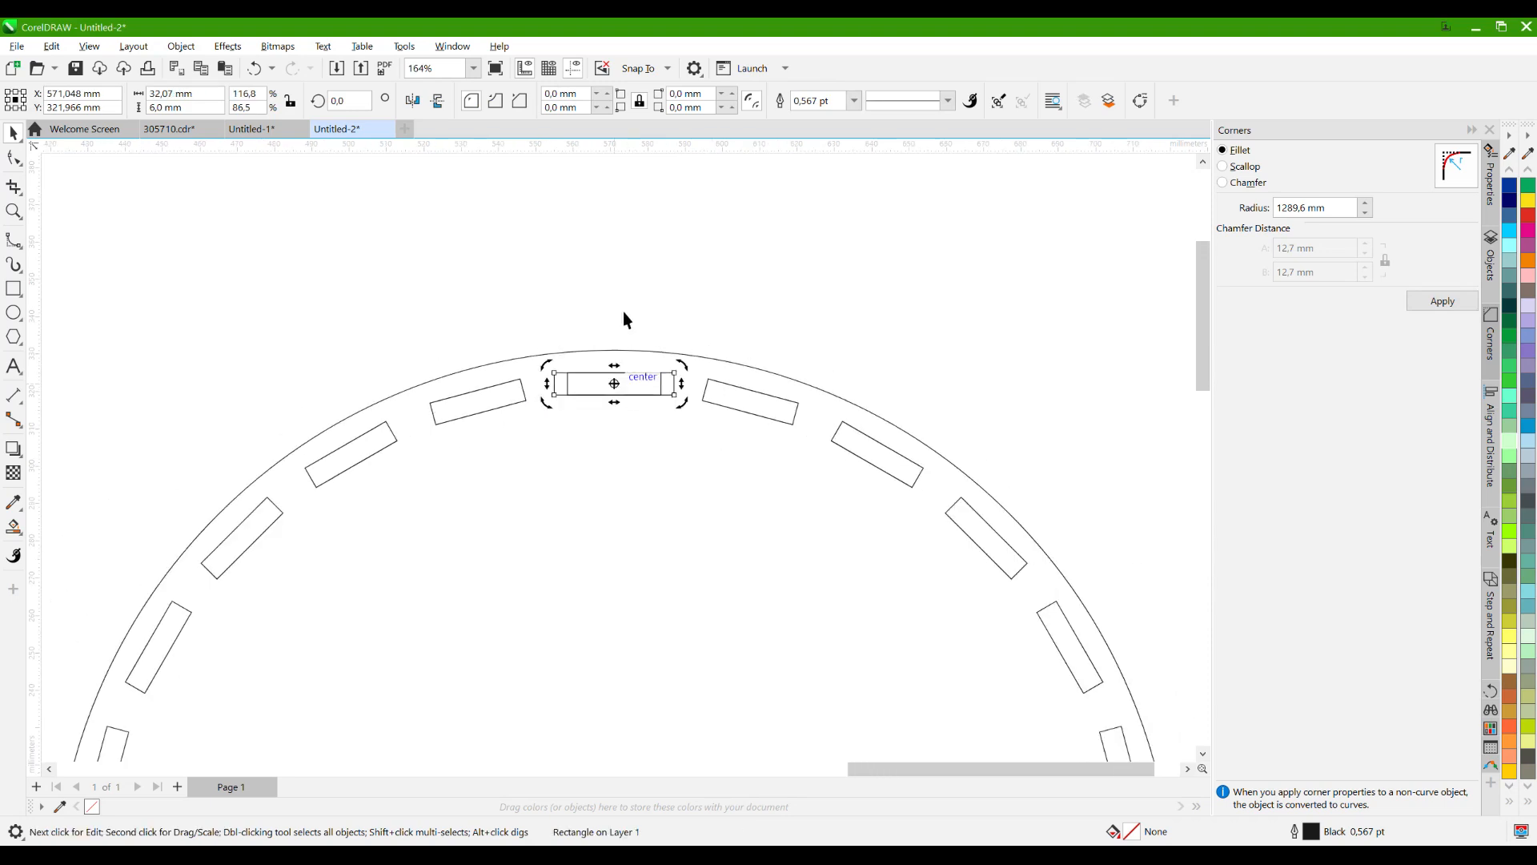
scroll(623, 296, "down", 2)
scroll(625, 301, "down", 1)
scroll(649, 318, "up", 1)
left_click_drag(652, 313, 728, 337)
right_click(727, 336)
- Widen the long top rectangle symmetrically to about 34.8 mm and delete its rotated copy
scroll(624, 337, "up", 3)
left_click(661, 343)
scroll(665, 336, "up", 1)
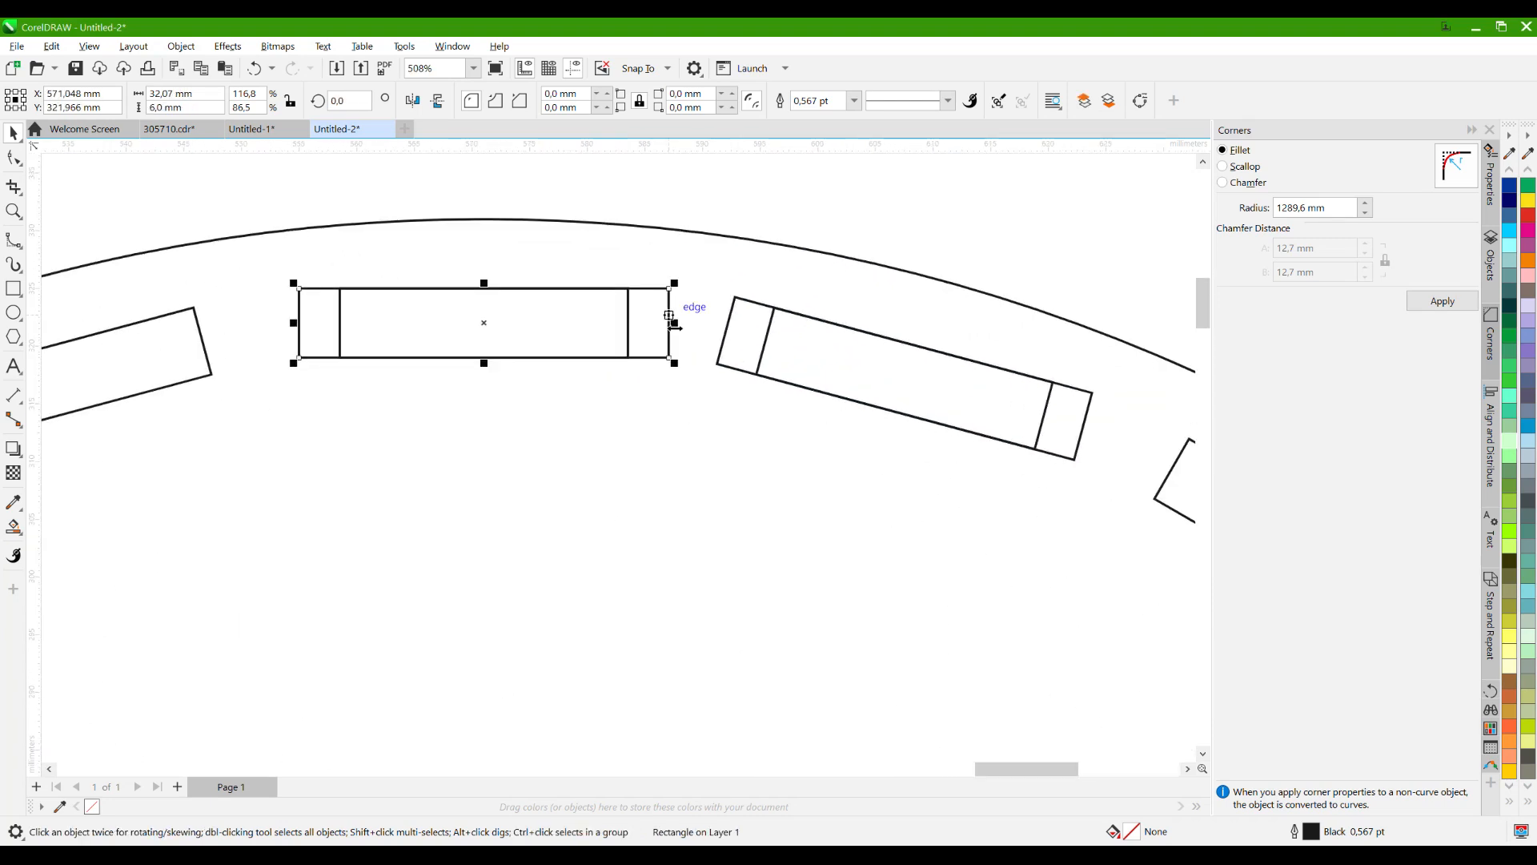
left_click_drag(669, 315, 686, 330)
scroll(629, 236, "down", 2)
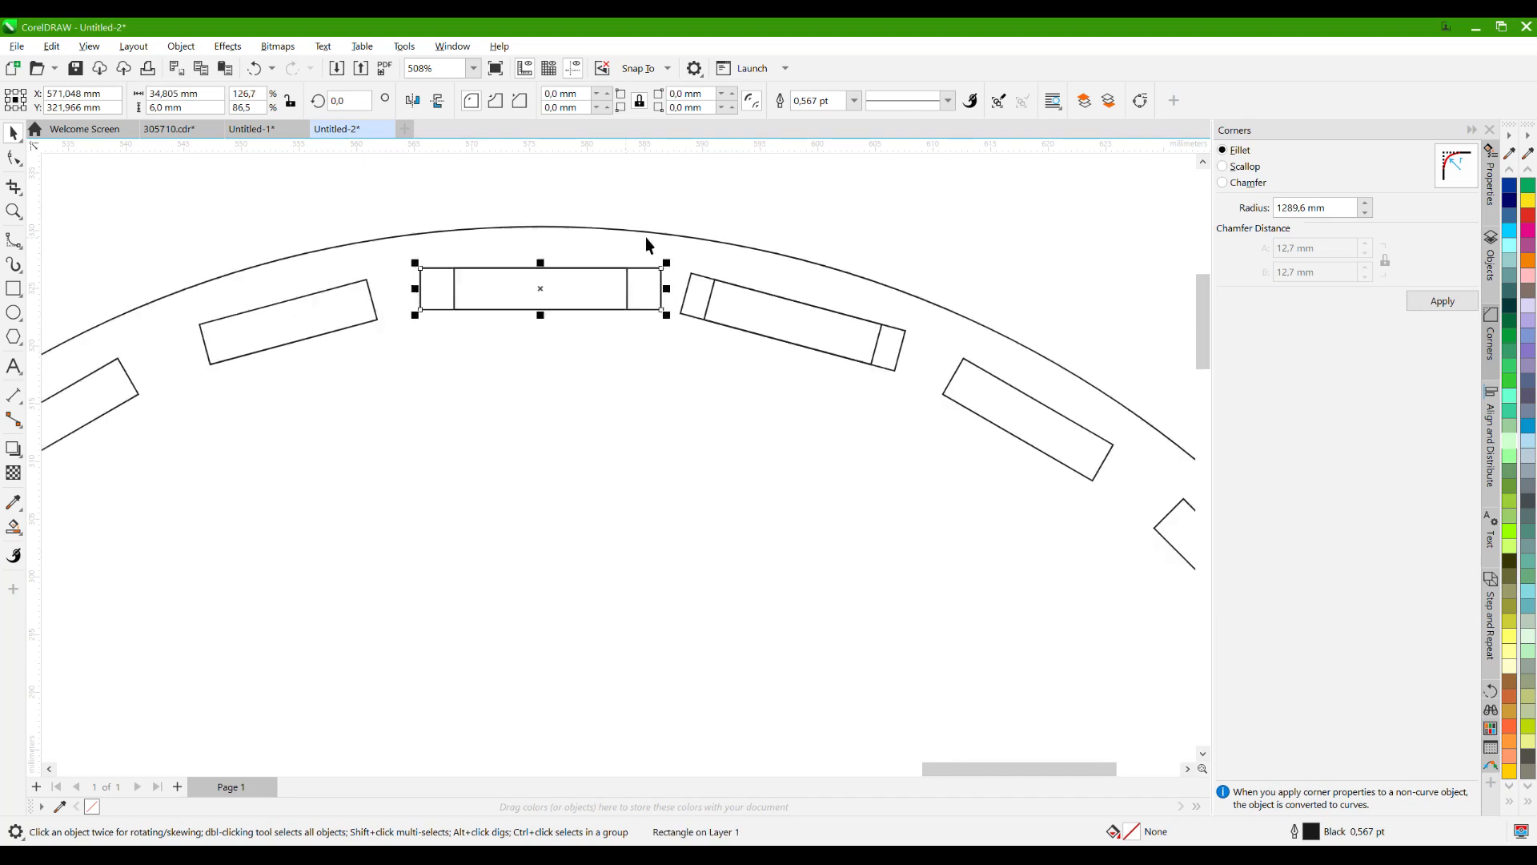
left_click(678, 289)
key("Delete")
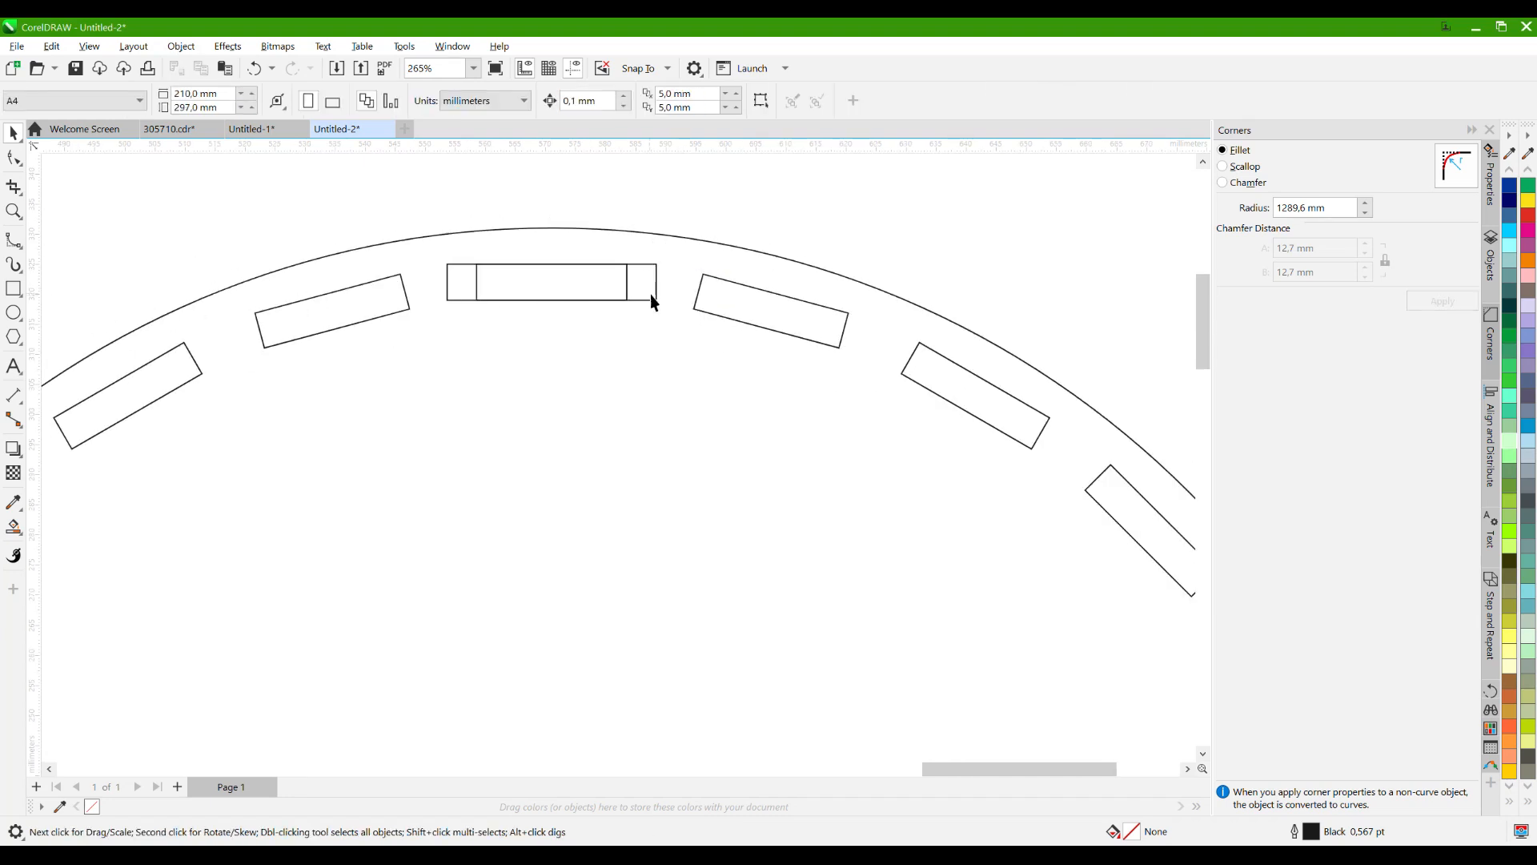
- Widen the long top rectangle symmetrically to about 36.3 mm
left_click(655, 300)
scroll(658, 255, "up", 1)
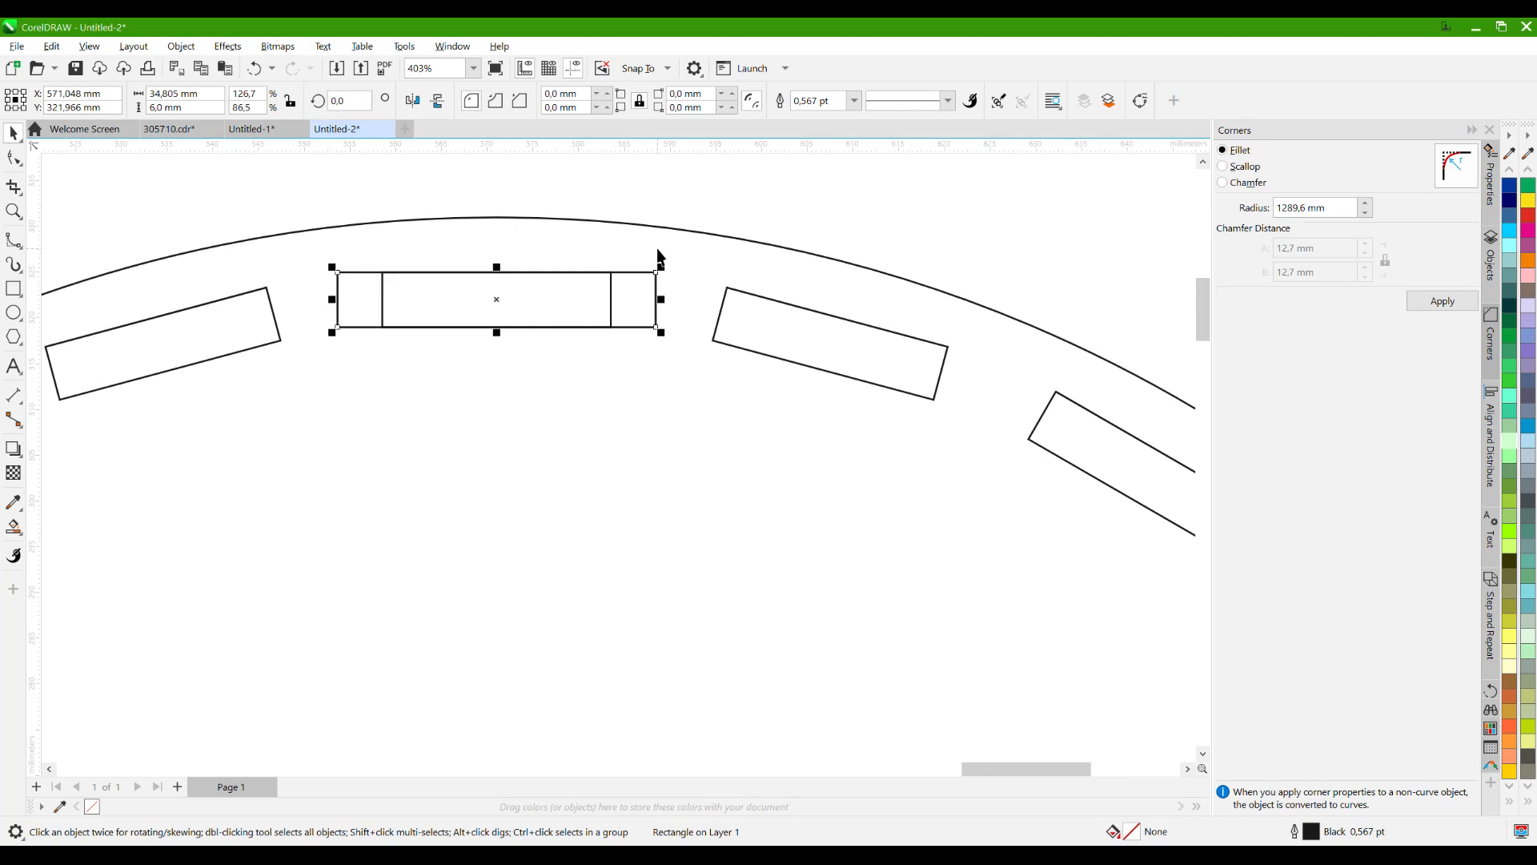
scroll(641, 262, "up", 1)
mouse_move(610, 276)
left_mouse_down()
mouse_move(624, 285)
mouse_move(613, 274)
left_mouse_up()
scroll(614, 276, "down", 5)
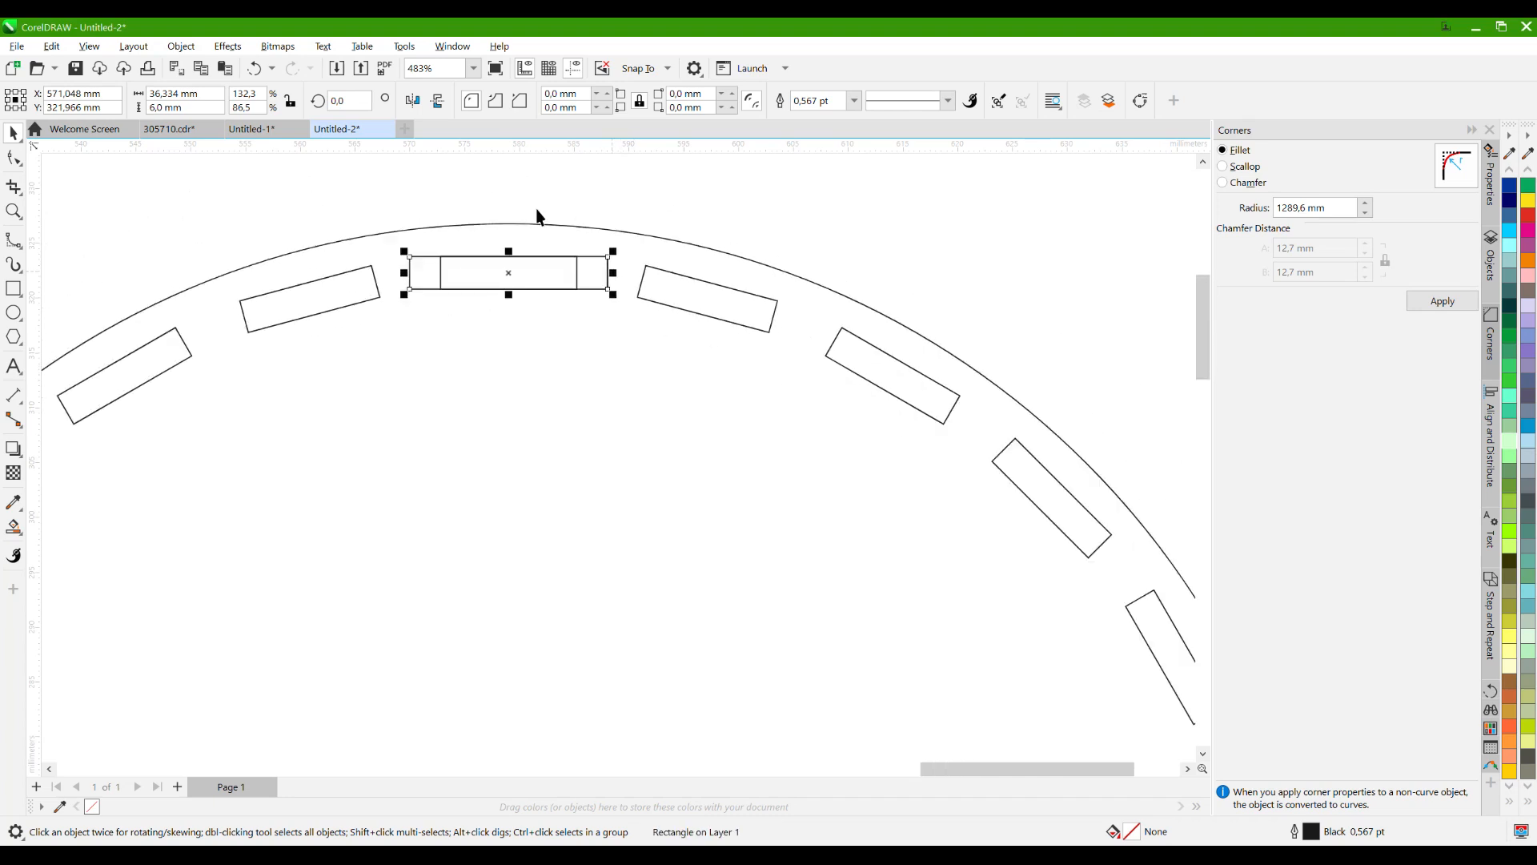
- Rotate a copy of the long top rectangle 15° clockwise about the circle's centre and inspect where their corners meet
left_click(498, 243)
scroll(498, 243, "down", 1)
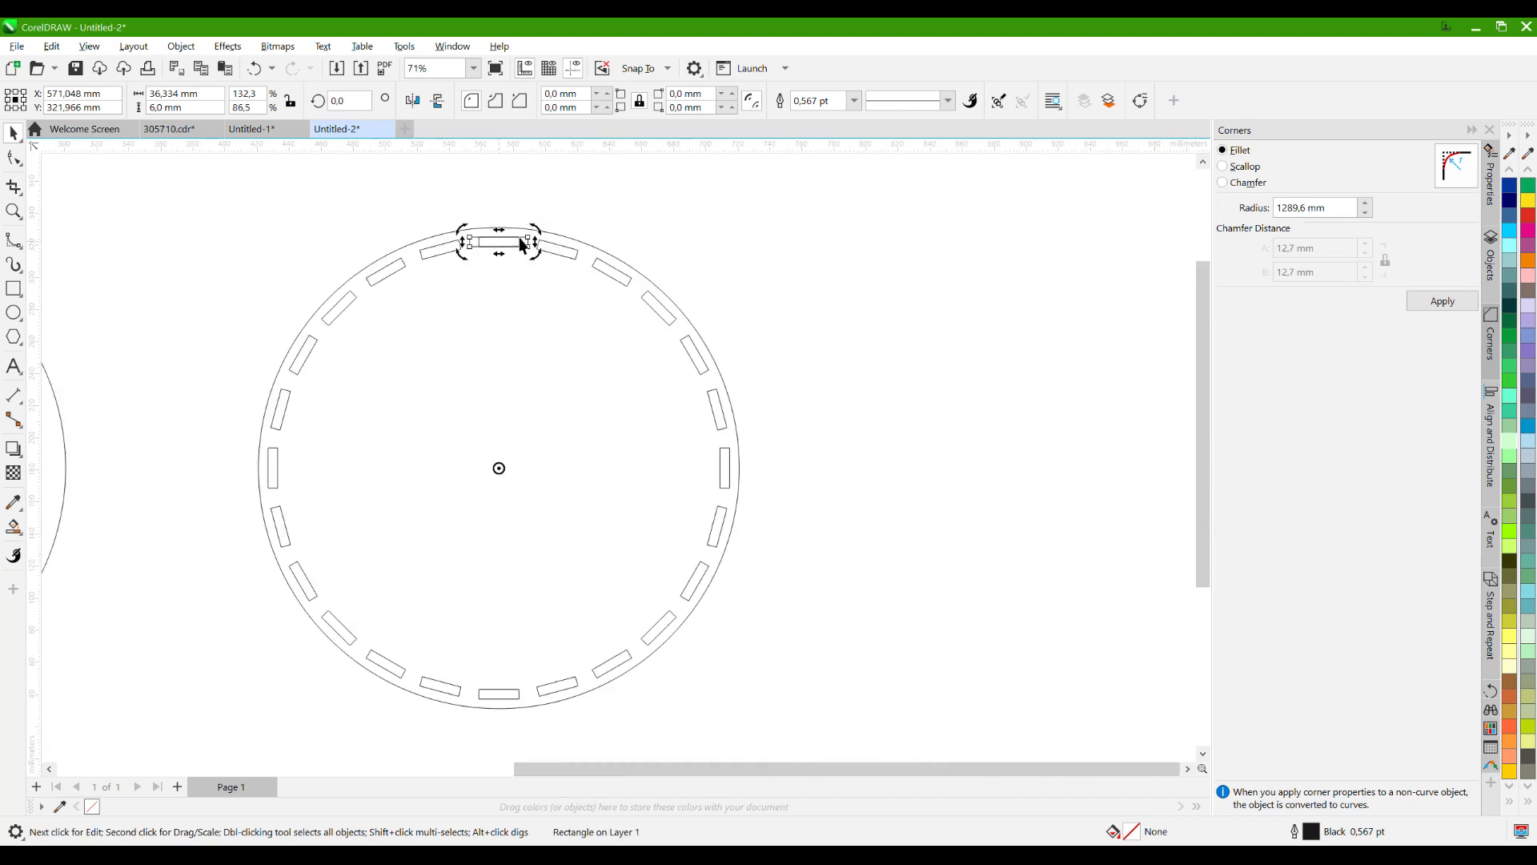
left_click_drag(505, 432, 499, 468)
scroll(518, 238, "up", 2)
mouse_move(542, 226)
left_mouse_down()
mouse_move(659, 247)
mouse_move(539, 247)
left_mouse_up()
scroll(528, 244, "up", 7)
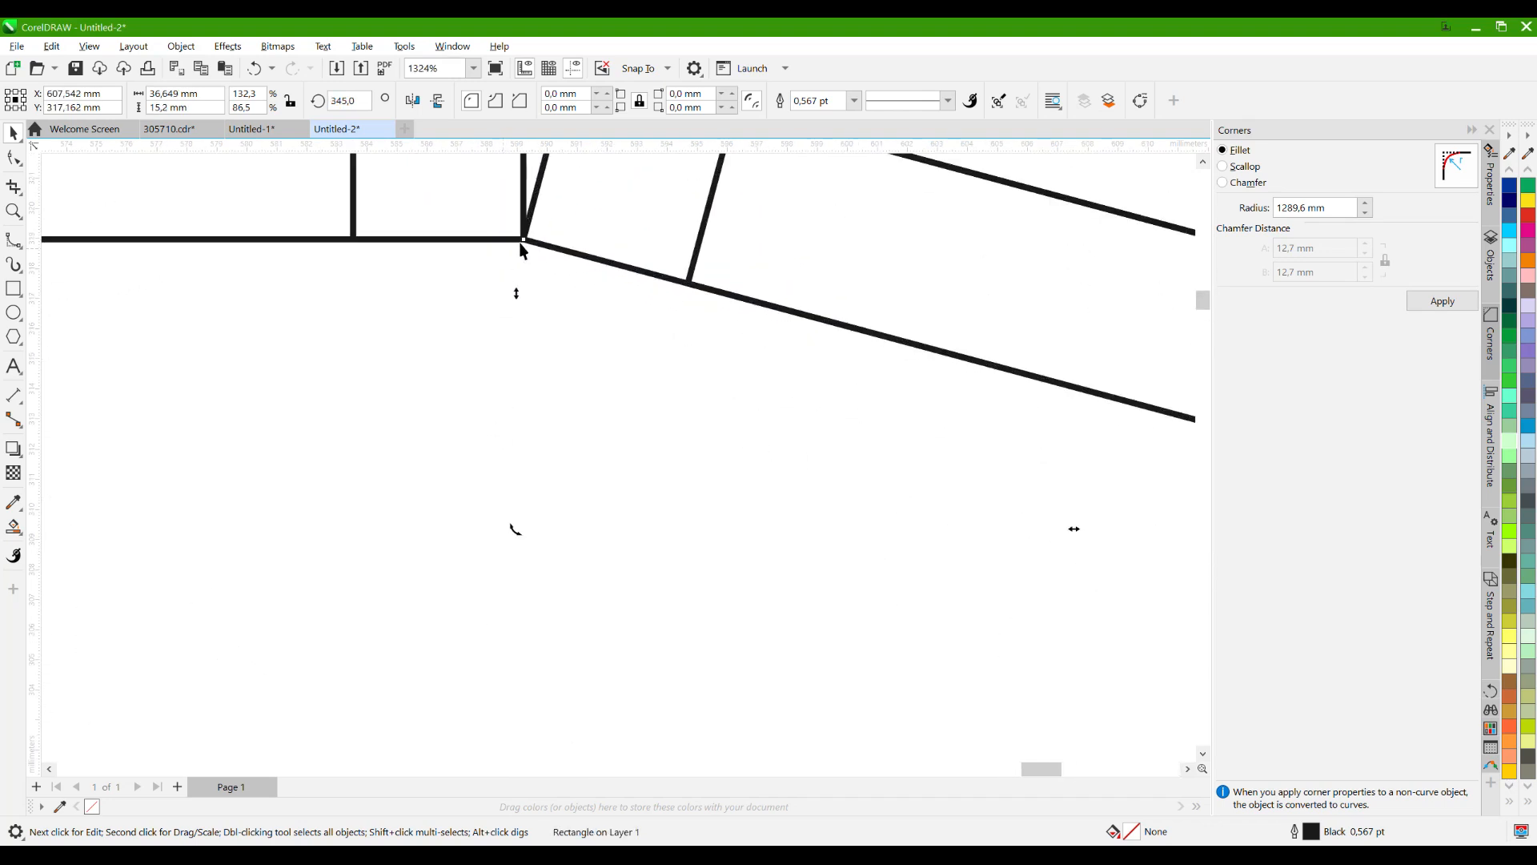
scroll(520, 240, "down", 2)
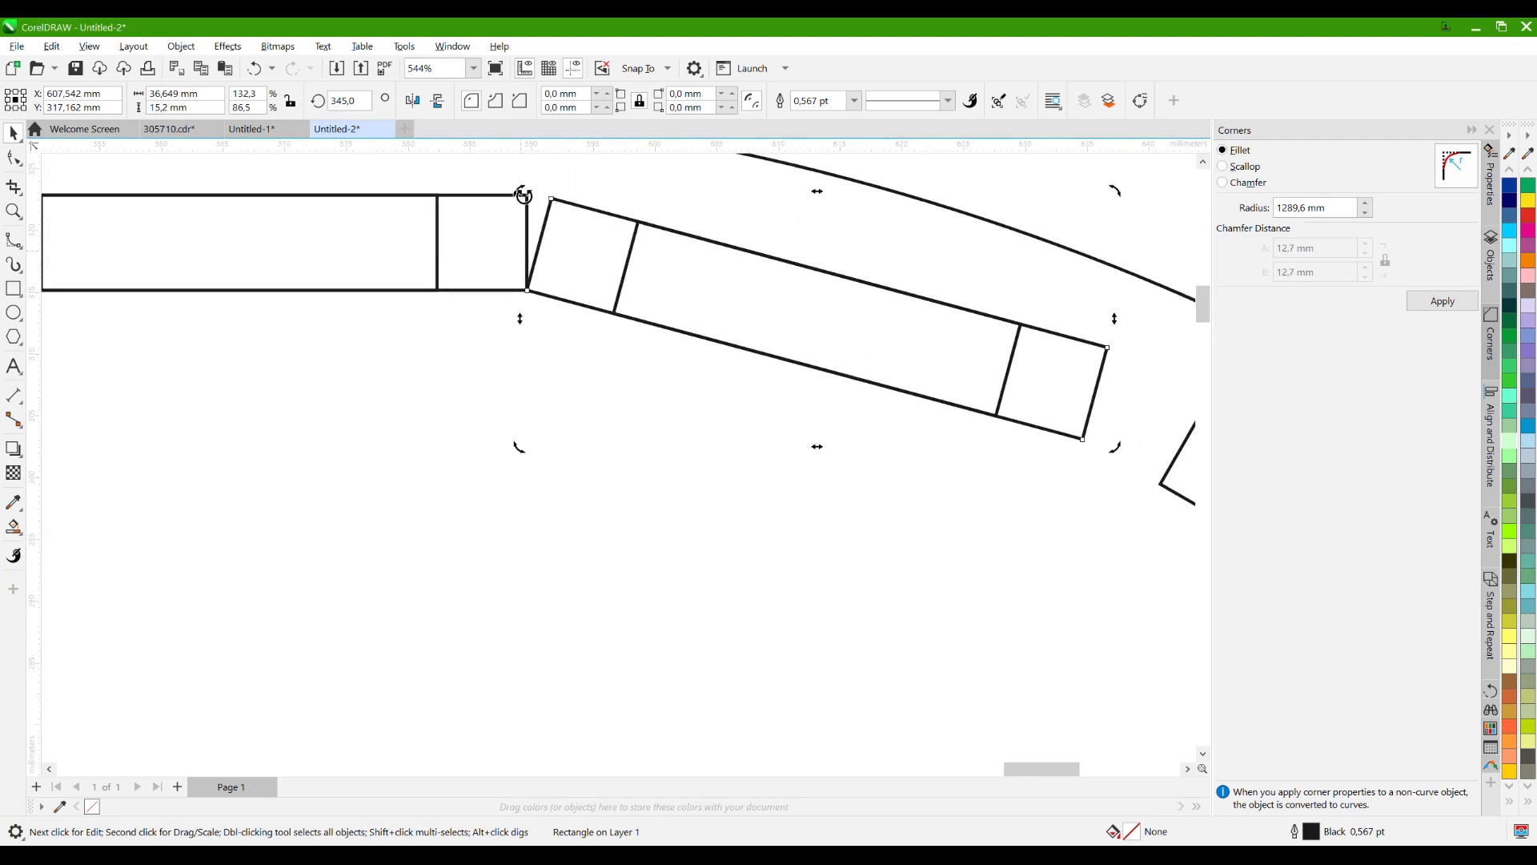
- Adjust the long top rectangle's width symmetrically to about 36.04 mm
left_click(497, 196)
scroll(504, 224, "up", 3)
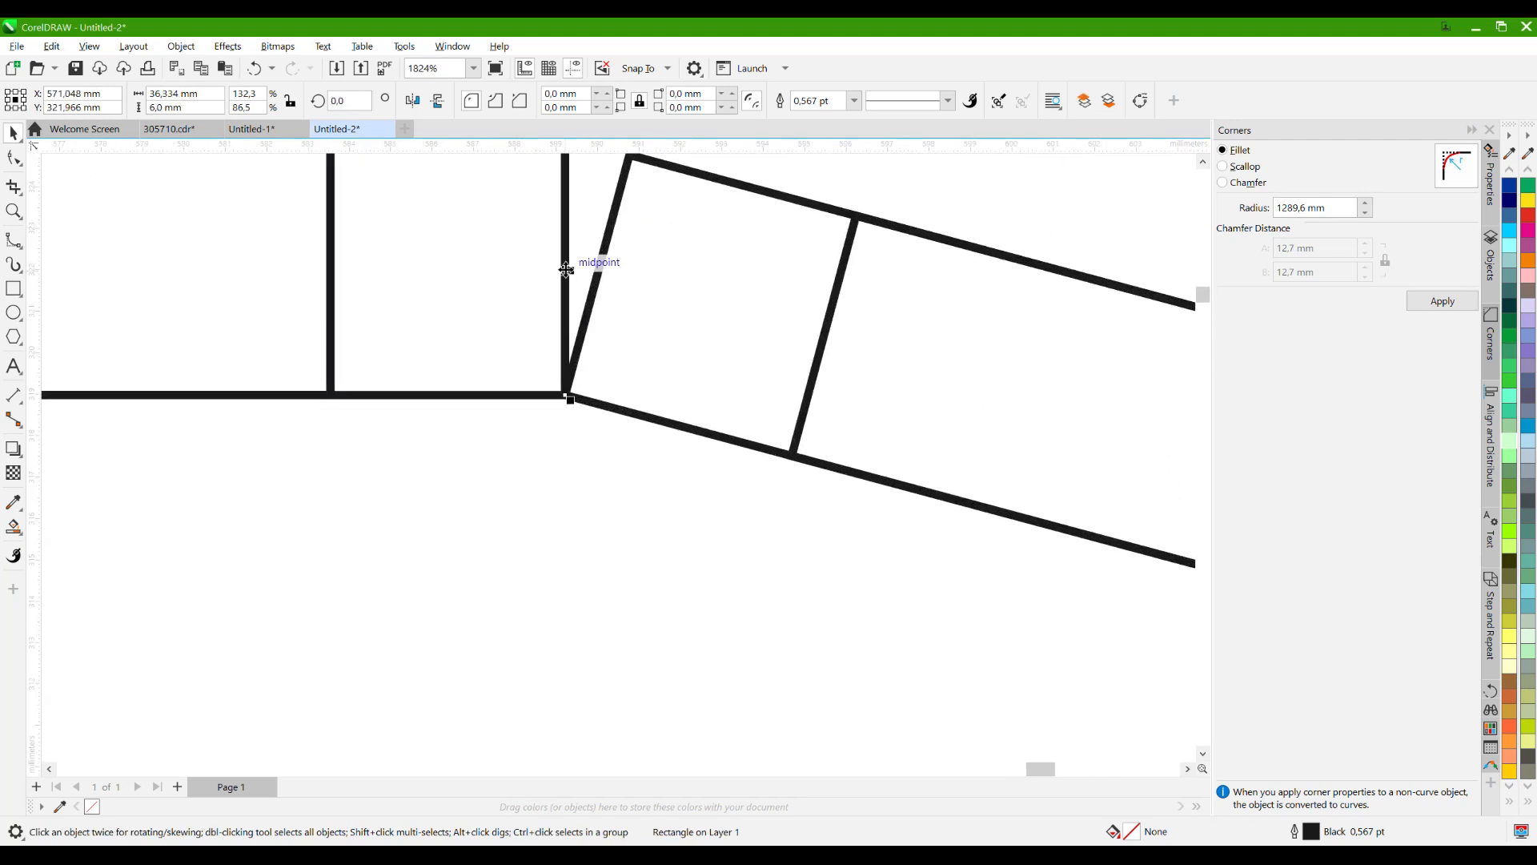
key("ctrl+z")
left_click_drag(569, 274, 566, 280)
scroll(572, 288, "down", 2)
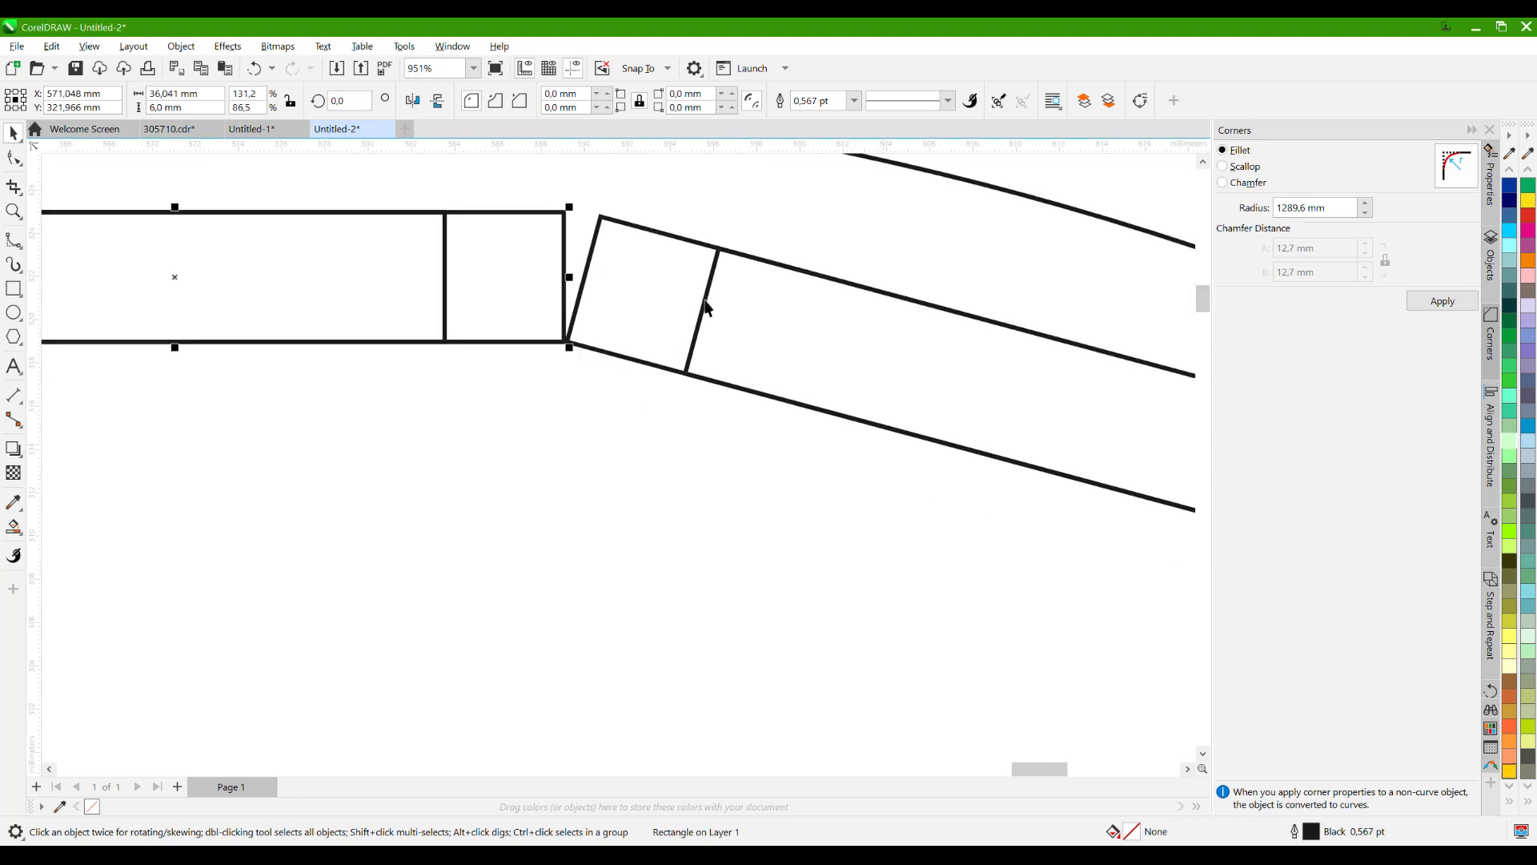
- Delete the rotated copy of the long rectangle
left_click(587, 256)
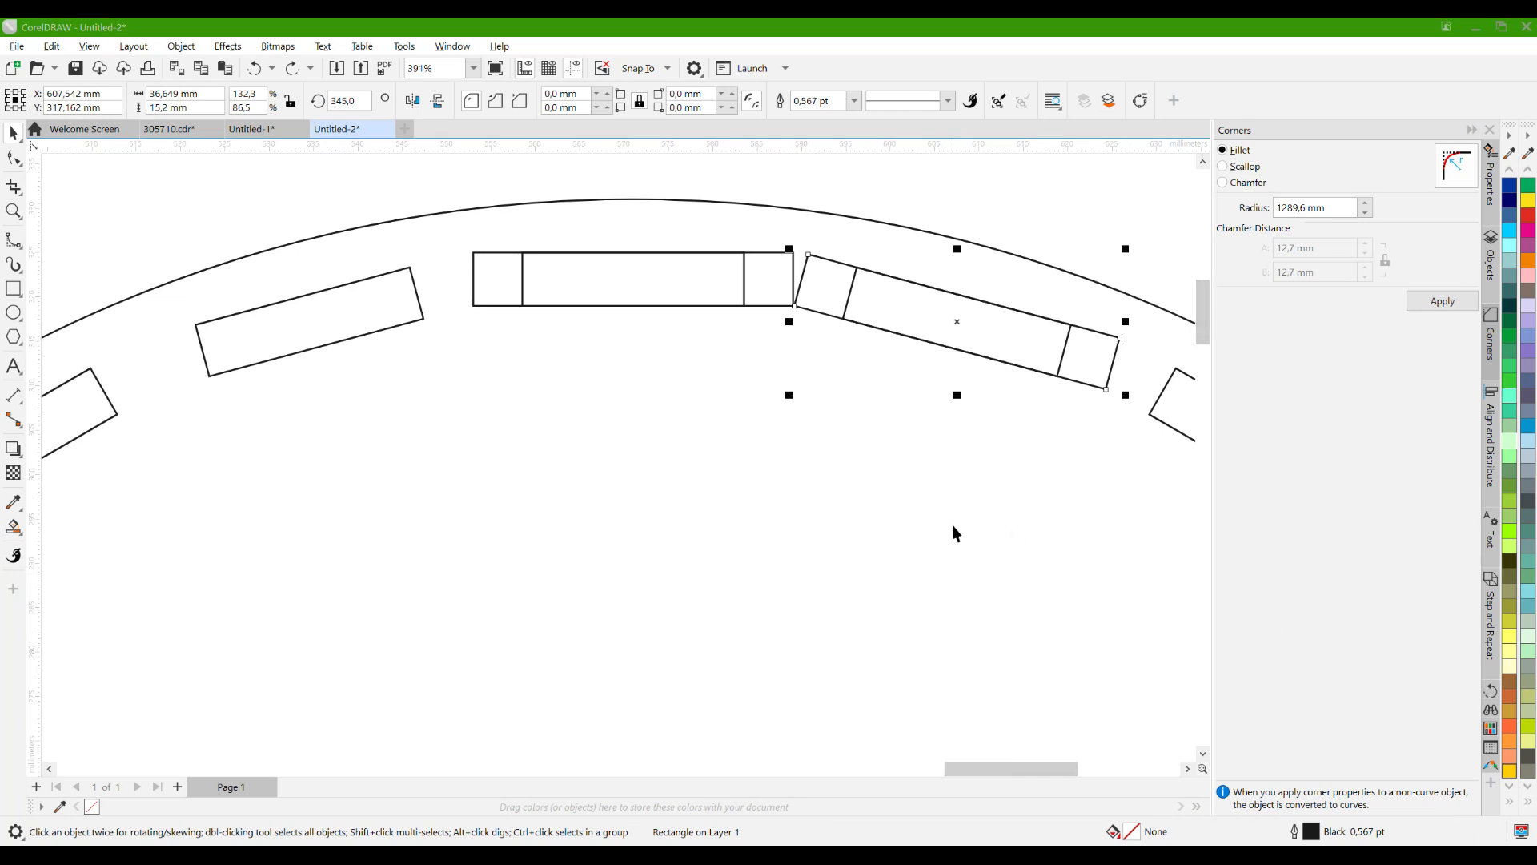
left_click_drag(887, 462, 748, 630)
left_click(646, 450)
left_click(661, 450)
key("Delete")
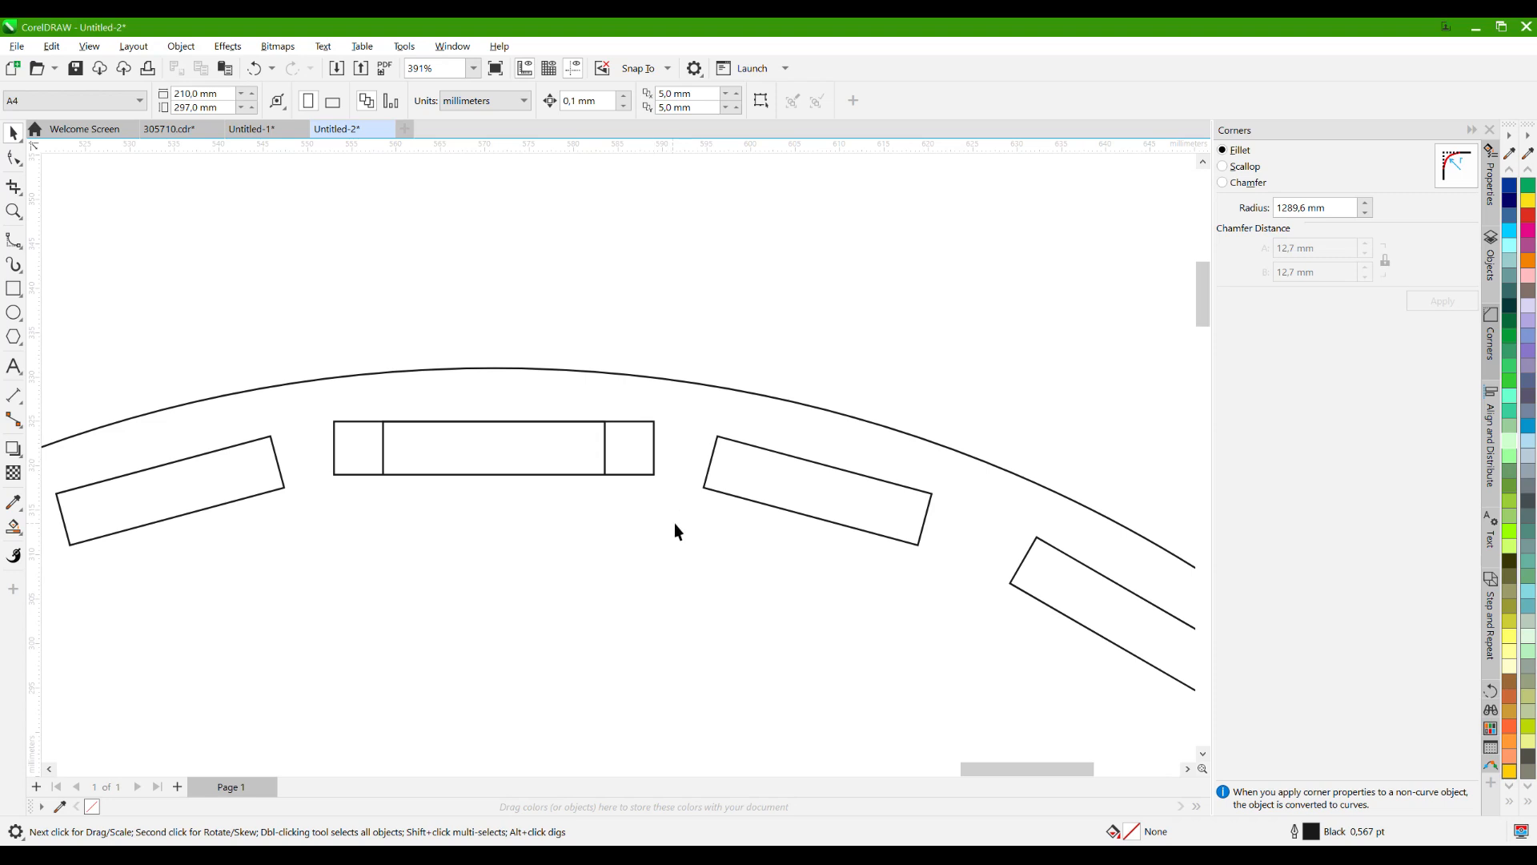
- Duplicate the two overlapping top rectangles straight up to just above the circle's edge
left_click_drag(310, 376, 309, 377)
scroll(497, 468, "down", 2)
left_click_drag(482, 446, 483, 339)
left_click(496, 281)
- Move the 25 mm rectangle of the upper pair straight down so its top edge meets the longer one's bottom edge
scroll(513, 283, "up", 2)
left_click_drag(397, 419, 375, 422)
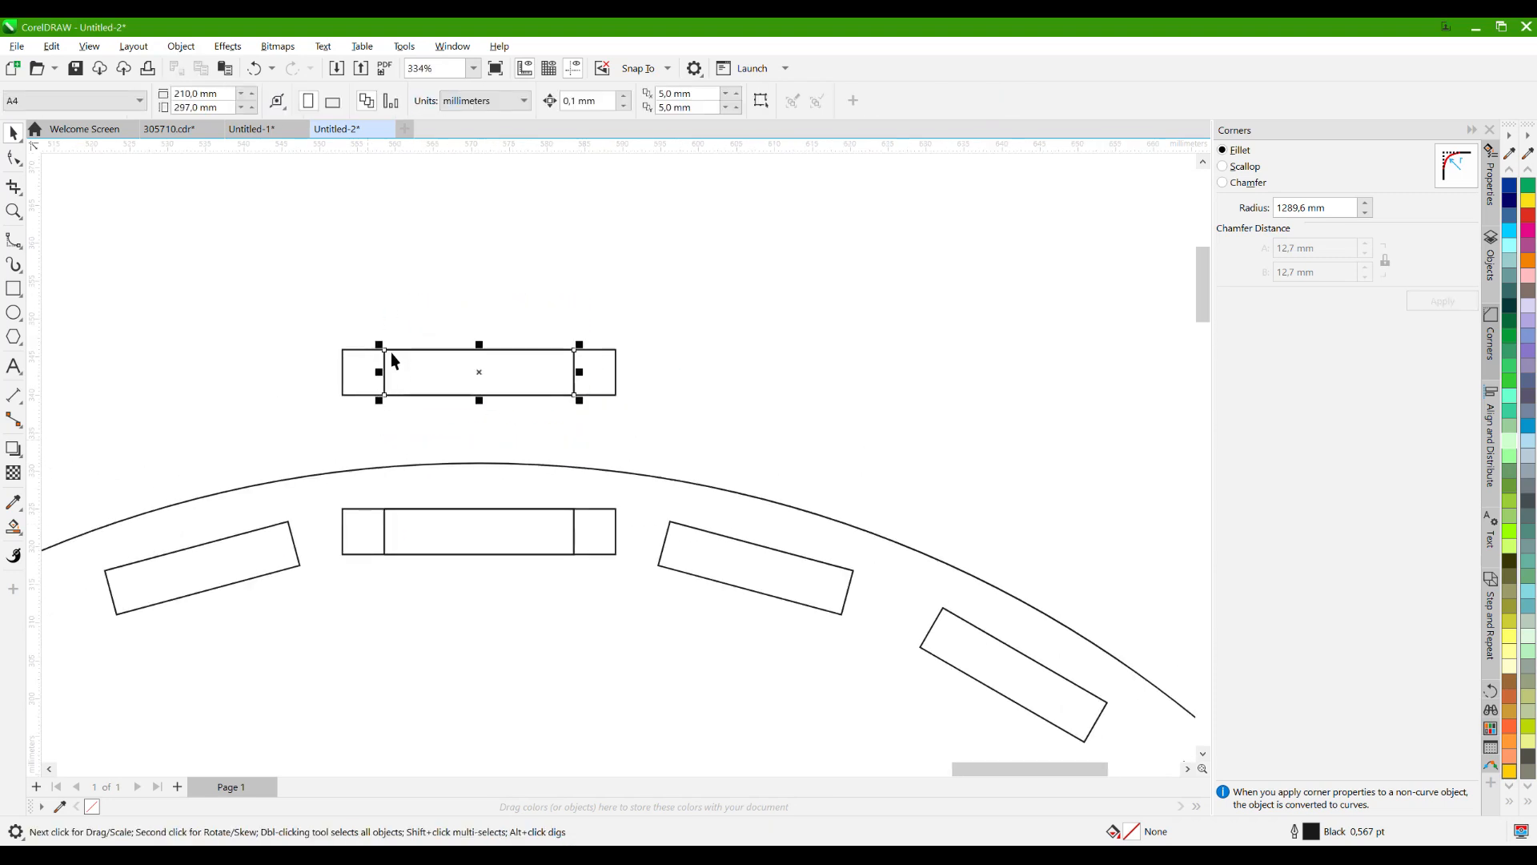
left_click_drag(385, 350, 385, 395)
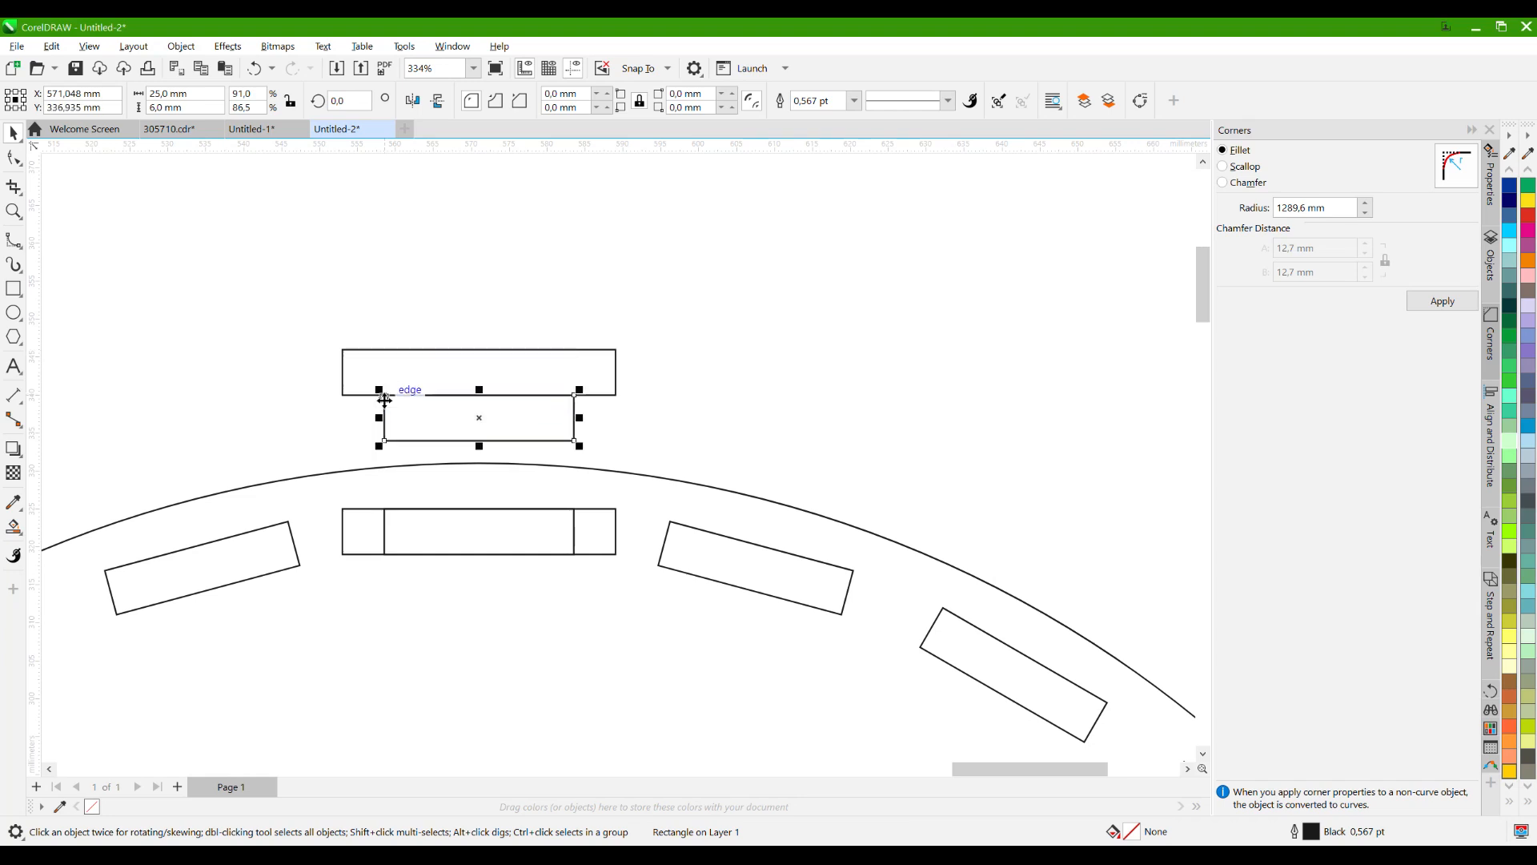
left_click(613, 394)
scroll(526, 440, "down", 2)
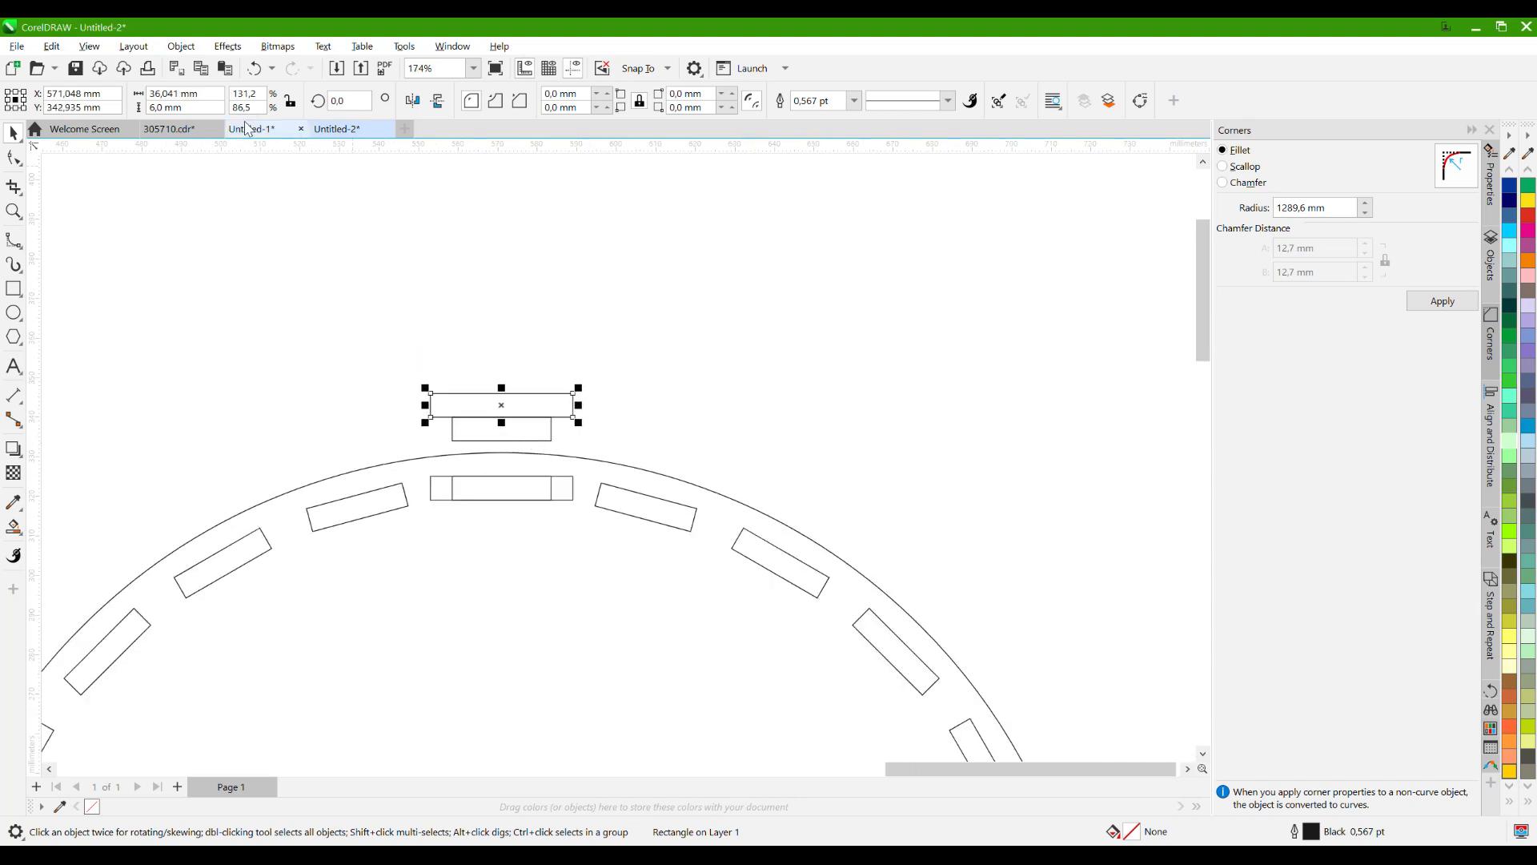
- Set the height of the upper long rectangle to 100 mm and raise it so its bottom edge rests on the 25 mm tab
left_click_drag(215, 96, 95, 107)
key("Tab")
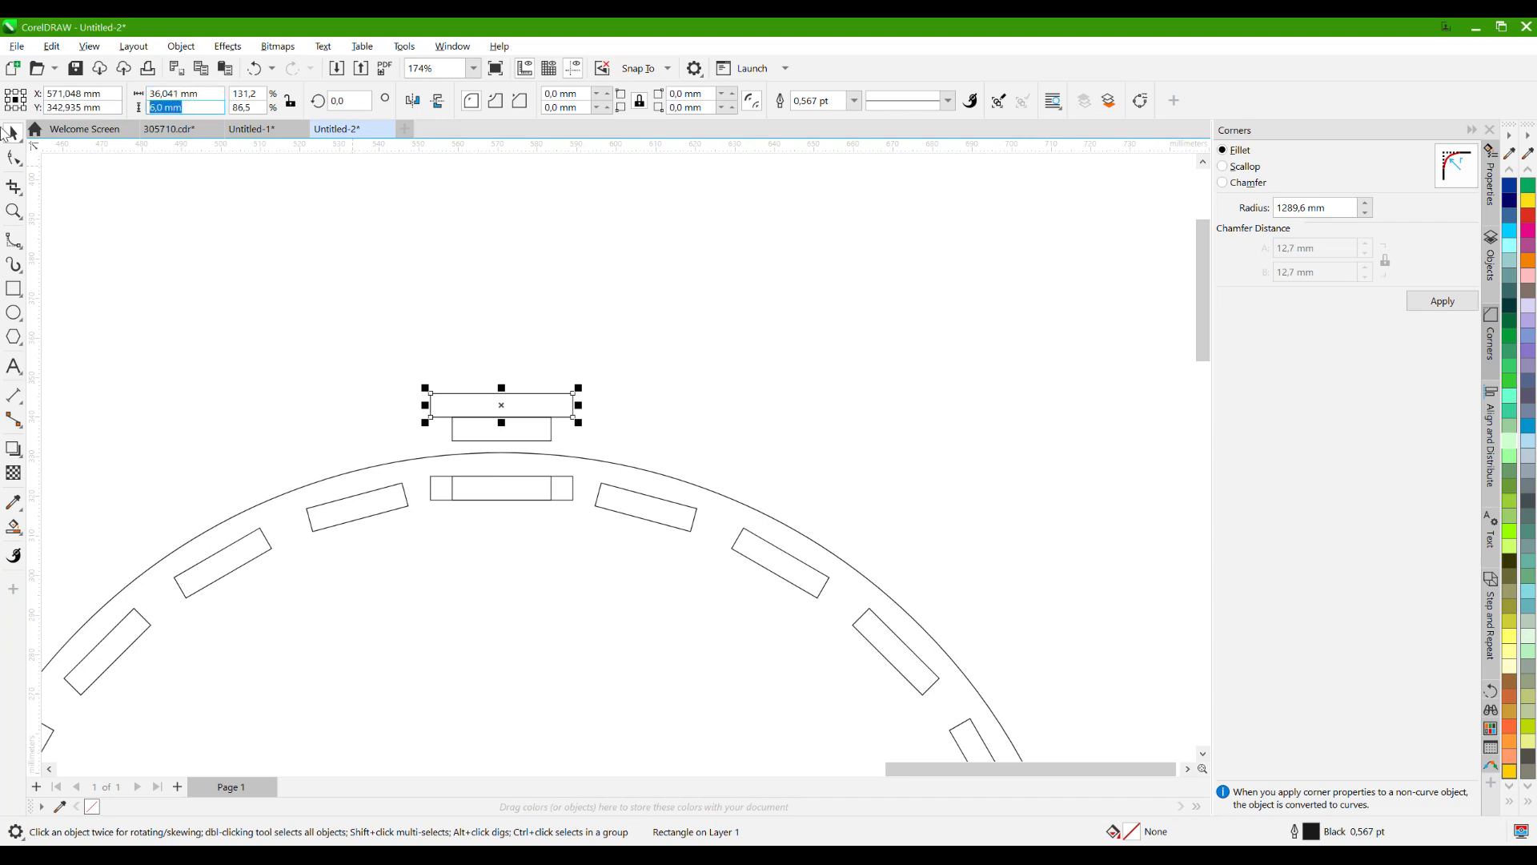
type("100")
key("Return")
left_click_drag(519, 606, 524, 417)
scroll(526, 499, "down", 2)
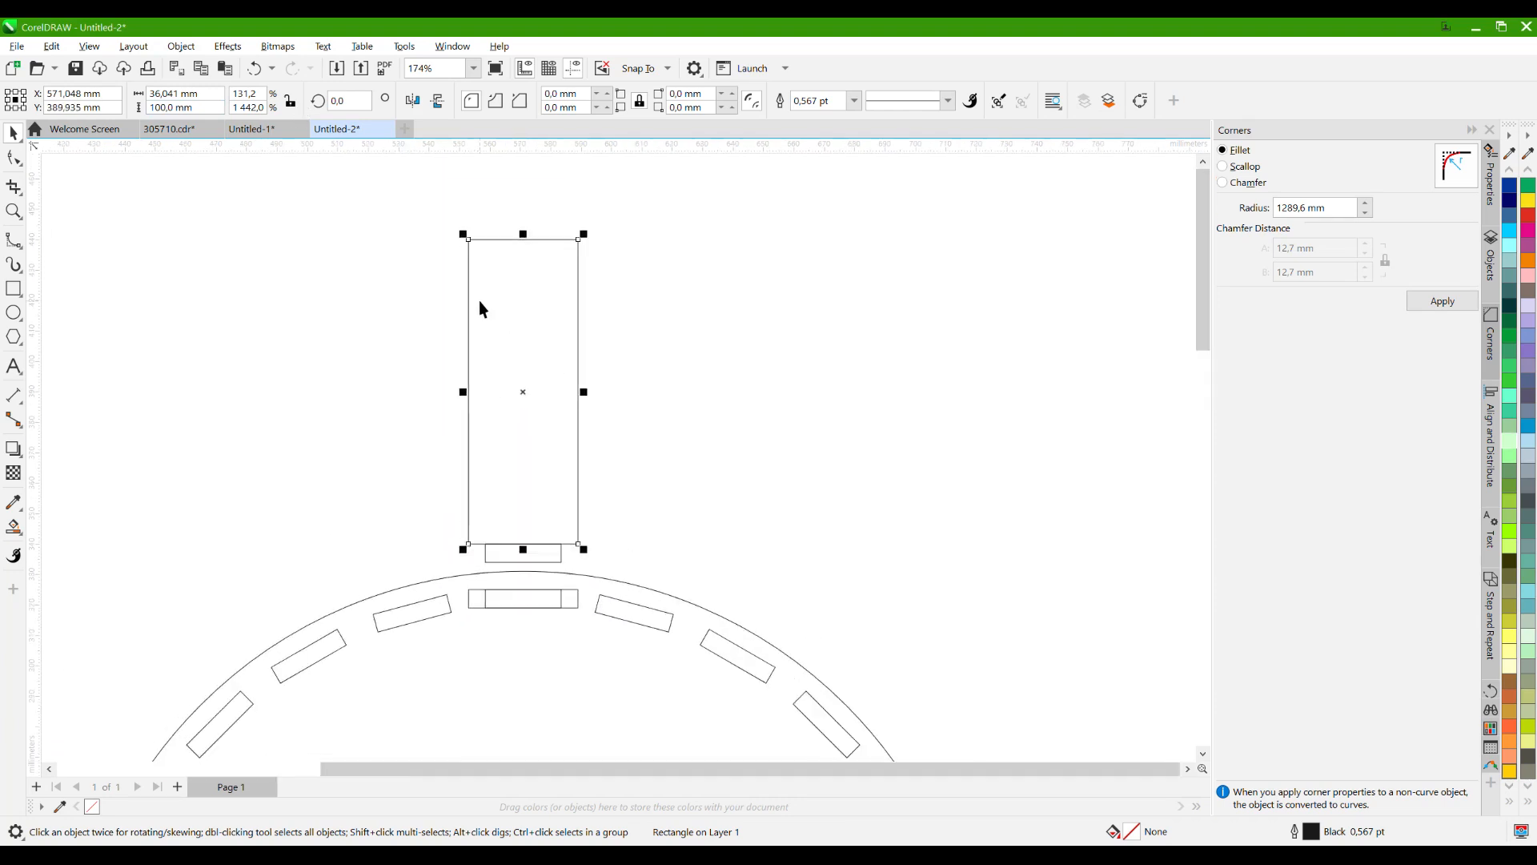
- Copy the 25 mm tab straight up onto the tall rectangle's top edge and weld the three rectangles into one tabbed piece
scroll(560, 586, "down", 1)
left_click_drag(559, 570, 542, 344)
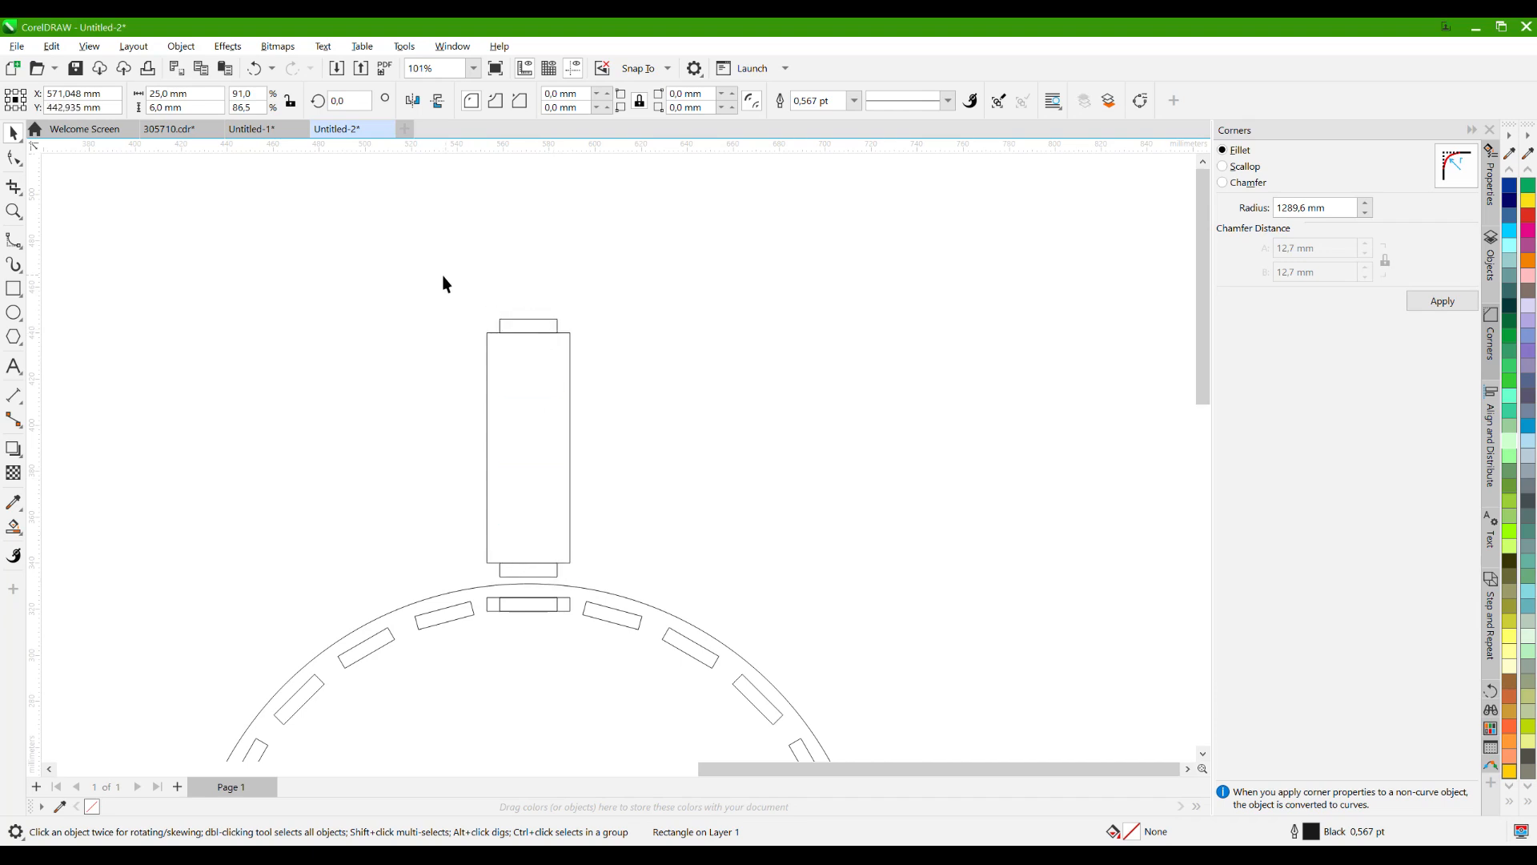
left_click_drag(446, 292, 651, 583)
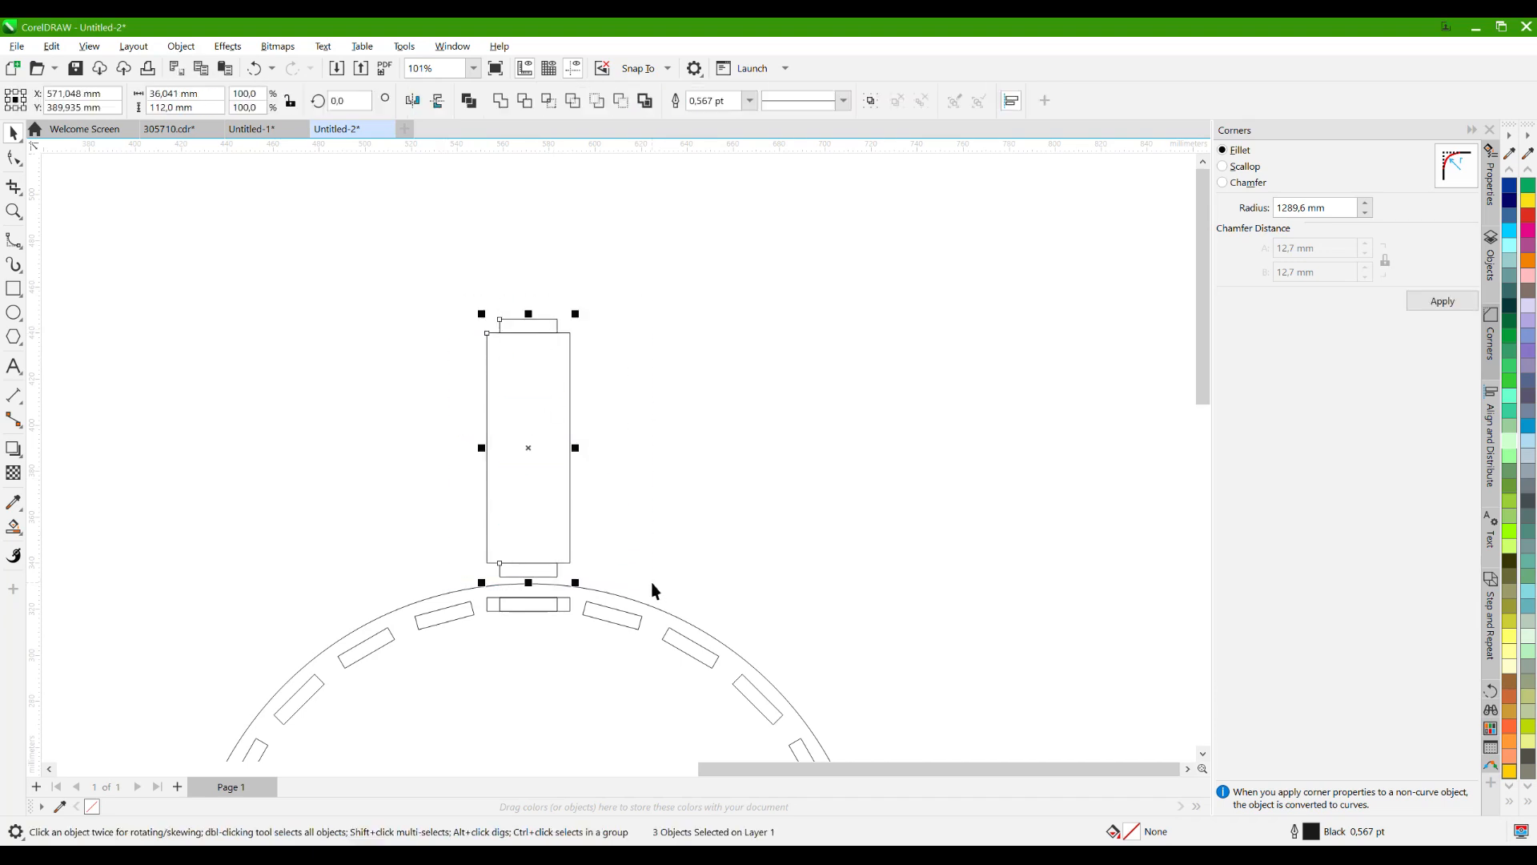
left_click(500, 108)
left_click(440, 356)
scroll(560, 317, "down", 2)
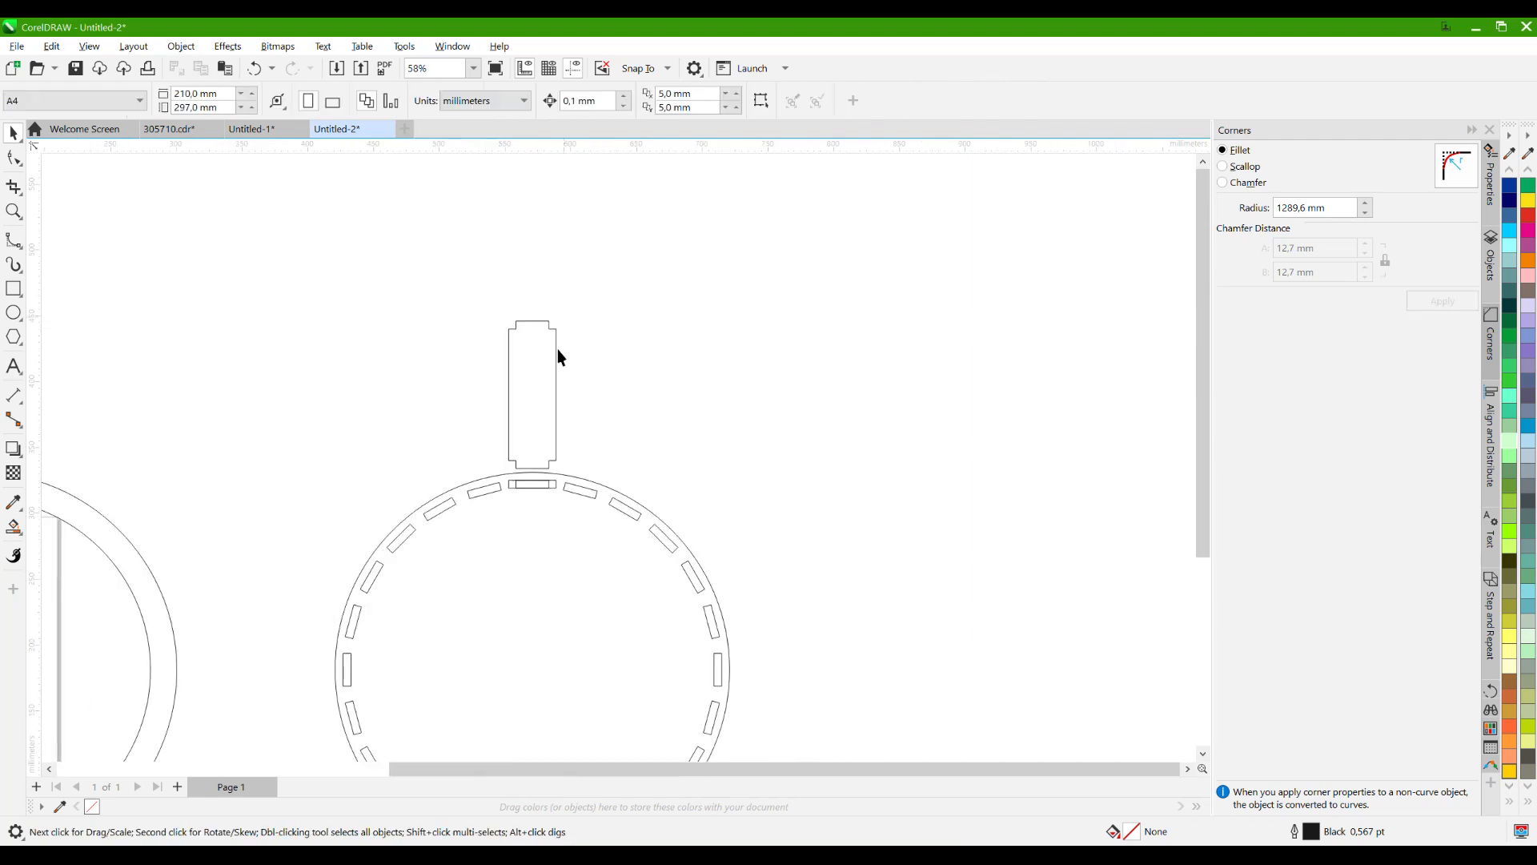
- Delete the 36 mm wide rectangle that overlaps the topmost slot of the disc
scroll(535, 462, "up", 4)
left_click(583, 365)
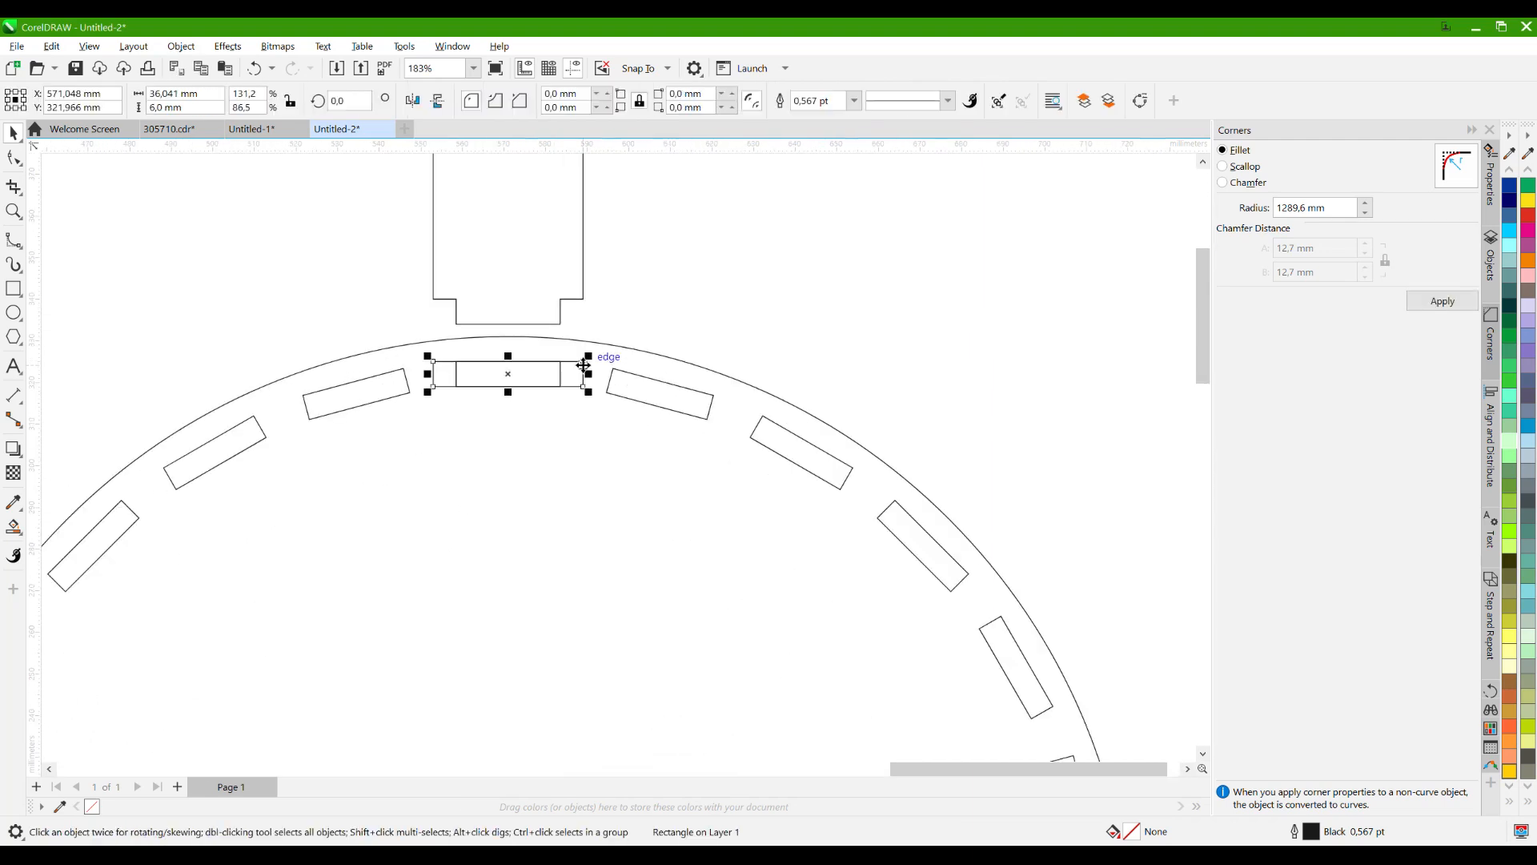
key("Escape")
scroll(666, 376, "down", 4)
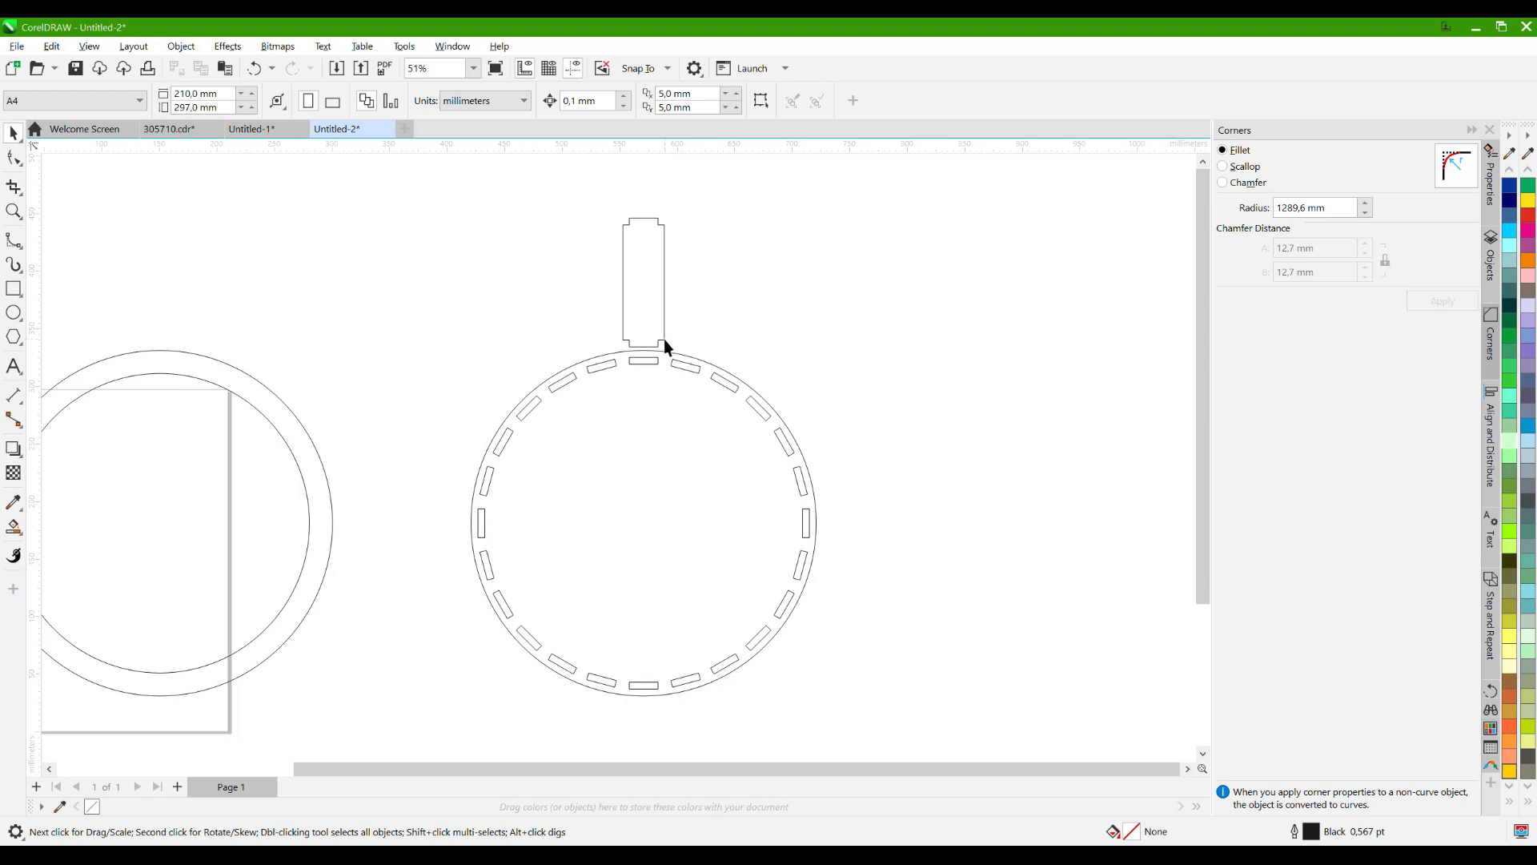
- Select the ring of slots inside the disc to check how many there are
left_click(593, 360)
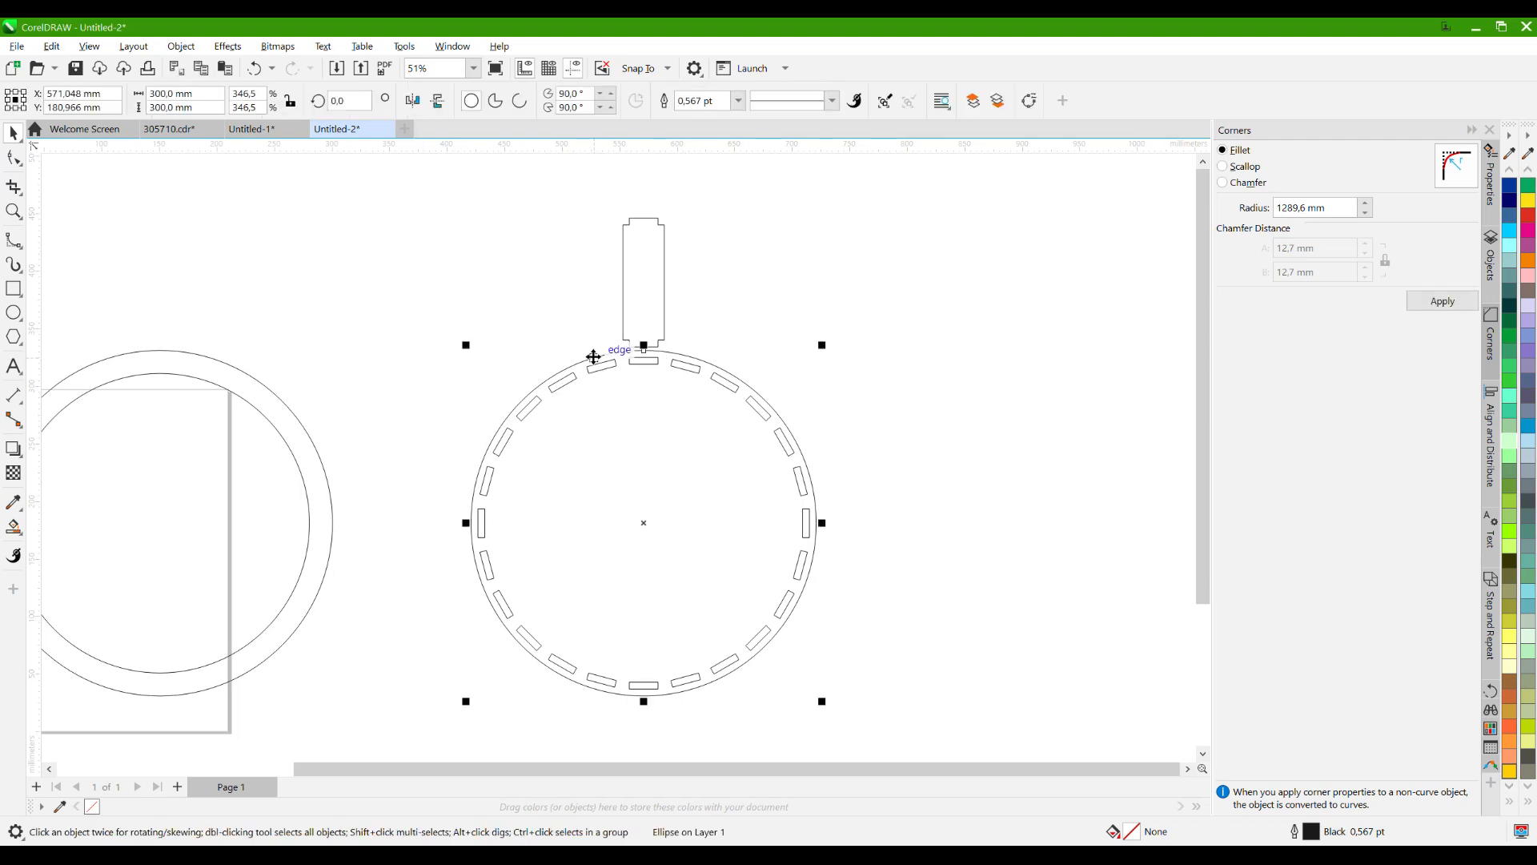
left_click_drag(895, 738, 895, 738)
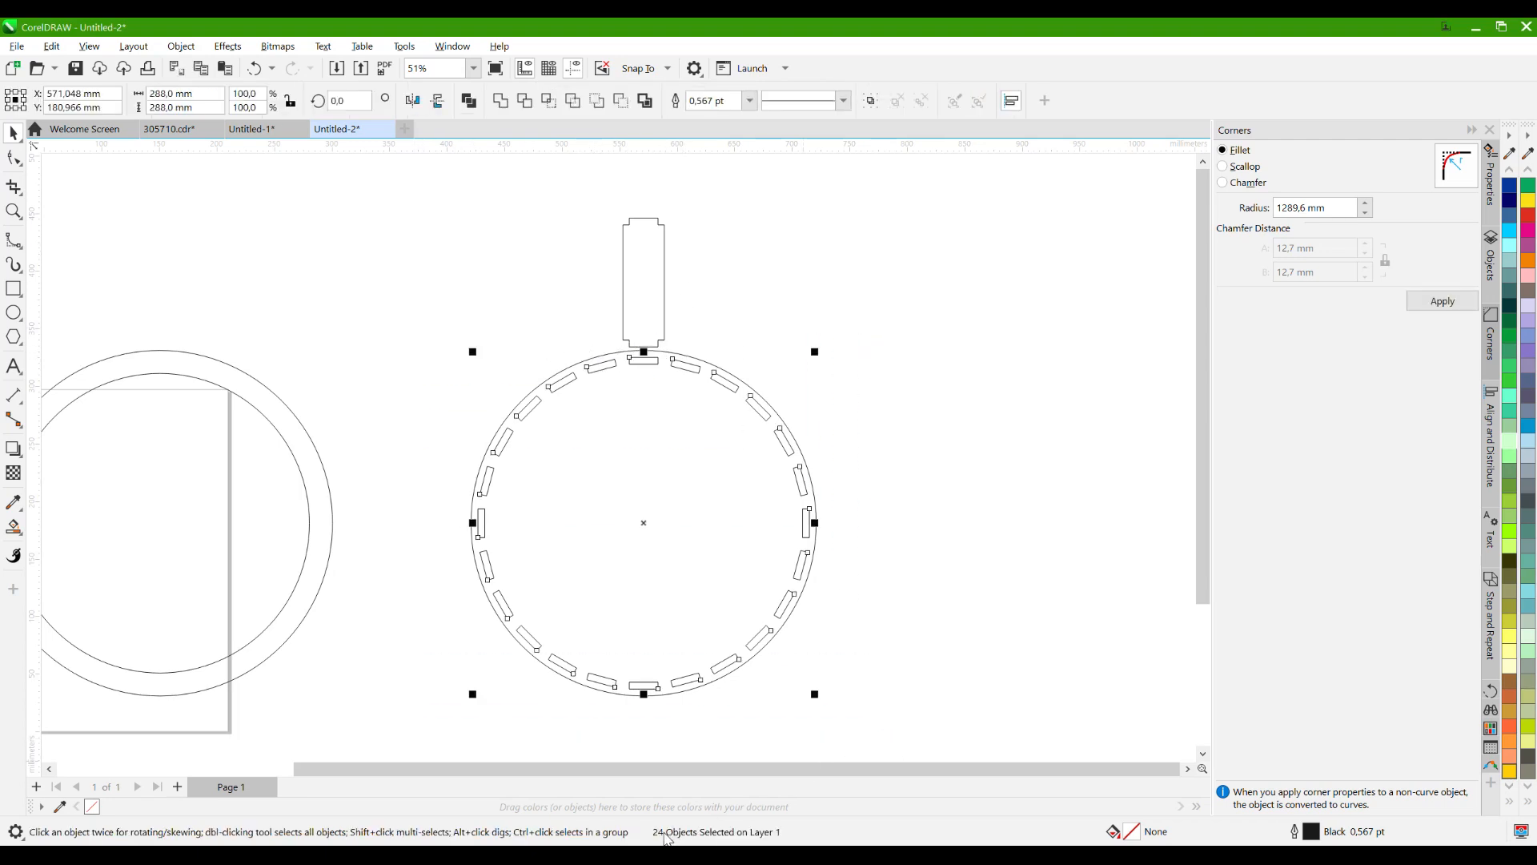
left_click(751, 224)
- Duplicate the tabbed piece repeatedly edge to edge along a horizontal row until there are 22 pieces
left_click_drag(669, 235, 644, 341)
scroll(644, 341, "up", 1)
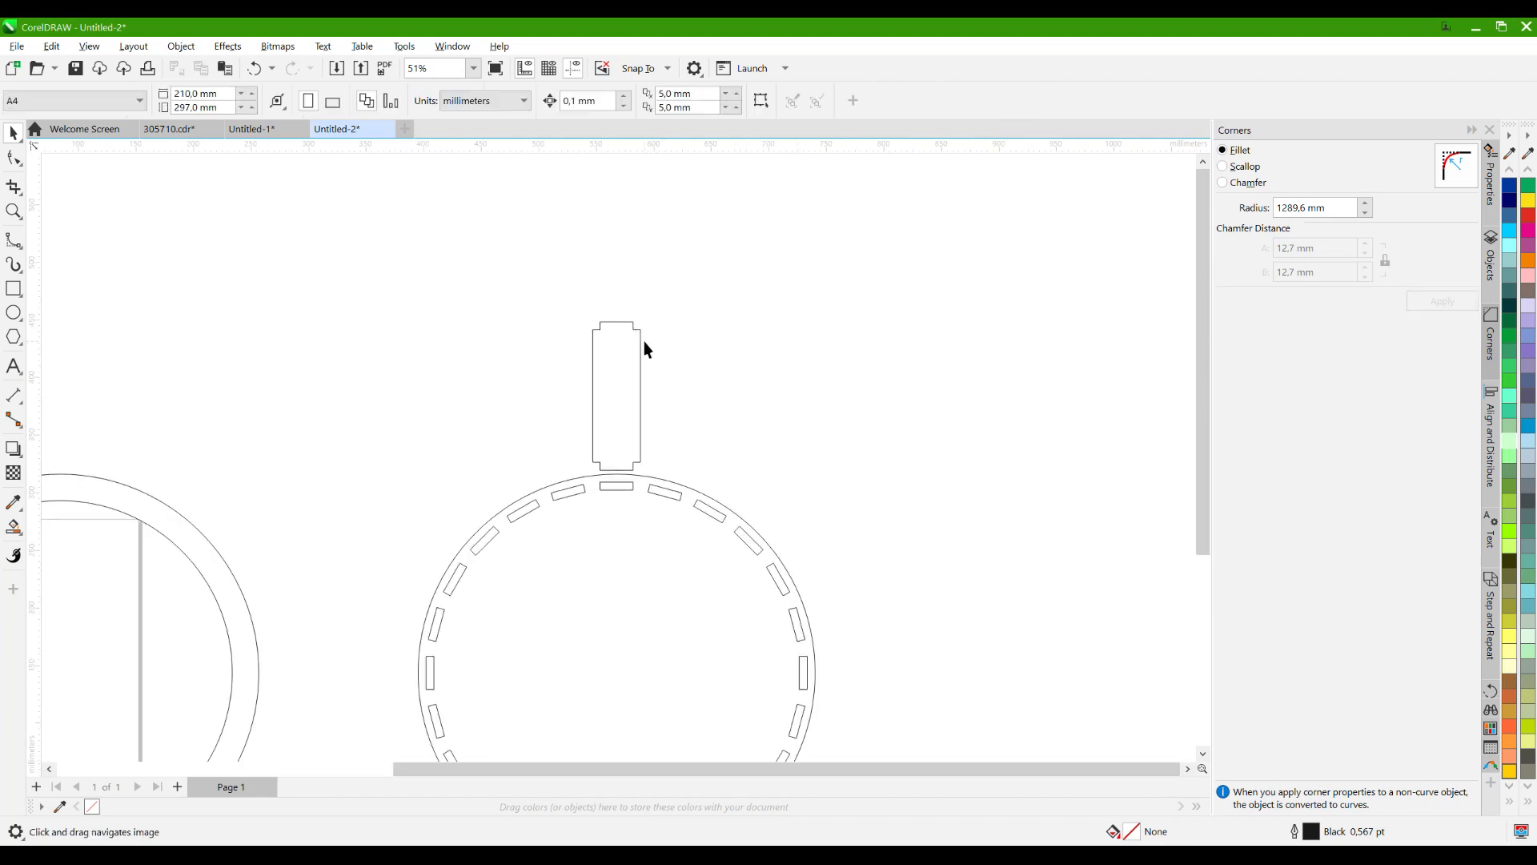
left_click_drag(708, 482, 708, 484)
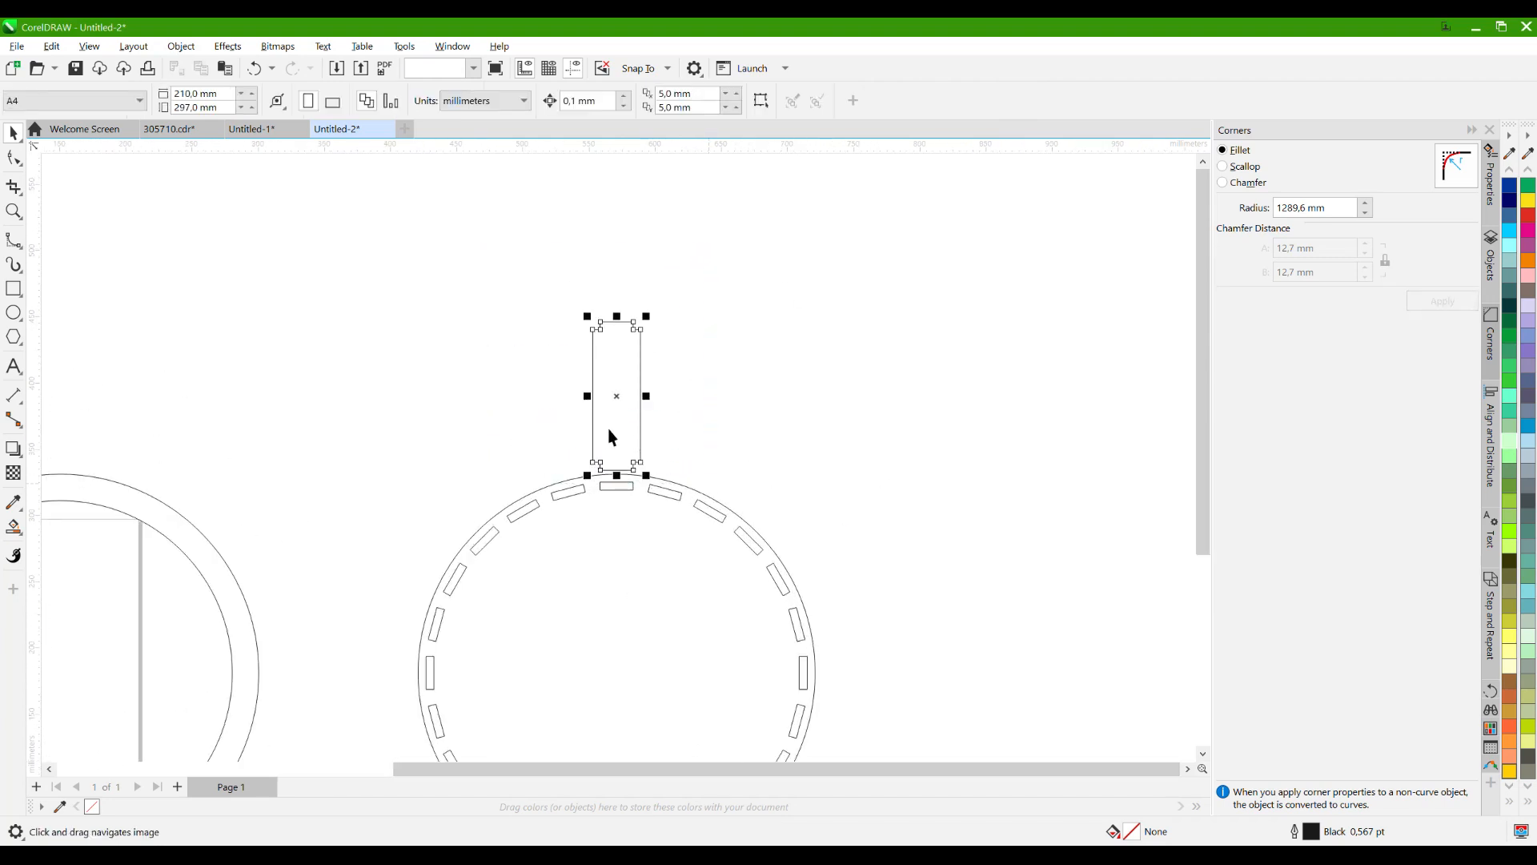
mouse_move(613, 436)
left_mouse_down()
mouse_move(663, 445)
mouse_move(641, 435)
left_mouse_up()
right_click(641, 434)
key("ctrl+r")
key("ctrl+r")
key("ctrl+r")
key("ctrl+r")
key("ctrl+r")
key("ctrl+r")
key("ctrl+r")
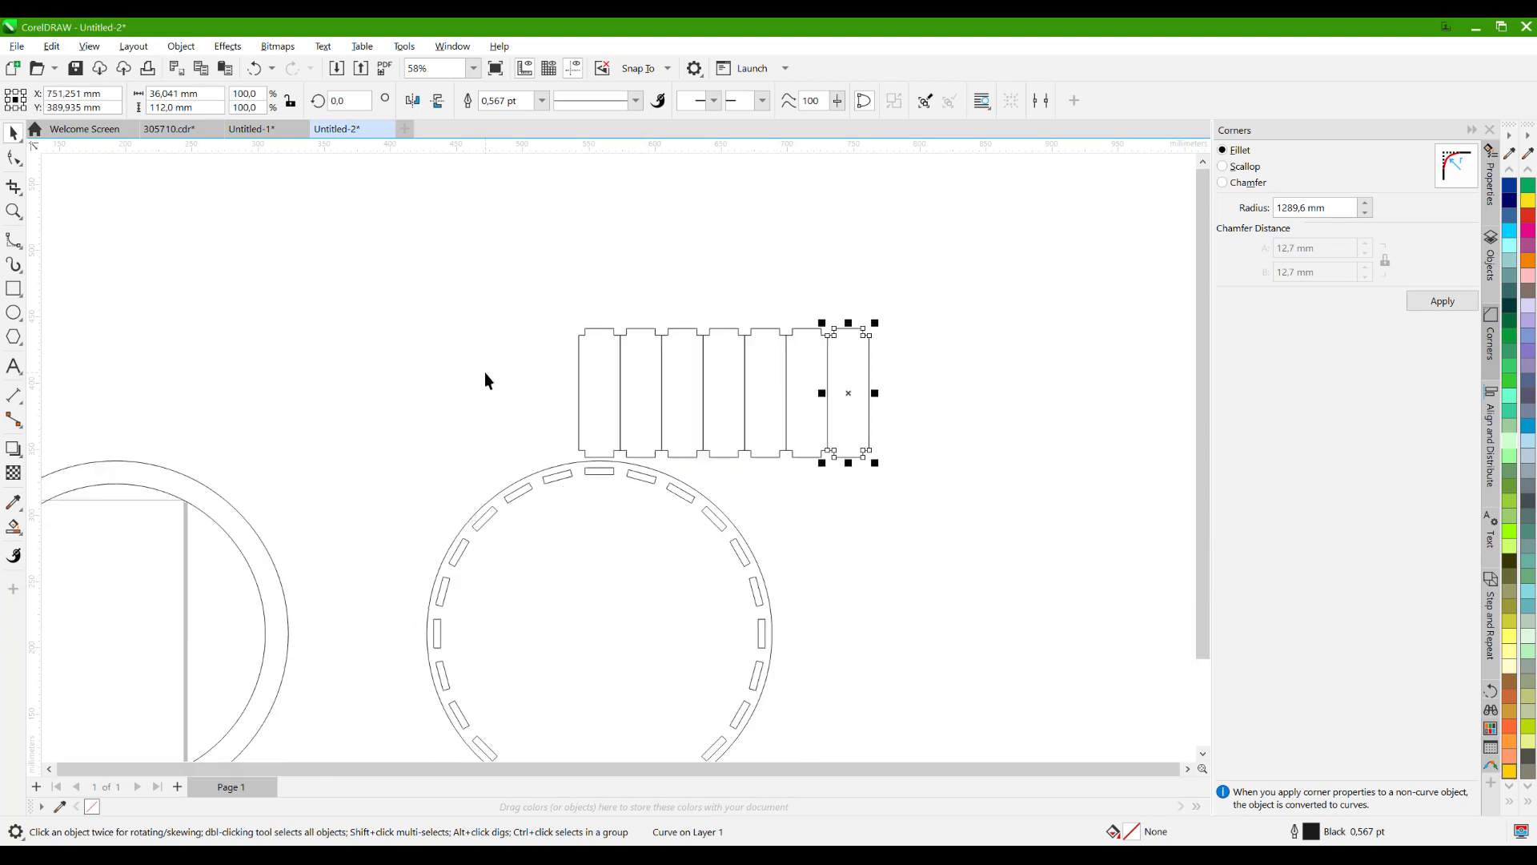
scroll(483, 372, "down", 1)
key("ctrl+r")
key("ctrl+r")
key("ctrl+r")
key("ctrl+r")
key("ctrl+r")
left_click_drag(924, 297, 809, 324)
key("ctrl+r")
key("ctrl+r")
key("ctrl+r")
key("ctrl+r")
key("ctrl+r")
key("ctrl+r")
key("ctrl+r")
key("ctrl+r")
left_click_drag(359, 296, 1103, 459)
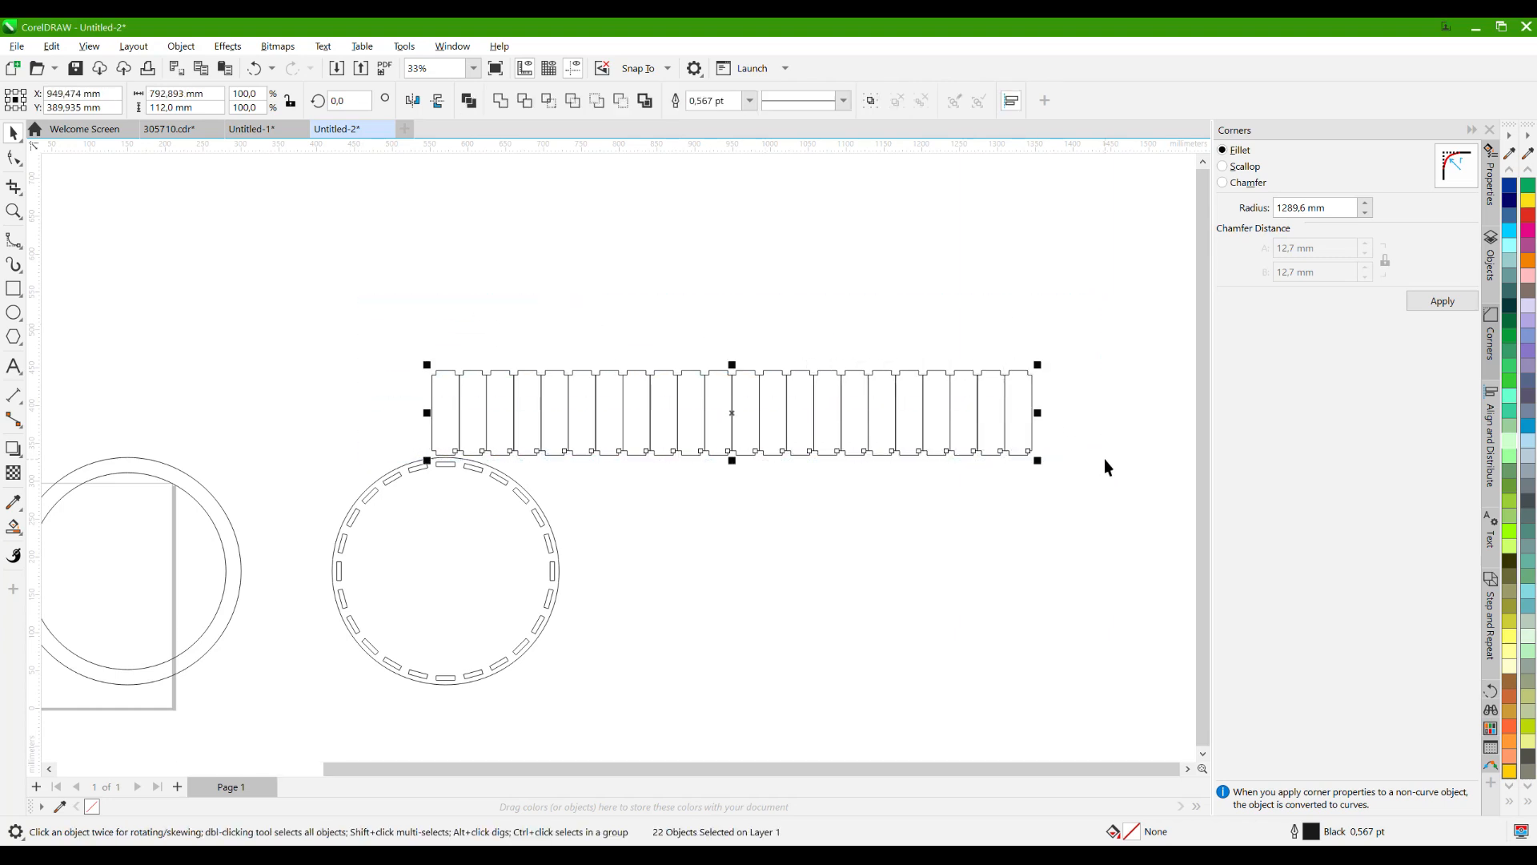
- Duplicate the last two tabbed pieces of the row, shifted one piece width outward at its right end
left_click_drag(1105, 309, 971, 491)
scroll(1002, 384, "up", 3)
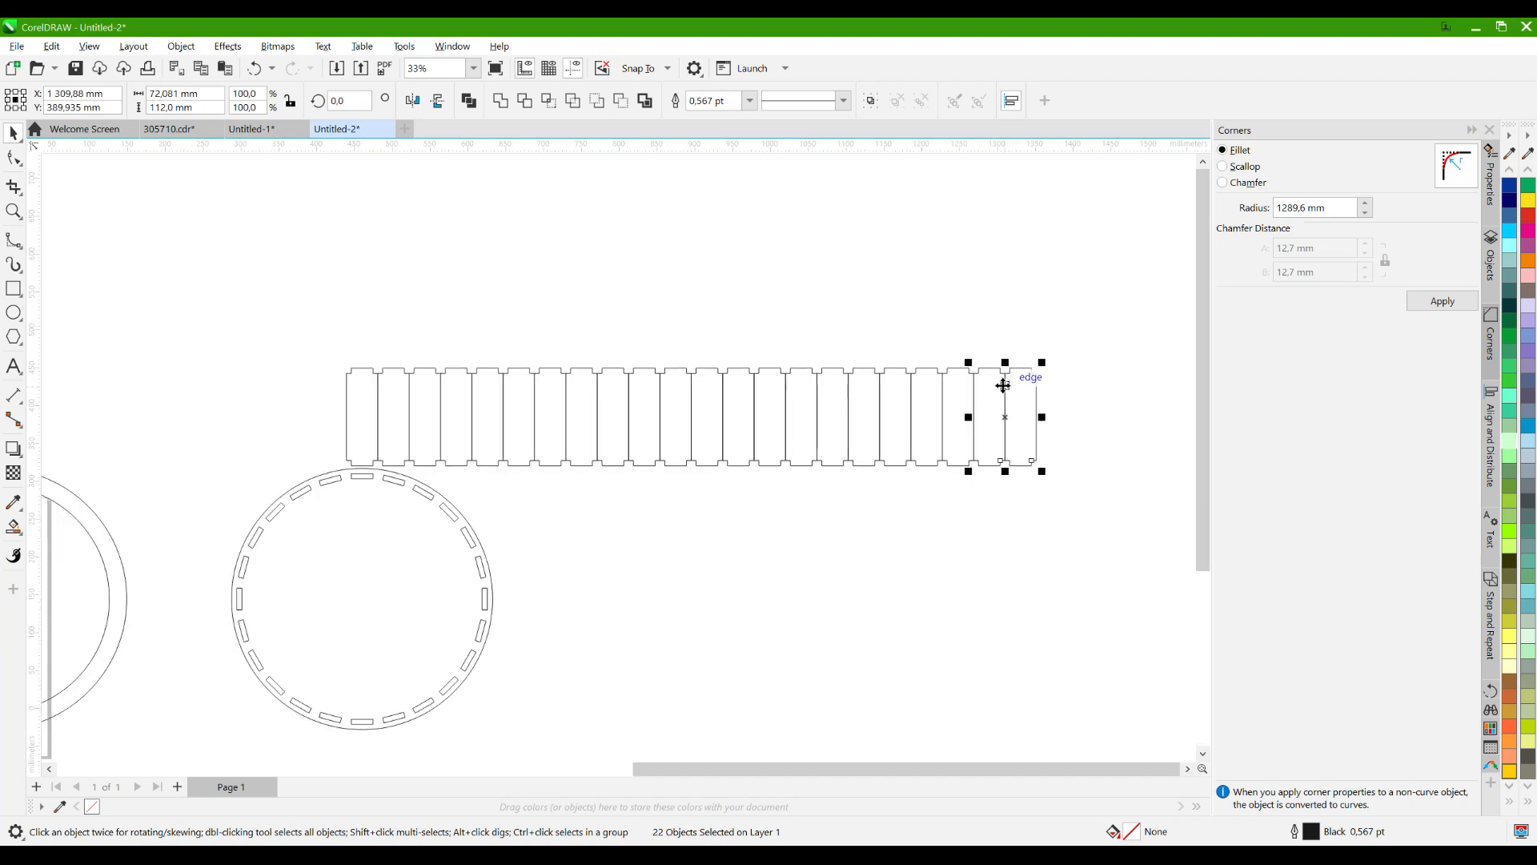
left_click_drag(957, 396, 1007, 397)
right_click(1007, 396)
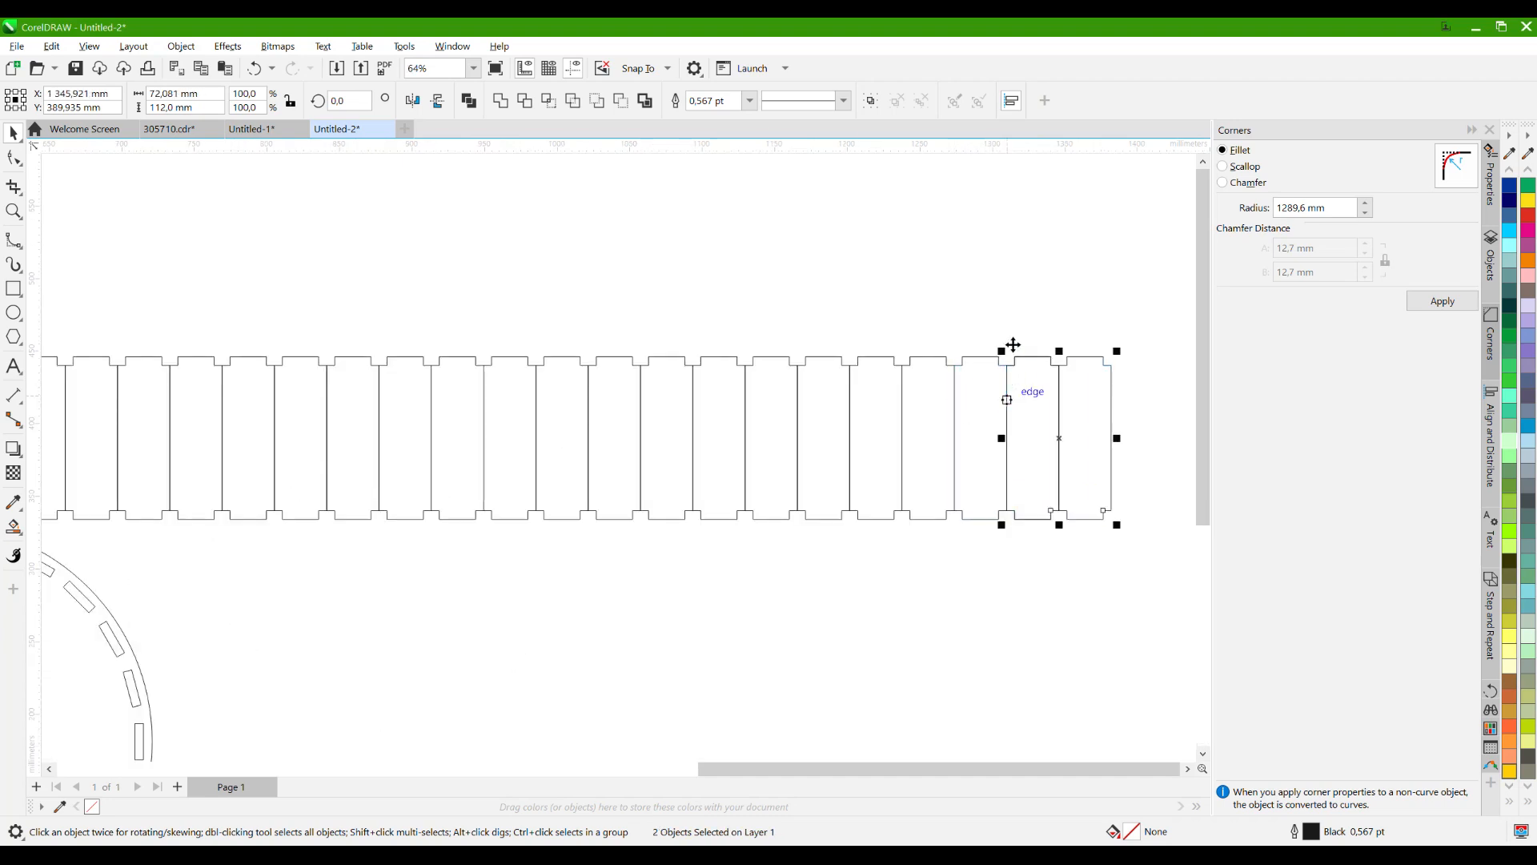
left_click(1004, 309)
- Move the whole row of tabbed pieces straight up, well clear of the slotted disc
scroll(1004, 309, "down", 3)
left_click_drag(1102, 406, 1040, 357)
scroll(468, 461, "up", 1)
left_click_drag(468, 460, 742, 344)
scroll(744, 334, "down", 1)
scroll(310, 315, "up", 1)
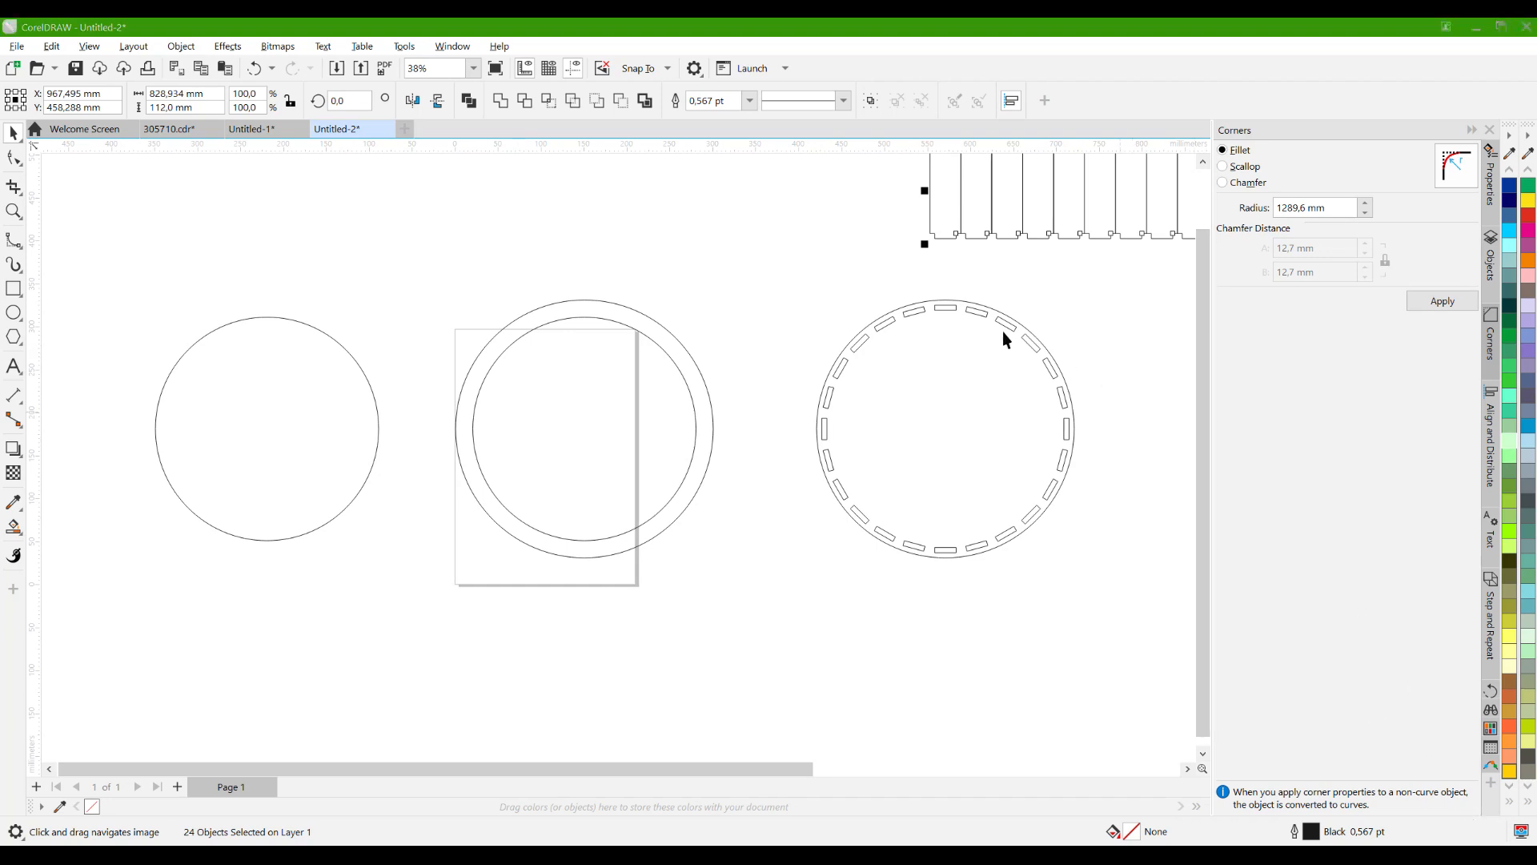
- Weld the 24 slots of the rightmost disc into a single object
left_click(882, 316)
left_click_drag(782, 256, 1160, 650)
left_click(498, 101)
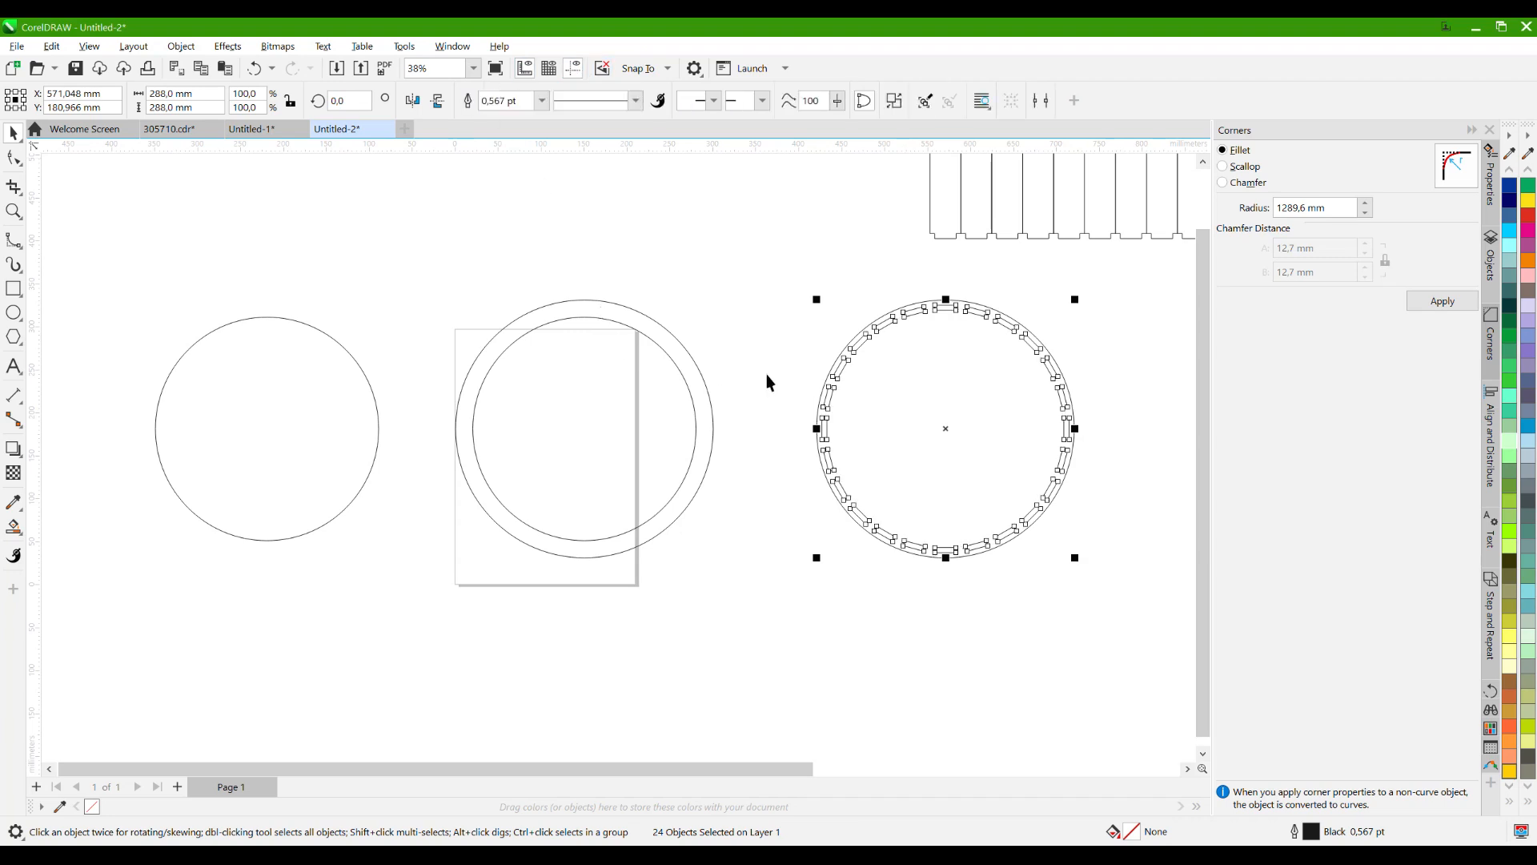
- Duplicate the welded slot ring and centre the copy on the outer circle of the middle ring
left_click_drag(937, 438, 858, 440)
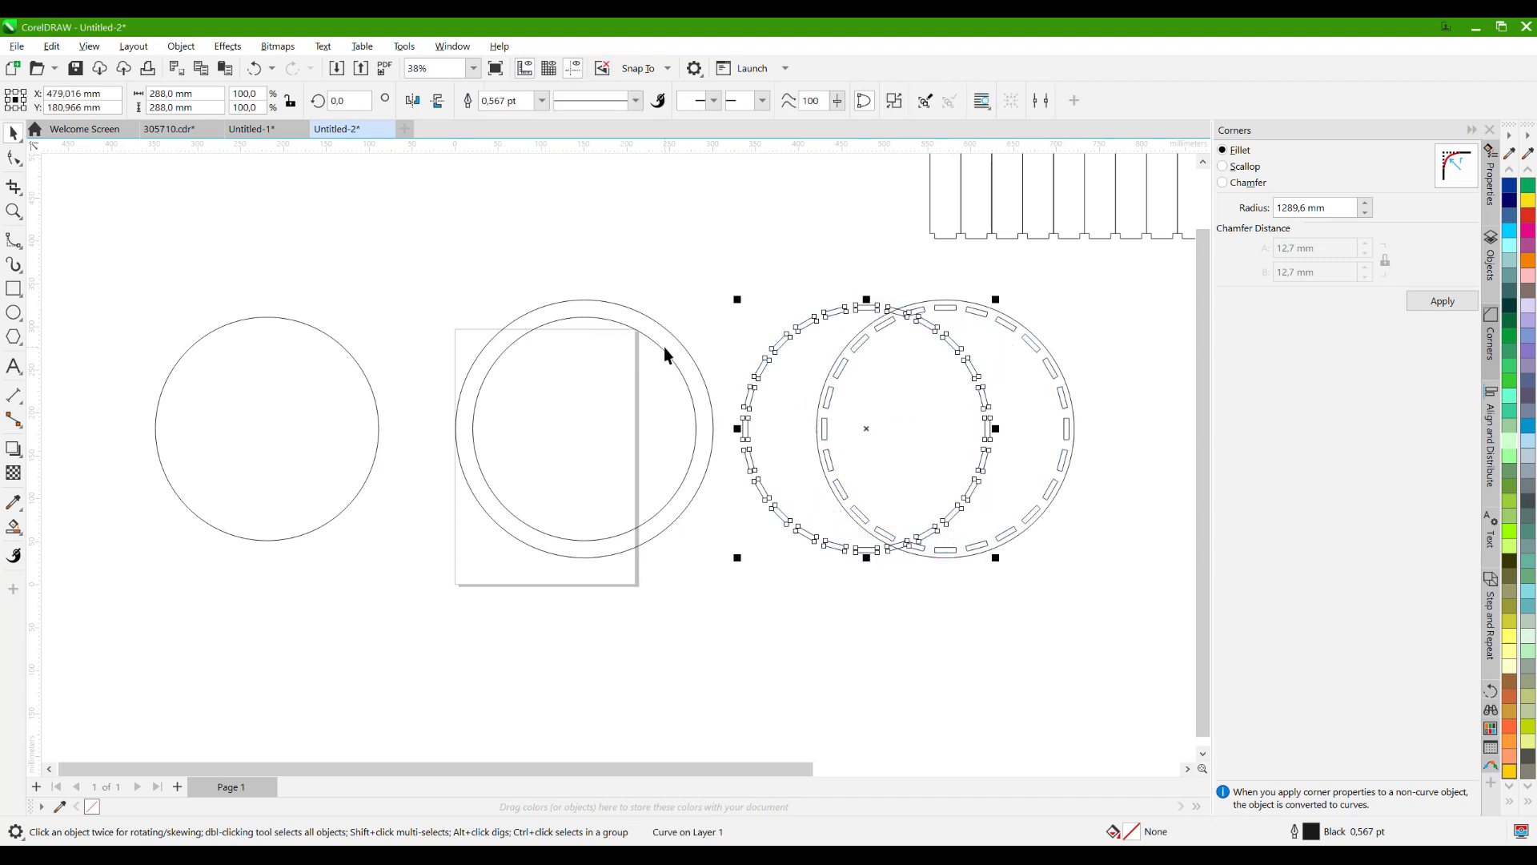
left_click(665, 347, "shift")
key("c")
left_click(713, 190)
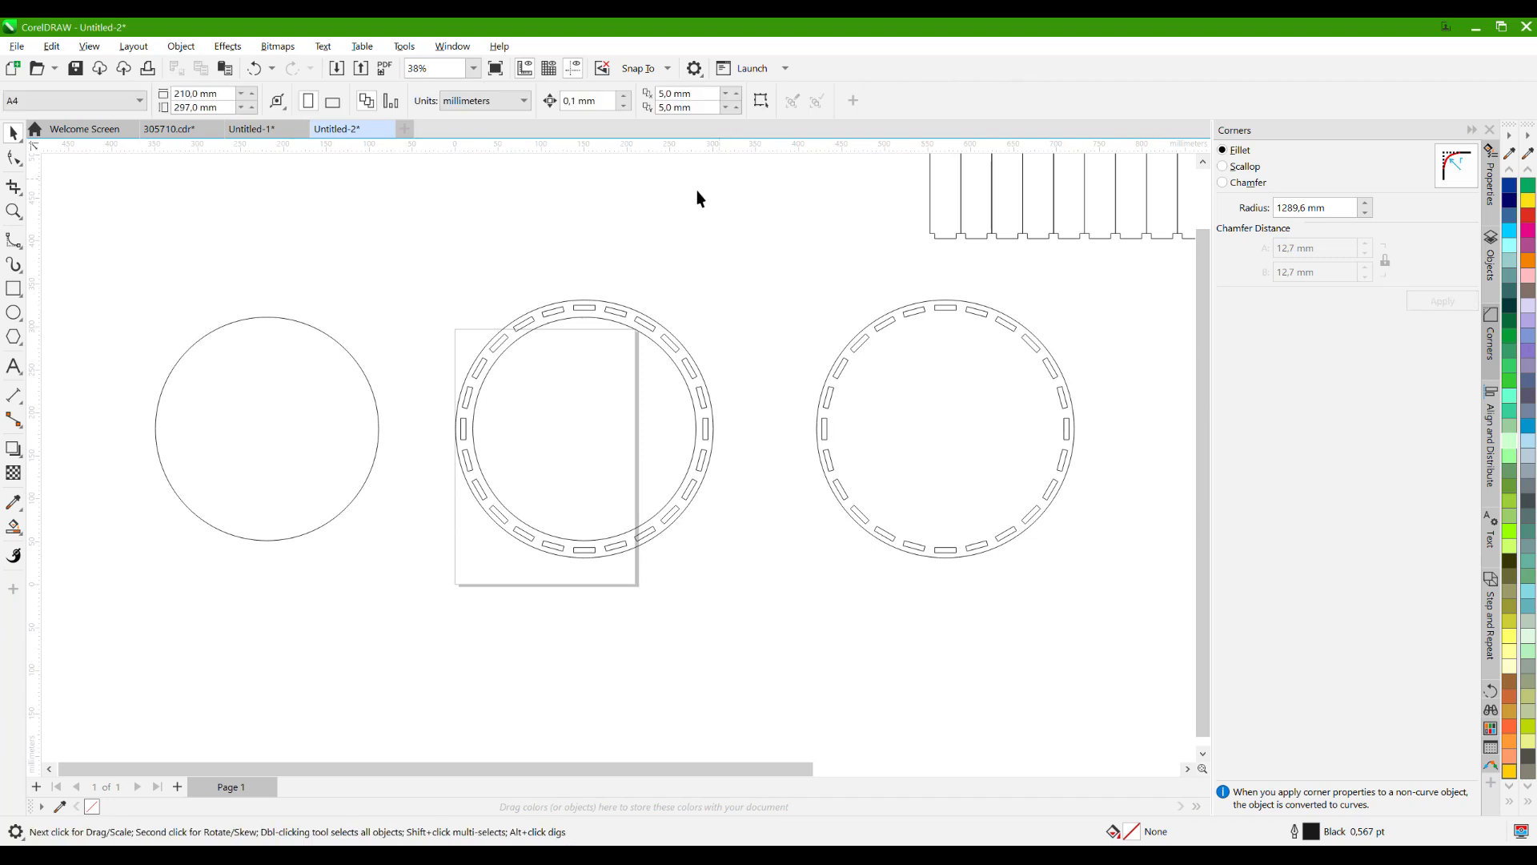
- Duplicate the middle ring's 300 mm outer circle horizontally to the far left, beyond the plain 260 mm circle
left_click_drag(541, 293, 128, 308)
right_click(128, 308)
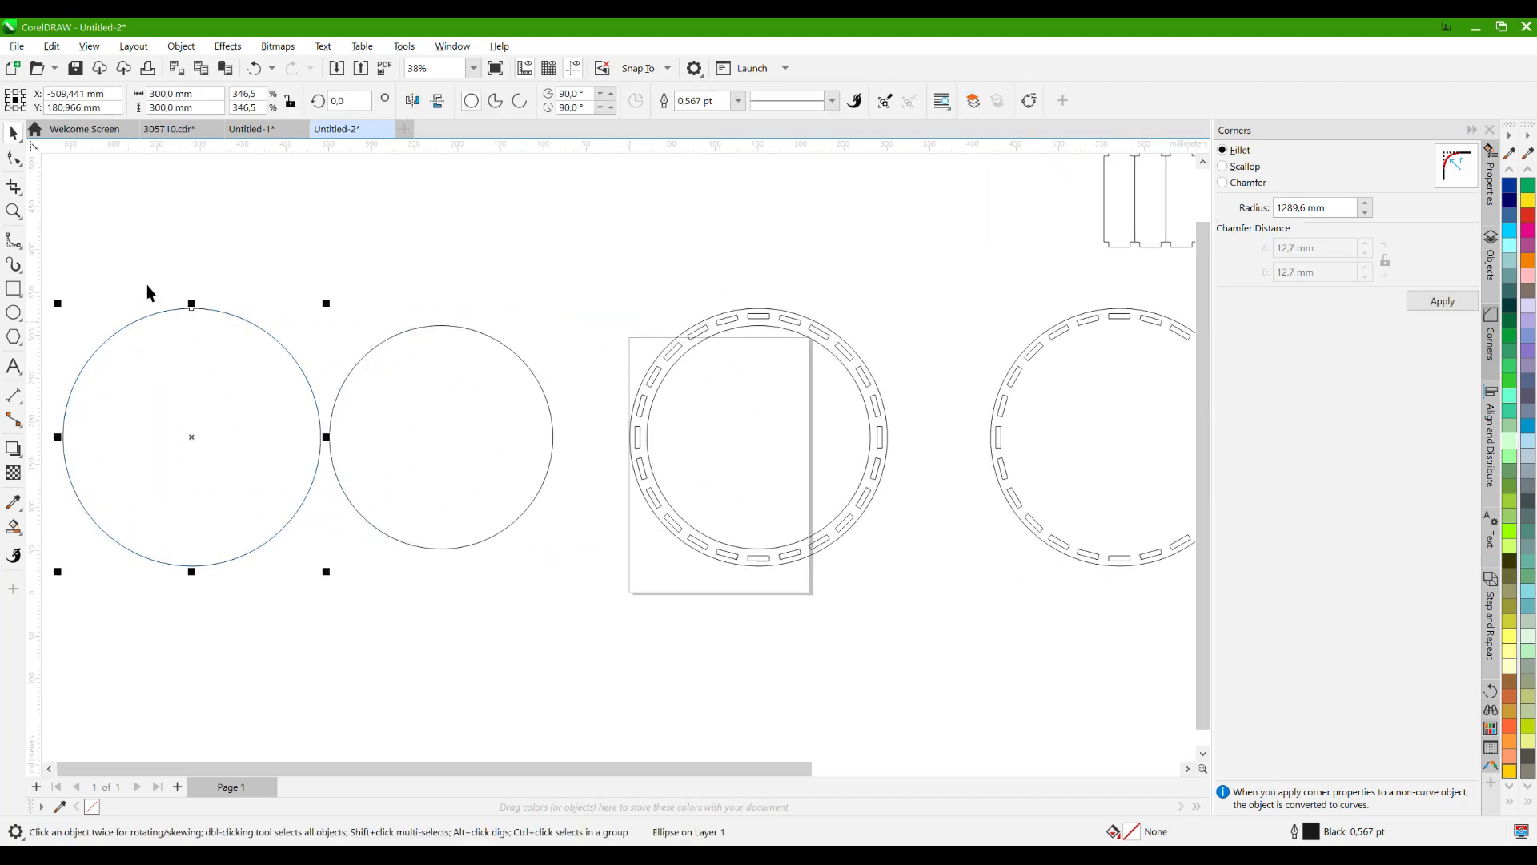
left_click(353, 347)
scroll(439, 368, "down", 1)
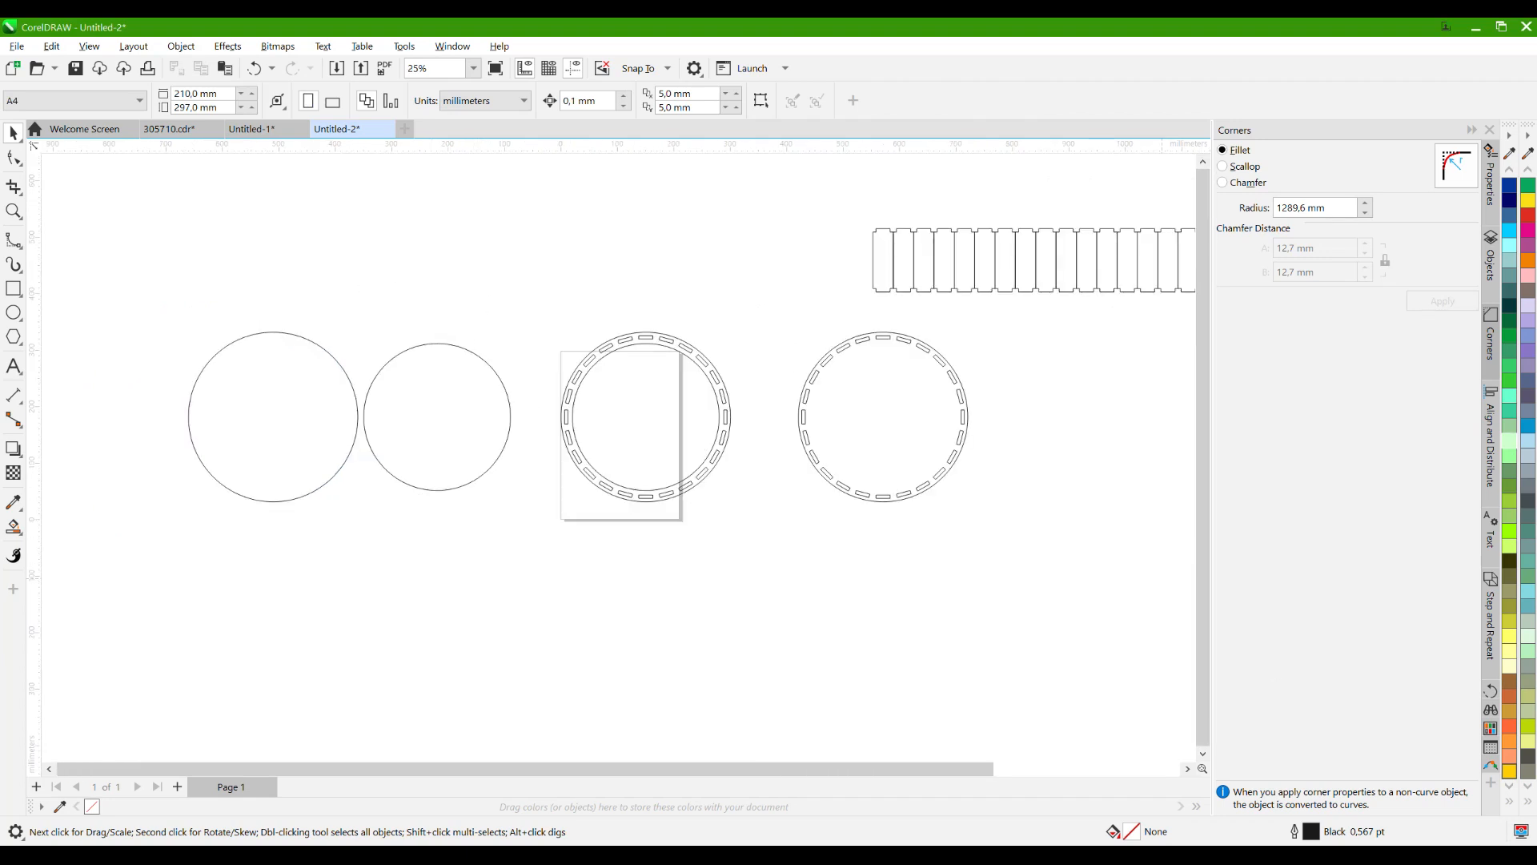
- Duplicate the plain 300 mm and 260 mm circles to their left and align the copies concentrically
left_click_drag(285, 415, 517, 576)
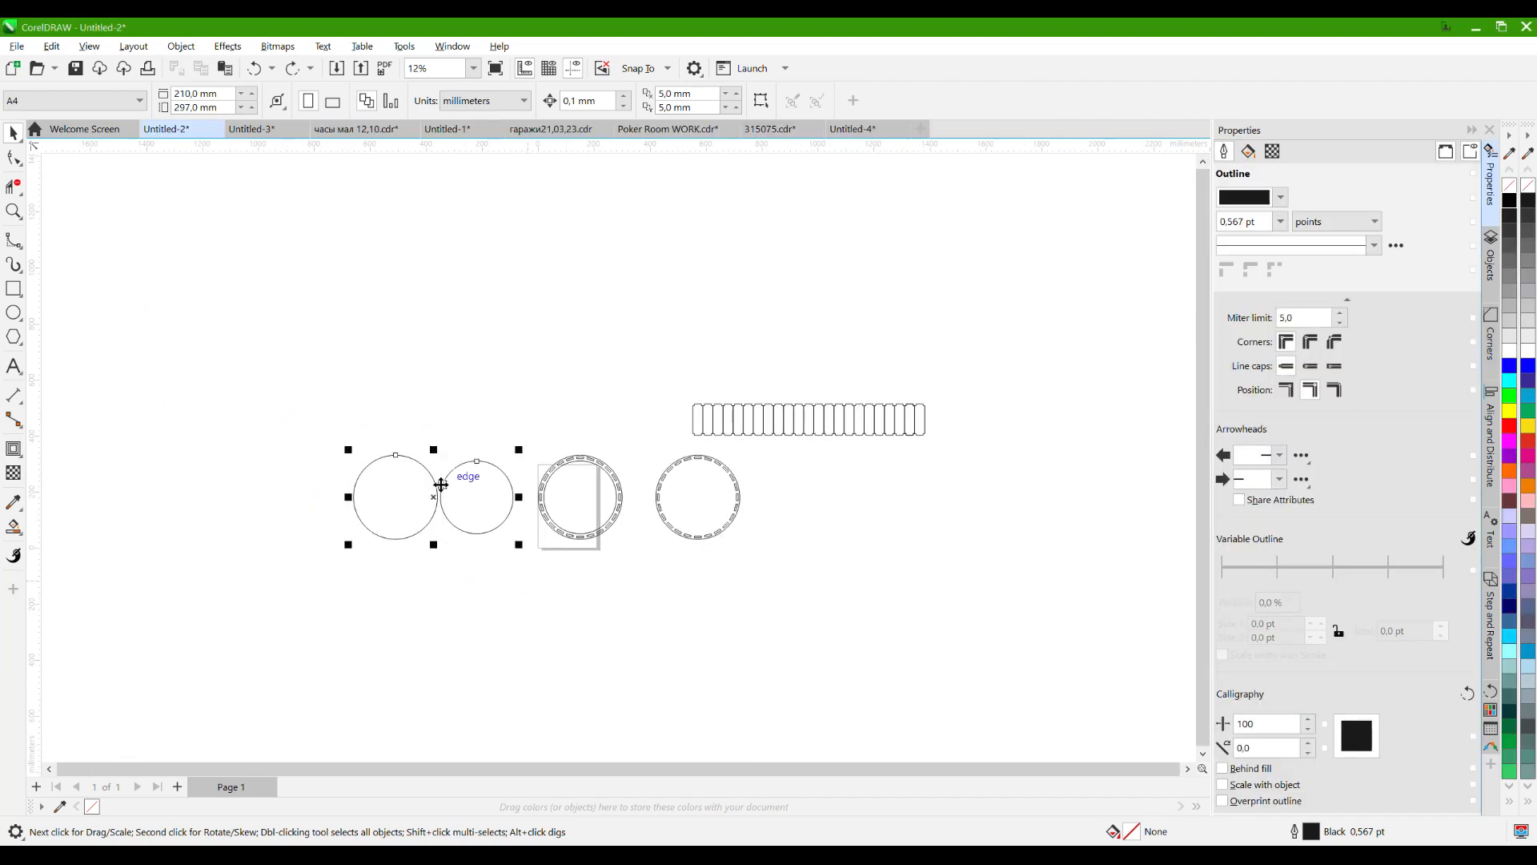
left_click_drag(439, 485, 258, 504)
key("c")
key("e")
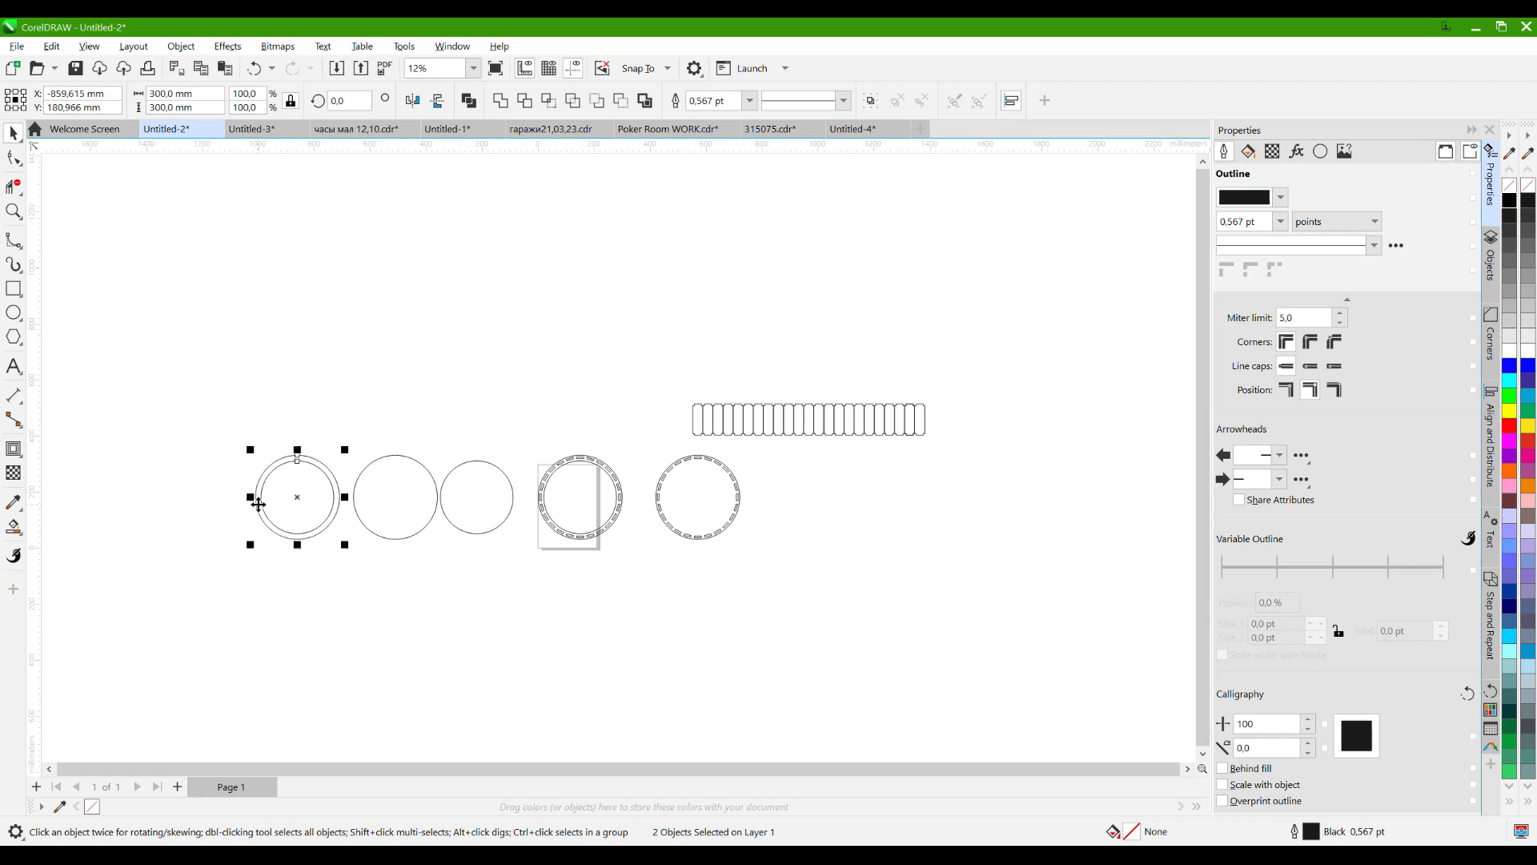
left_click(302, 415)
- Colour the outline of the concentric pair's inner 260 mm circle dark blue
scroll(320, 477, "up", 1)
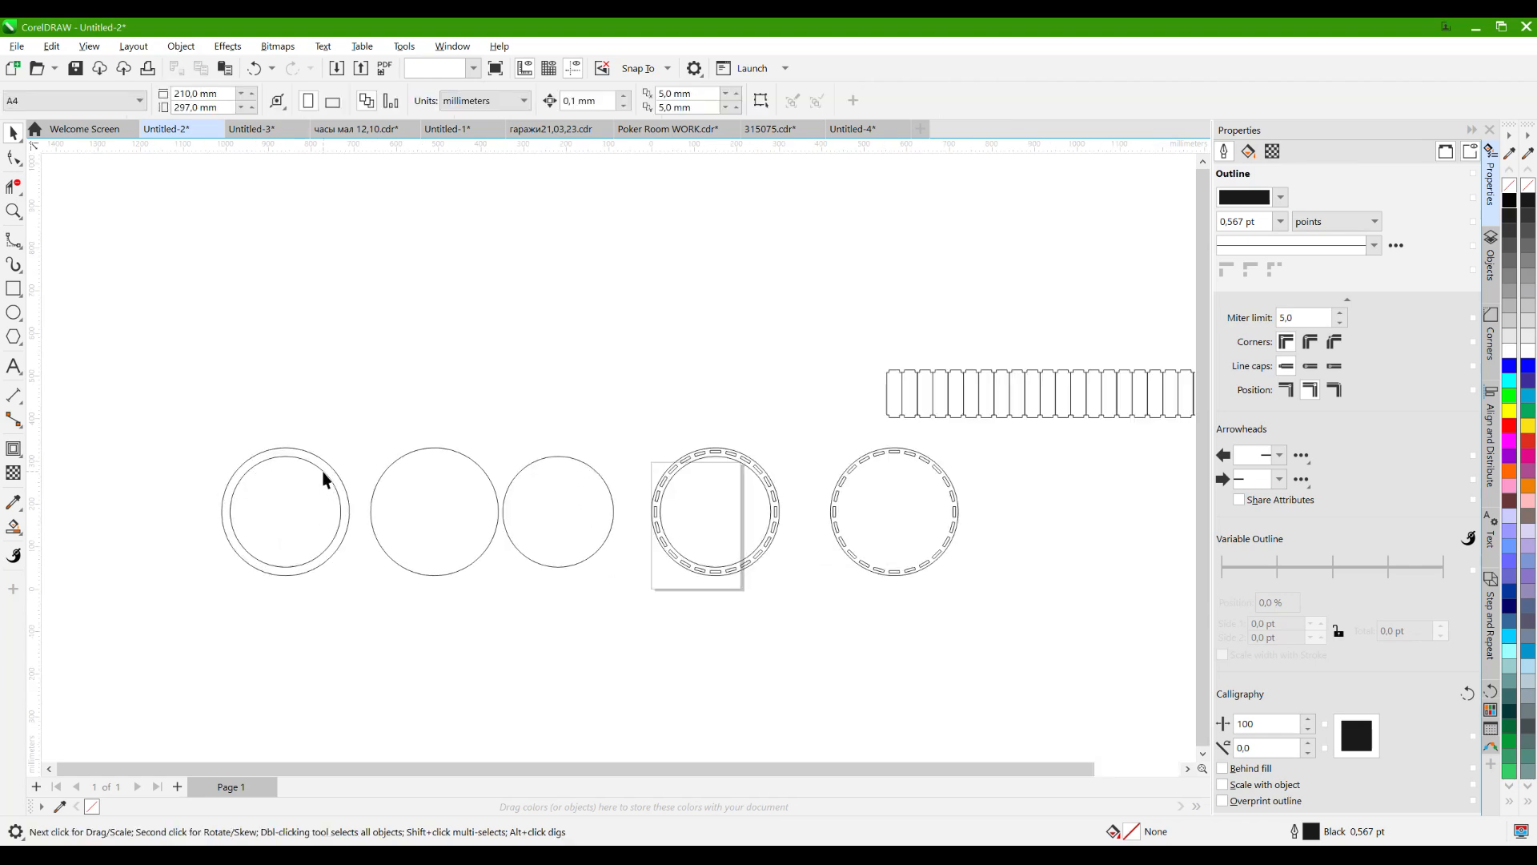
left_click(323, 474)
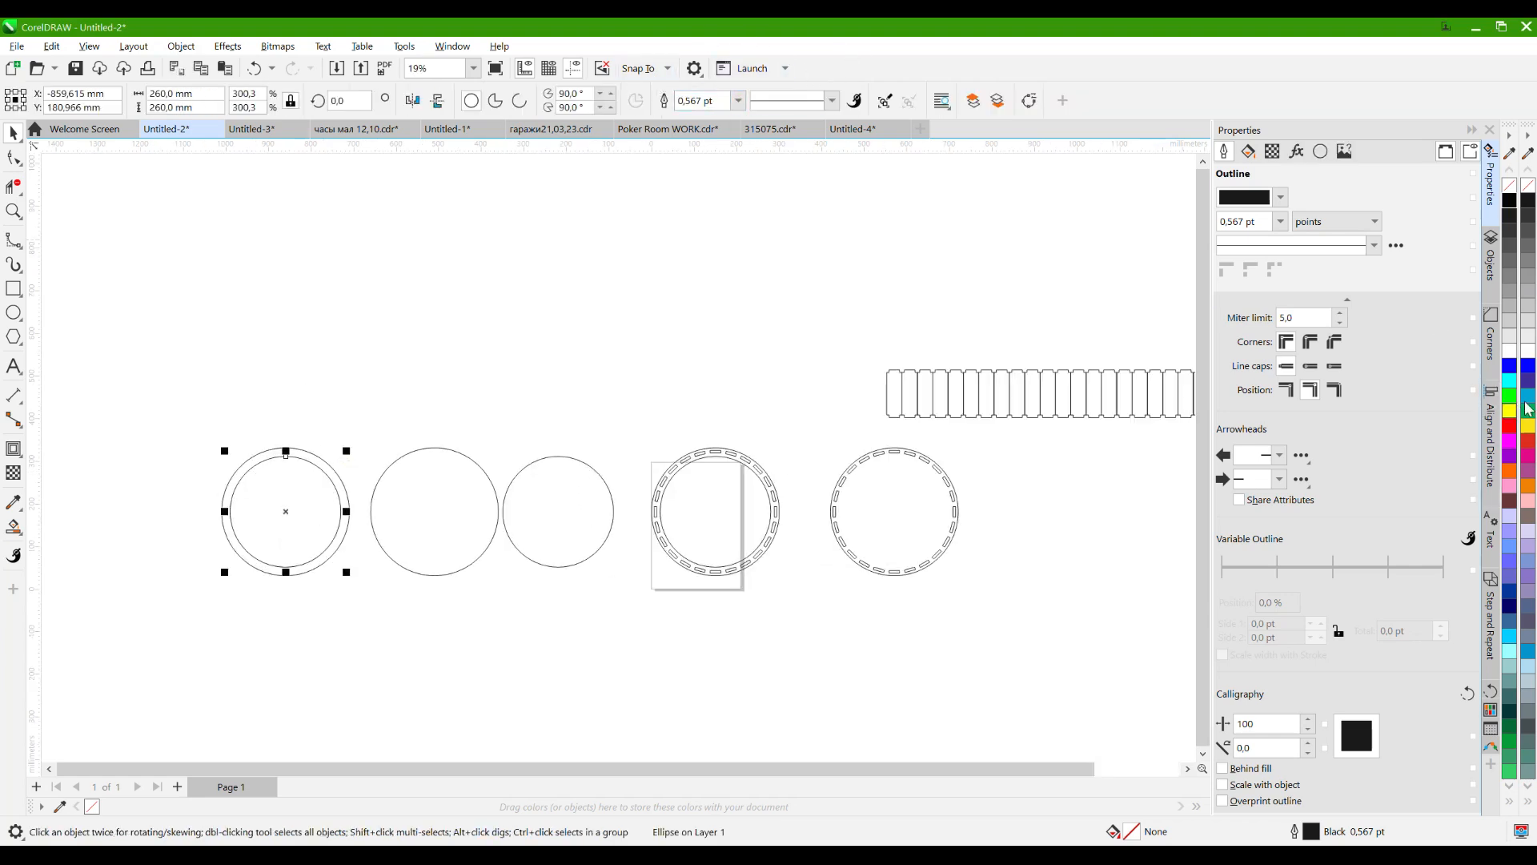
right_click(1528, 382)
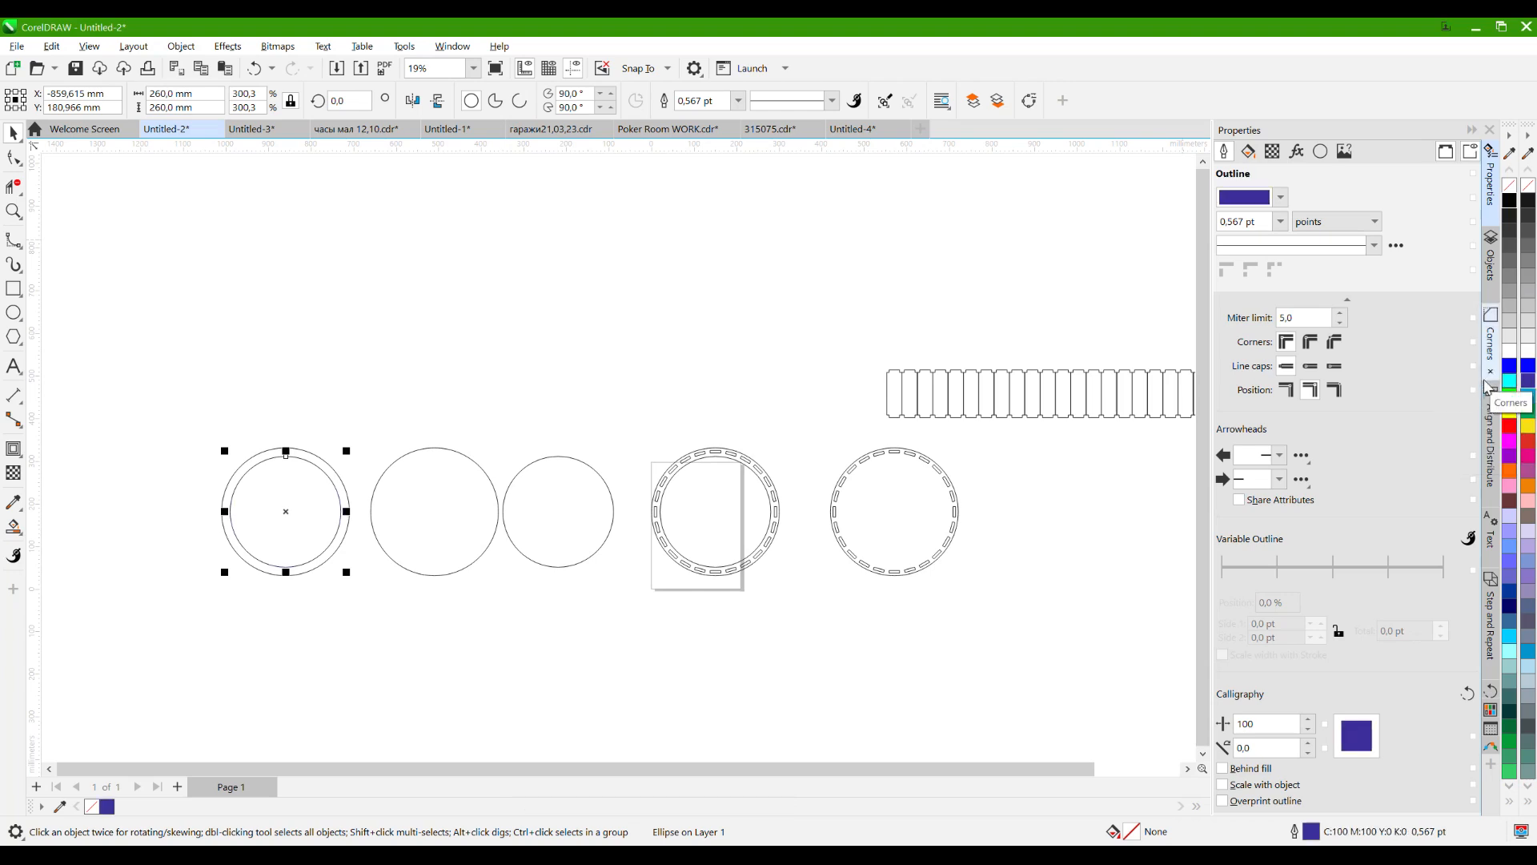
- Colour the outlines of all shapes red except the concentric pair's inner circle
scroll(237, 326, "down", 2)
left_click_drag(154, 289, 1056, 636)
right_click(1529, 451)
key("Escape")
- Colour the outline of the concentric pair's inner circle cyan
scroll(272, 433, "up", 2)
left_click(272, 432)
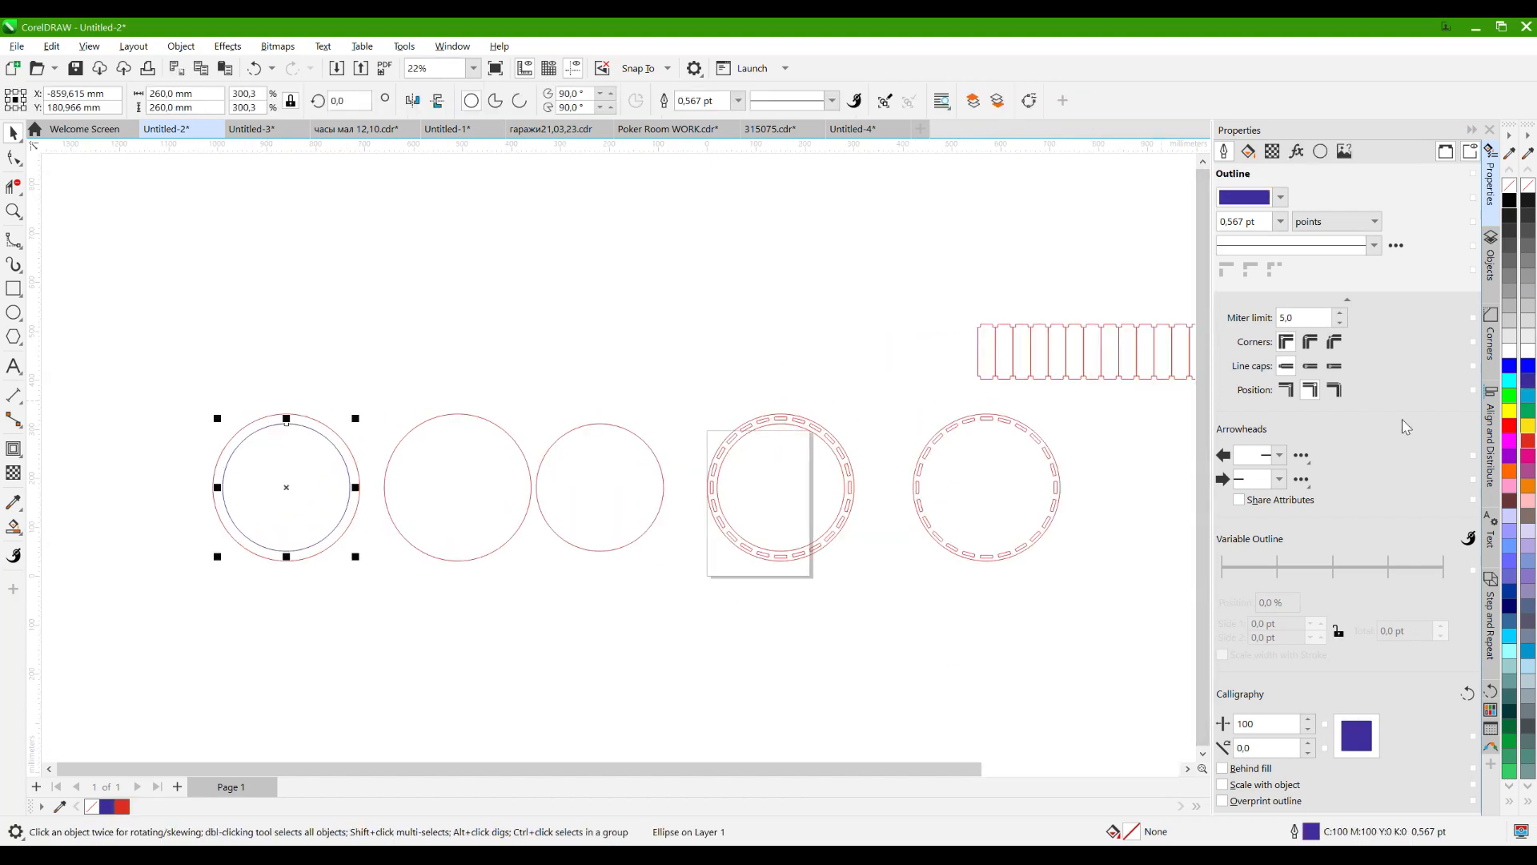
right_click(1529, 403)
key("Escape")
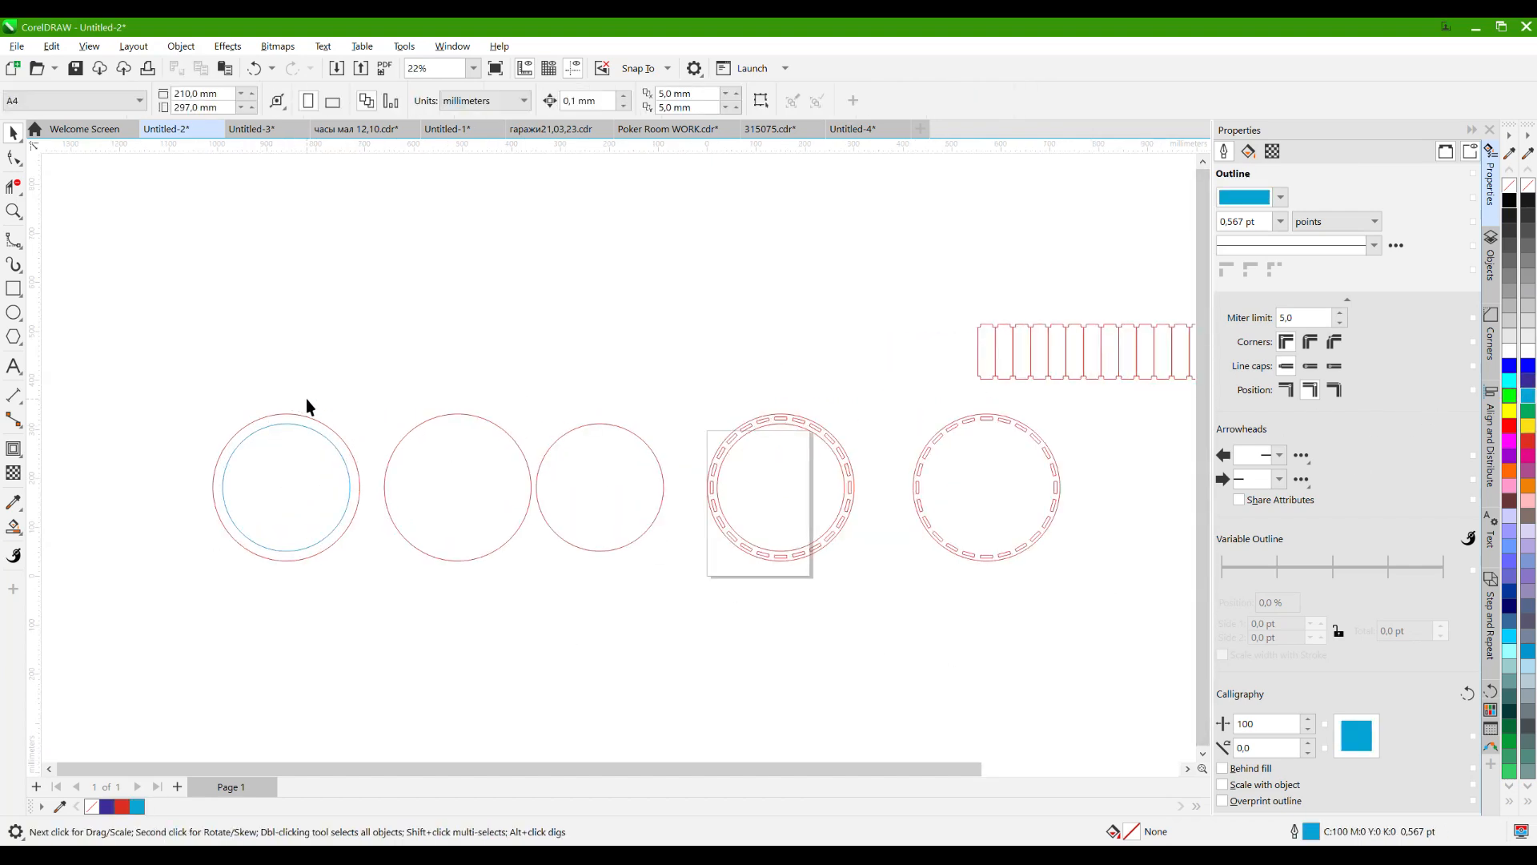
- Delete the plain 300 mm circle and move the concentric pair horizontally into its place beside the 260 mm circle
scroll(335, 432, "up", 1)
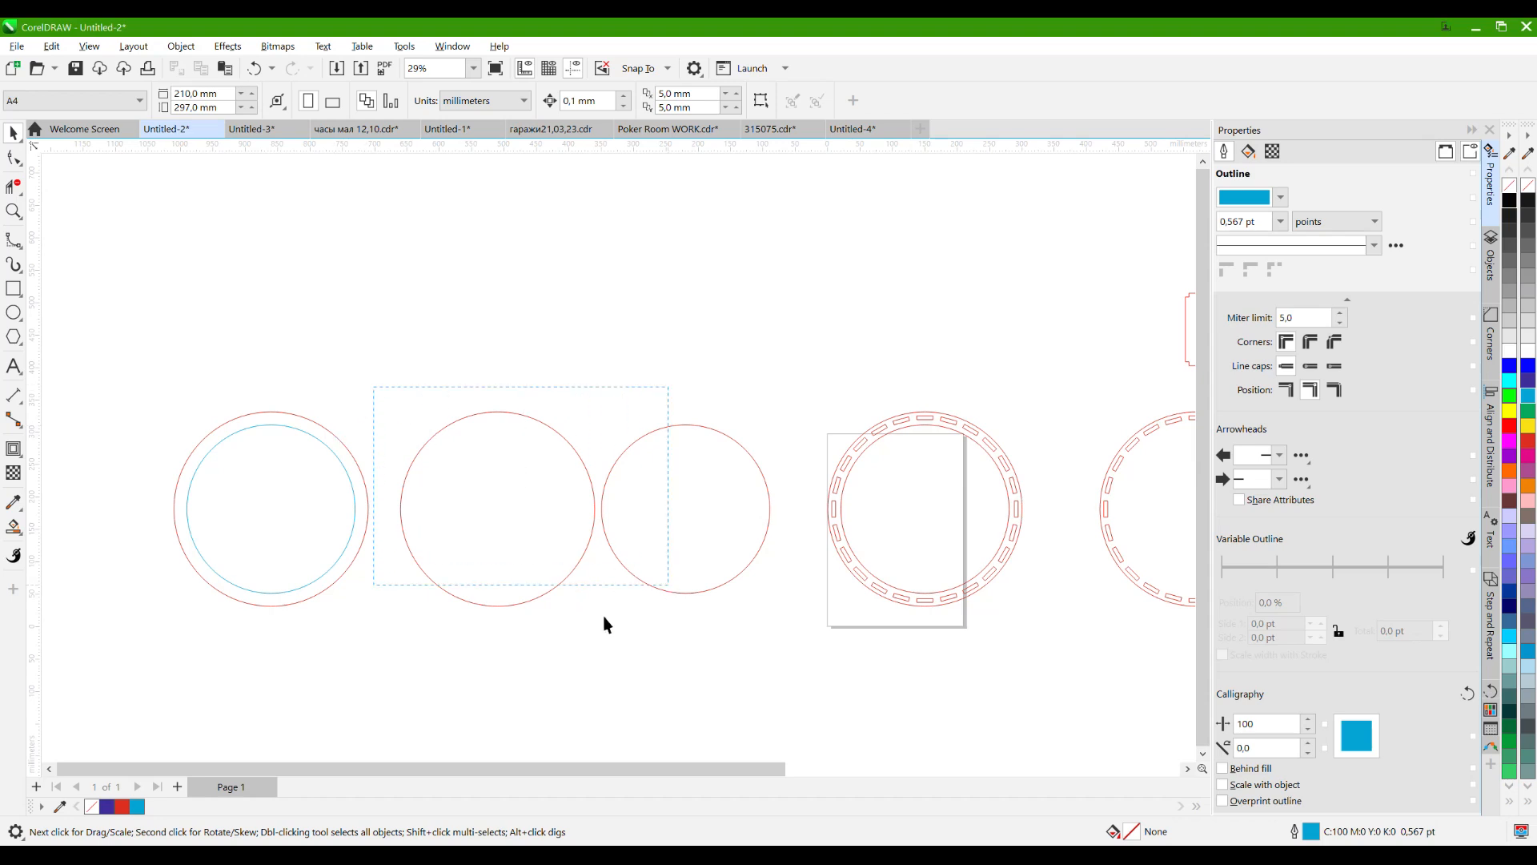
left_click_drag(626, 646, 617, 644)
key("Delete")
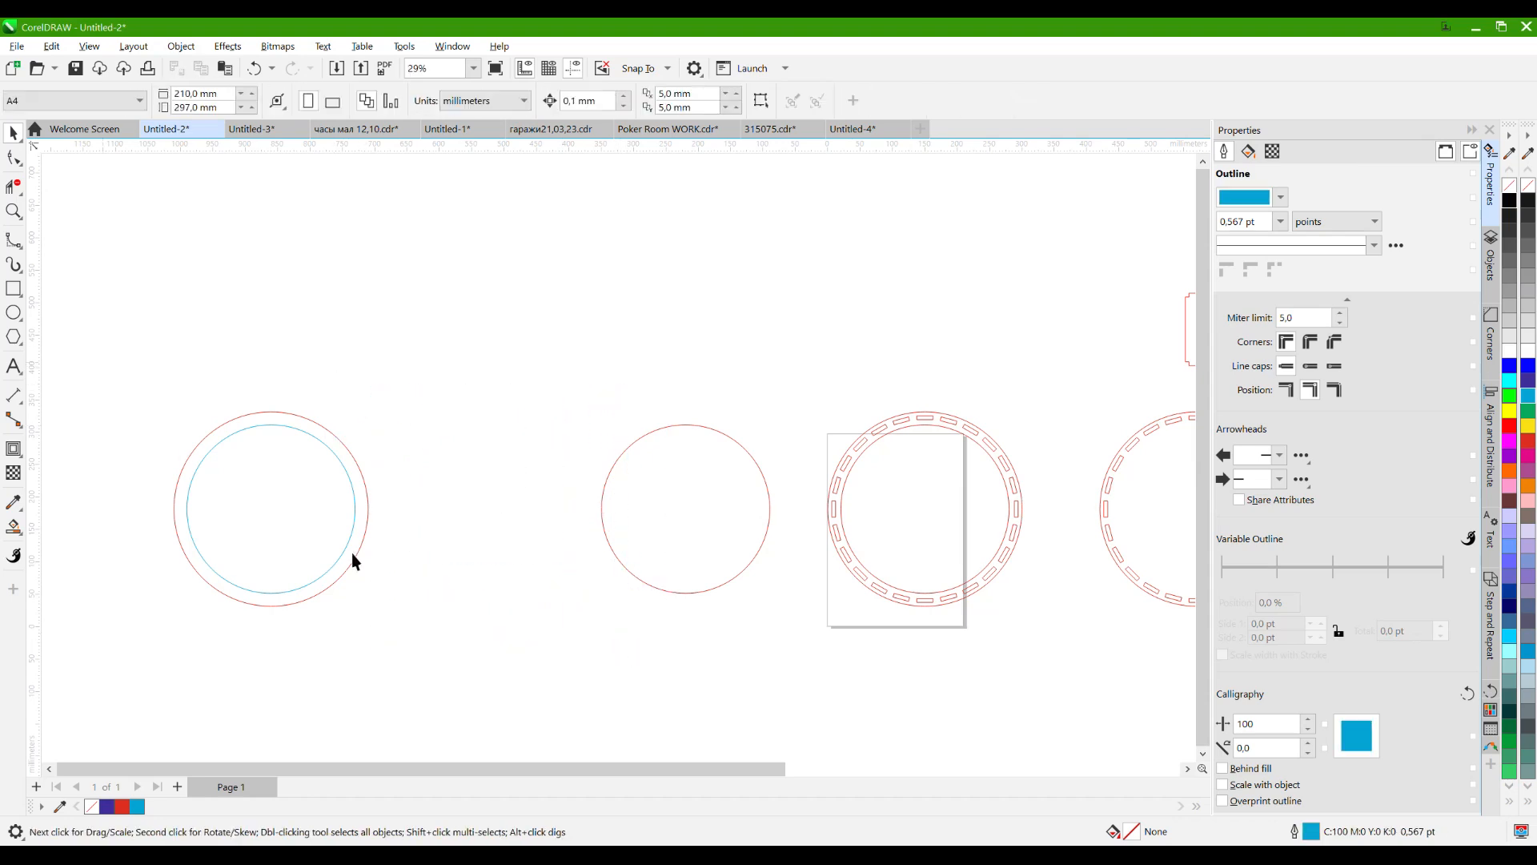
left_click_drag(270, 509, 488, 509)
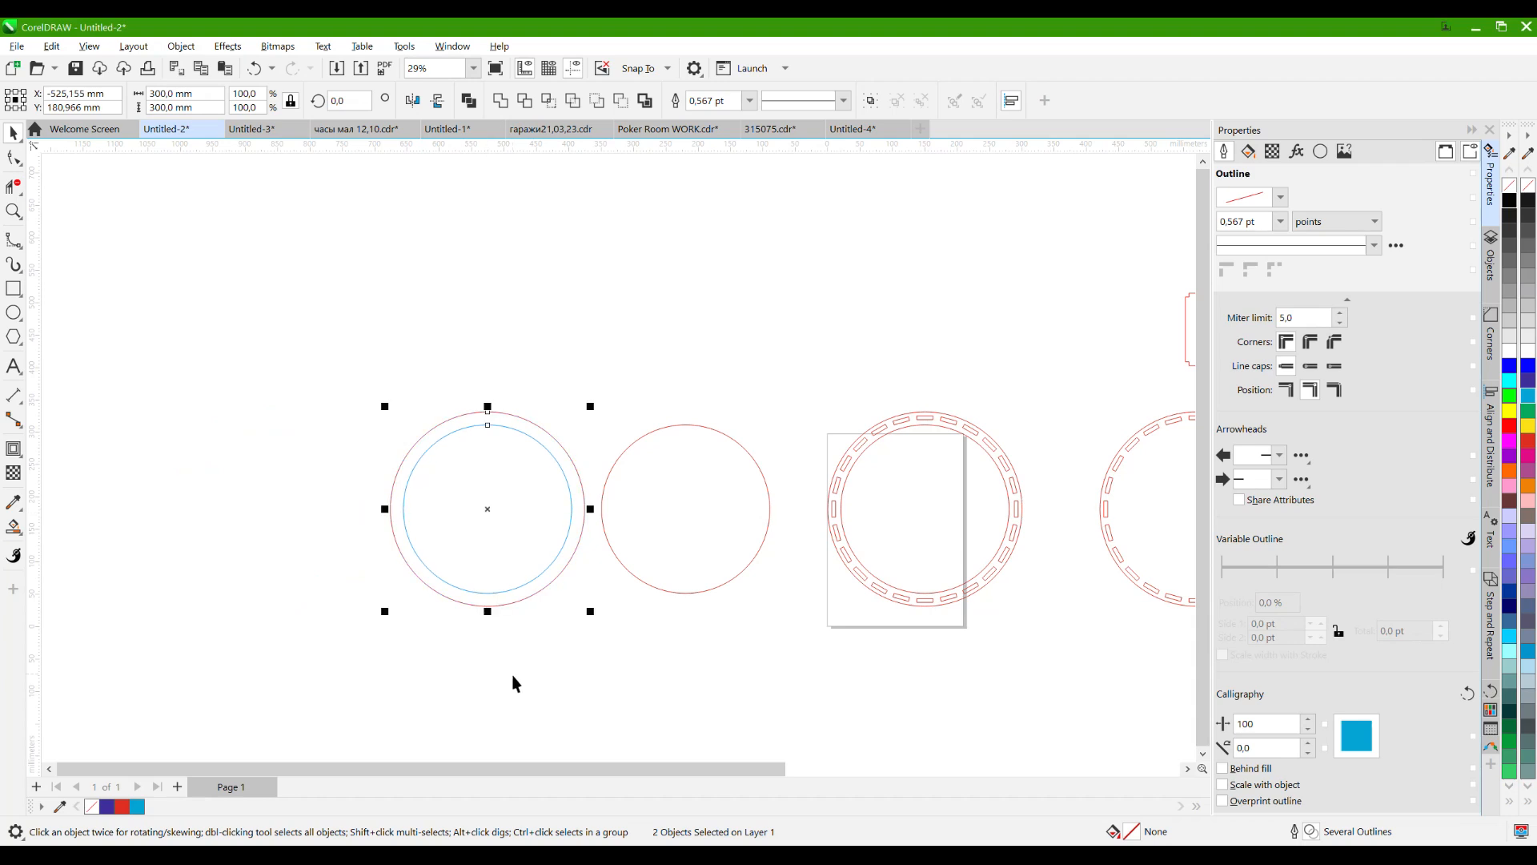
left_click(633, 502)
- Move the rightmost slotted disc and the row of tabbed pieces horizontally closer to the middle ring
scroll(560, 456, "down", 3)
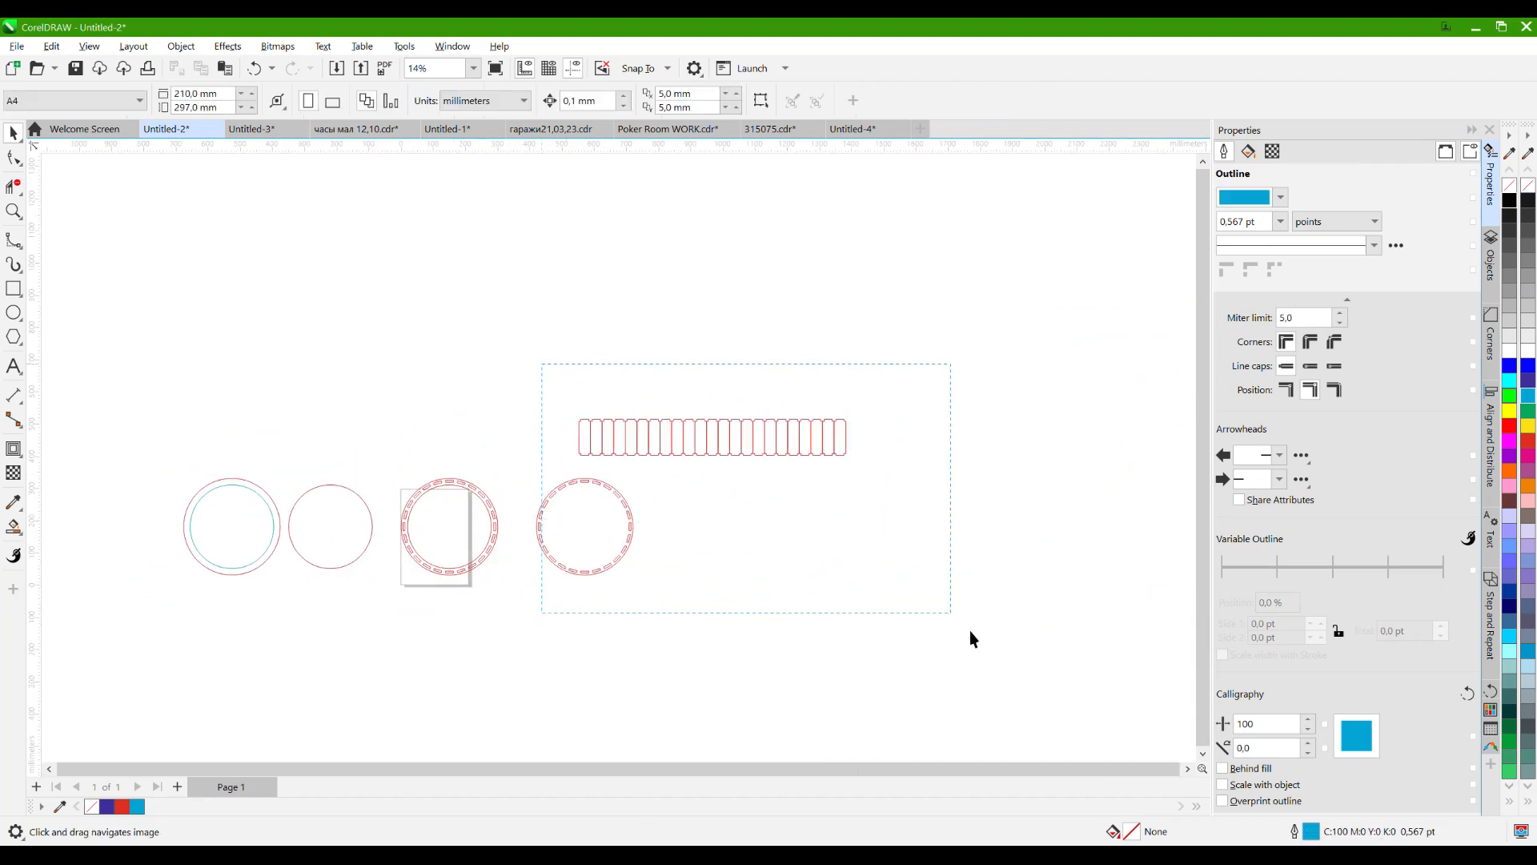
left_click_drag(594, 415, 512, 360)
left_click_drag(560, 487, 534, 487)
left_click(385, 441)
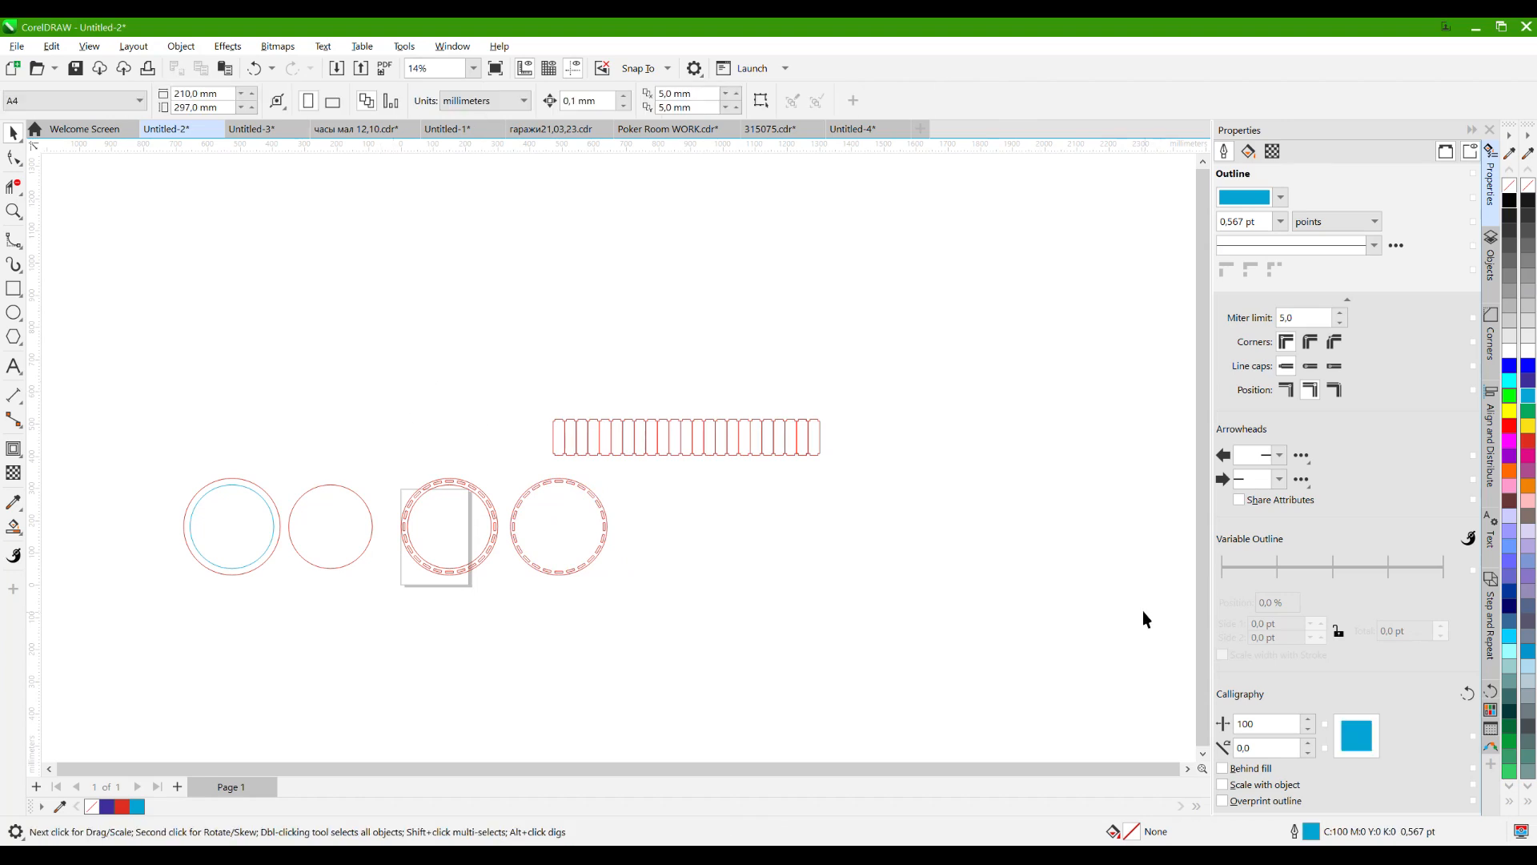
- Autofit the page to the drawing with a 20 mm margin
left_click(274, 104)
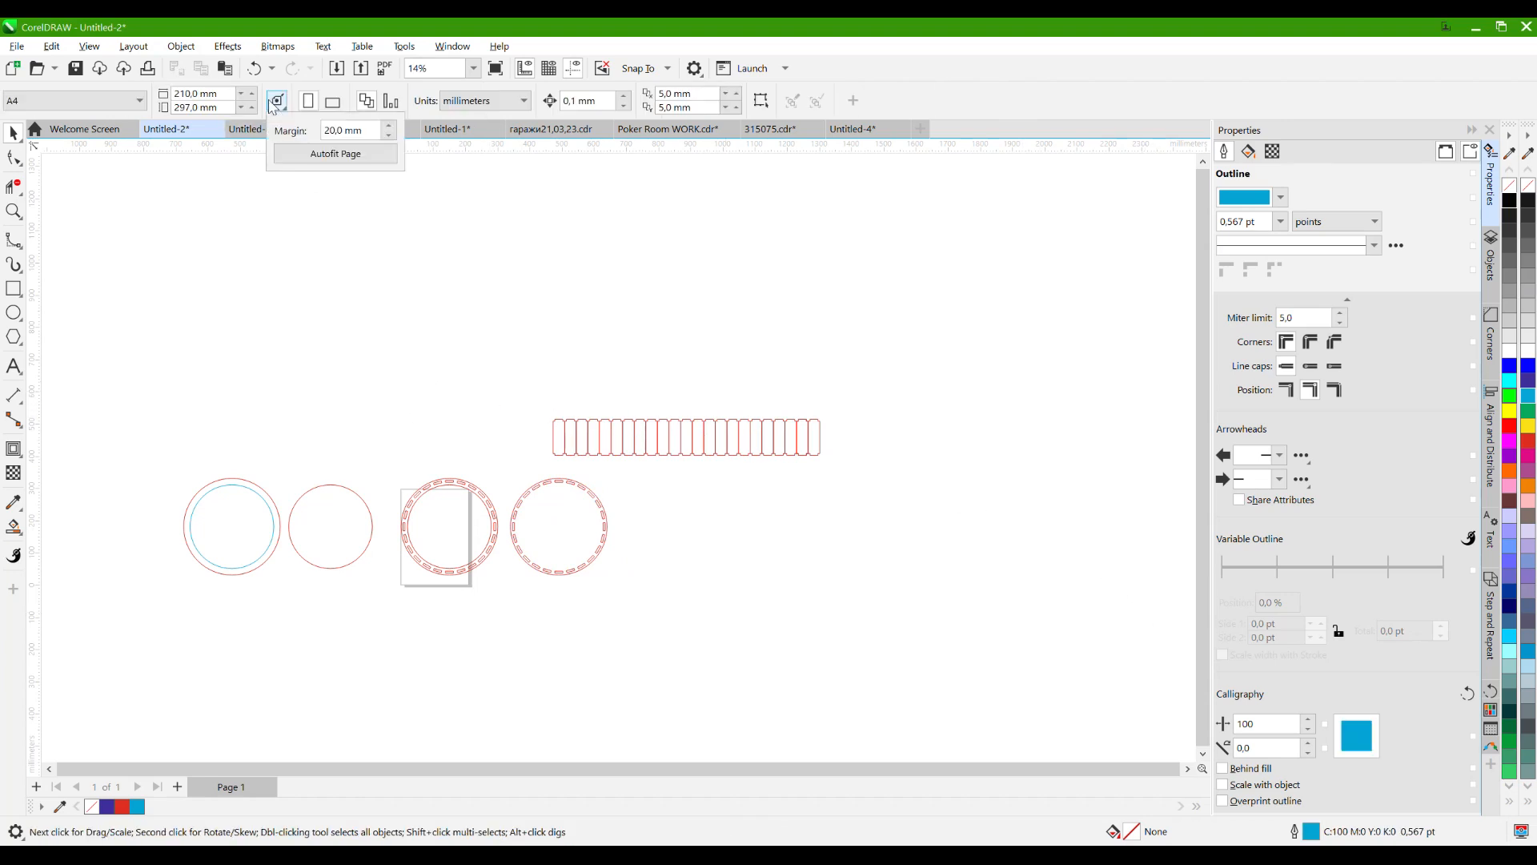
left_click(298, 152)
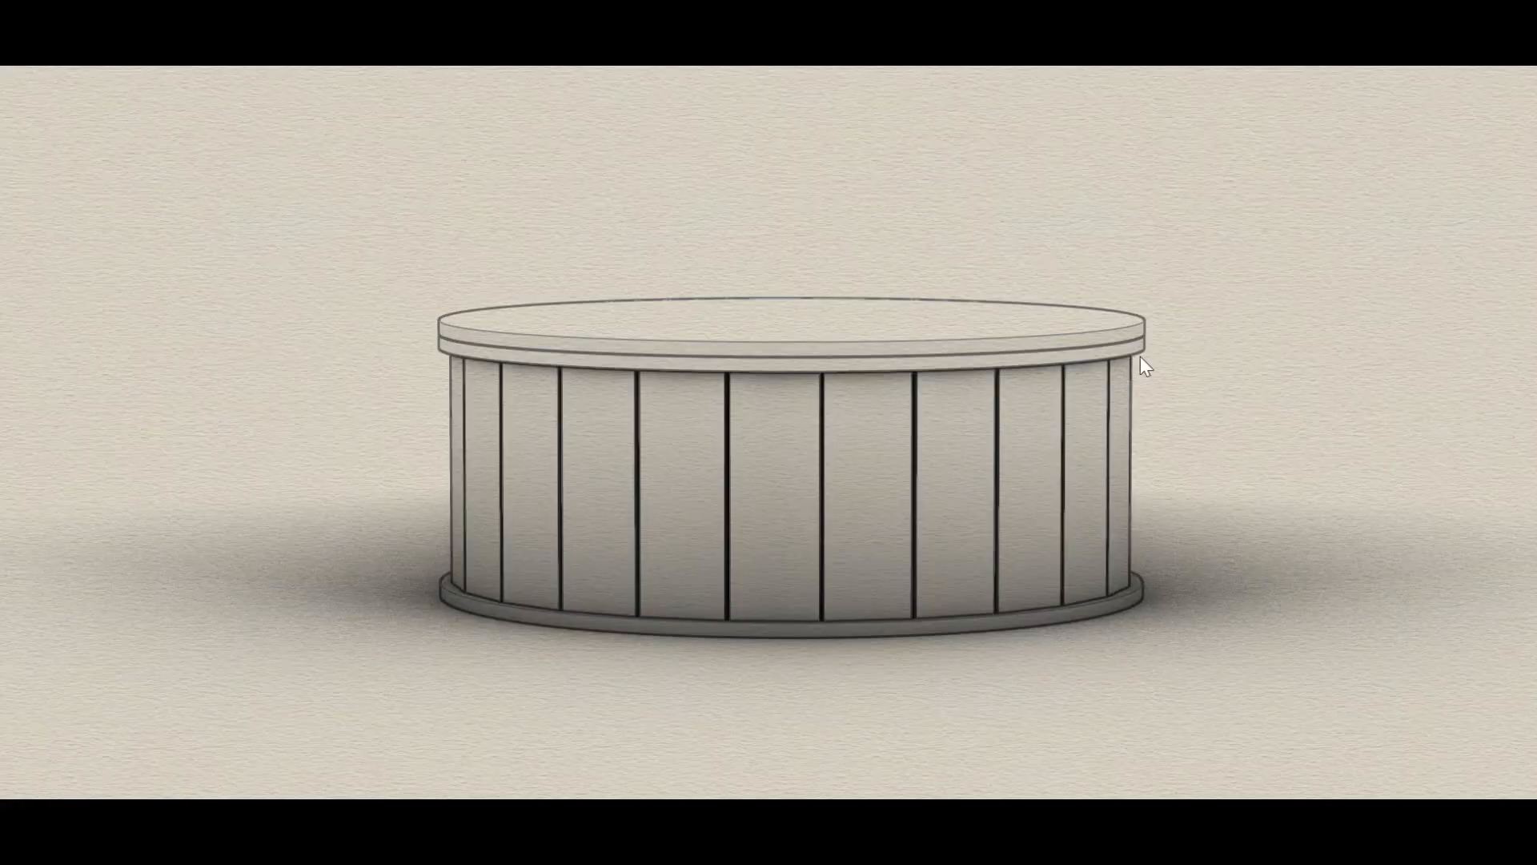
- In the 3D model of the assembled round box, lift the lid straight up to expose the slotted rim and interior
left_click_drag(1142, 361, 683, 401)
left_click(682, 400)
scroll(738, 430, "down", 4)
left_click_drag(730, 608, 726, 574)
left_click_drag(742, 296, 753, 153)
left_click(1054, 304)
left_click_drag(1000, 276, 953, 298)
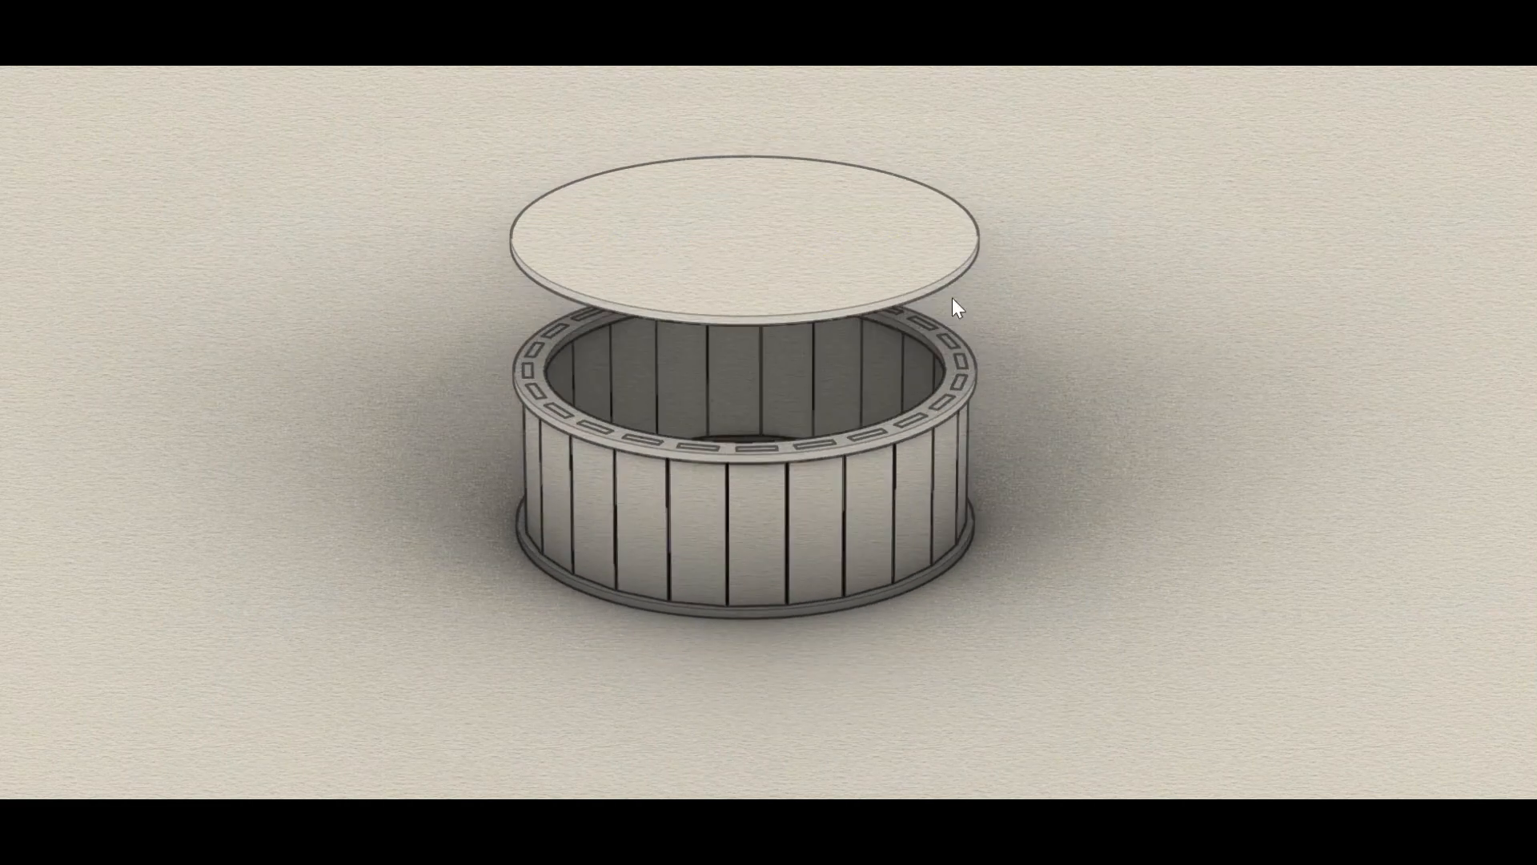
- Examine the opened round box's slotted rim, side panels and raised lid from different distances and angles
scroll(685, 404, "up", 10)
left_click_drag(686, 404, 728, 291)
scroll(728, 291, "down", 10)
left_click_drag(861, 537, 978, 414)
scroll(977, 415, "down", 5)
scroll(750, 184, "up", 5)
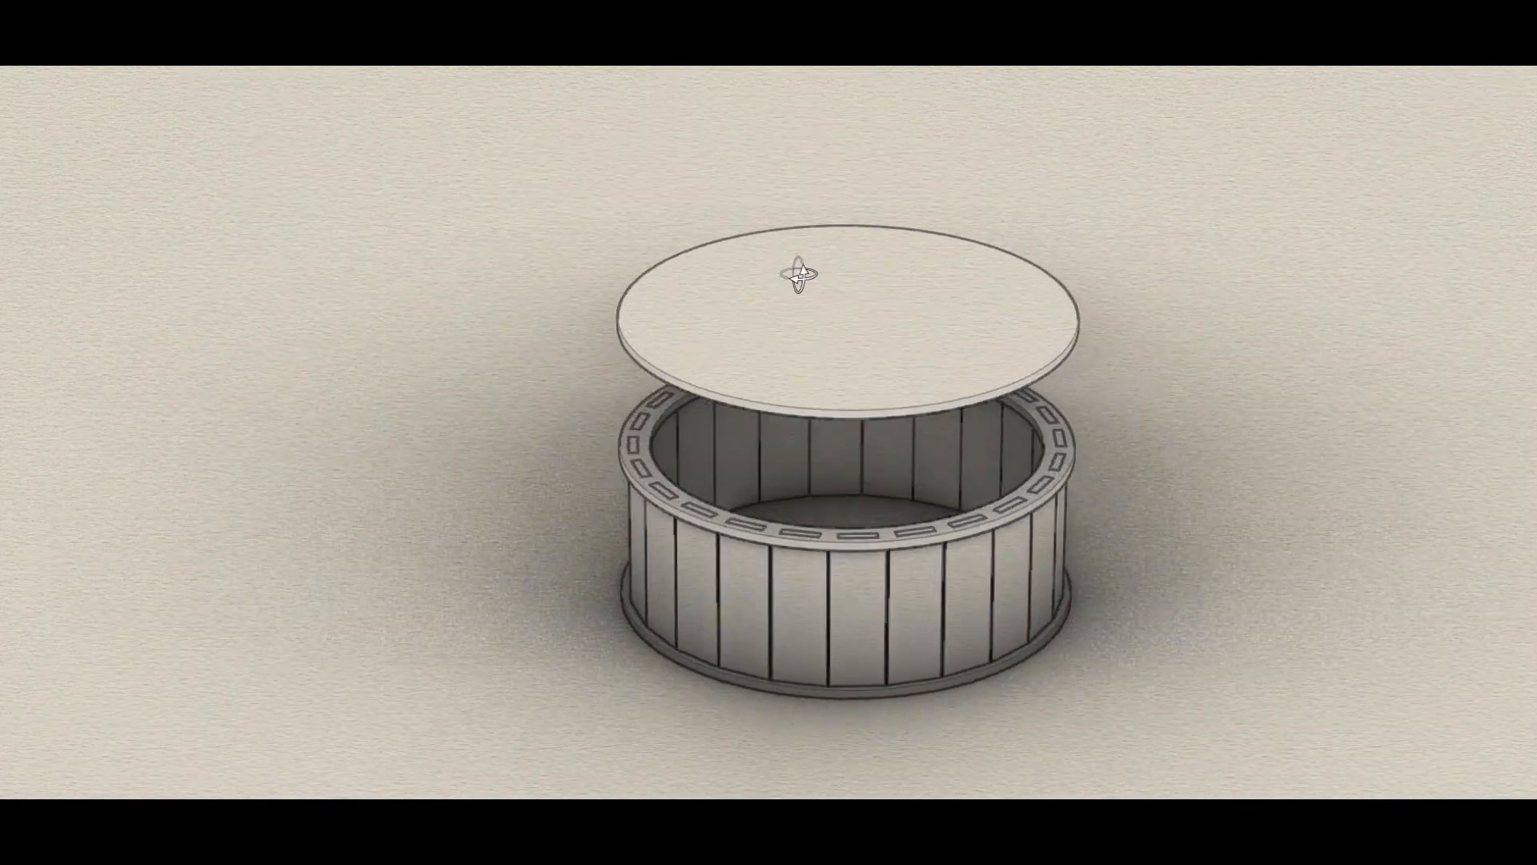